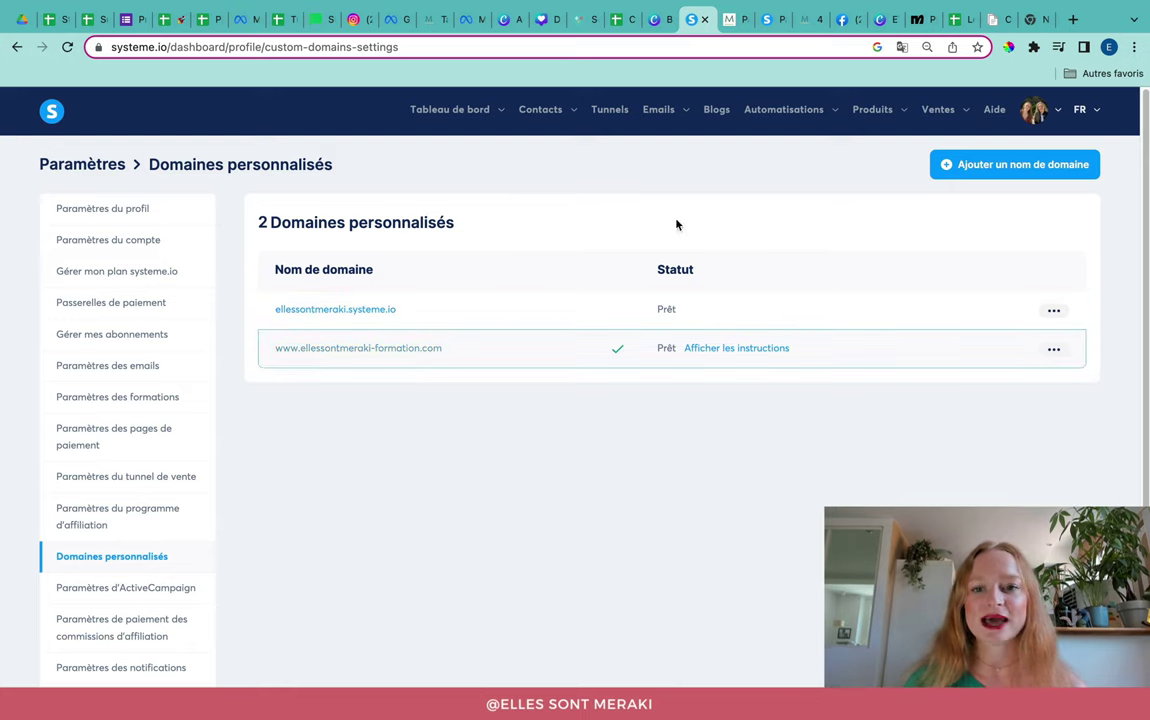
pyautogui.click(694, 345)
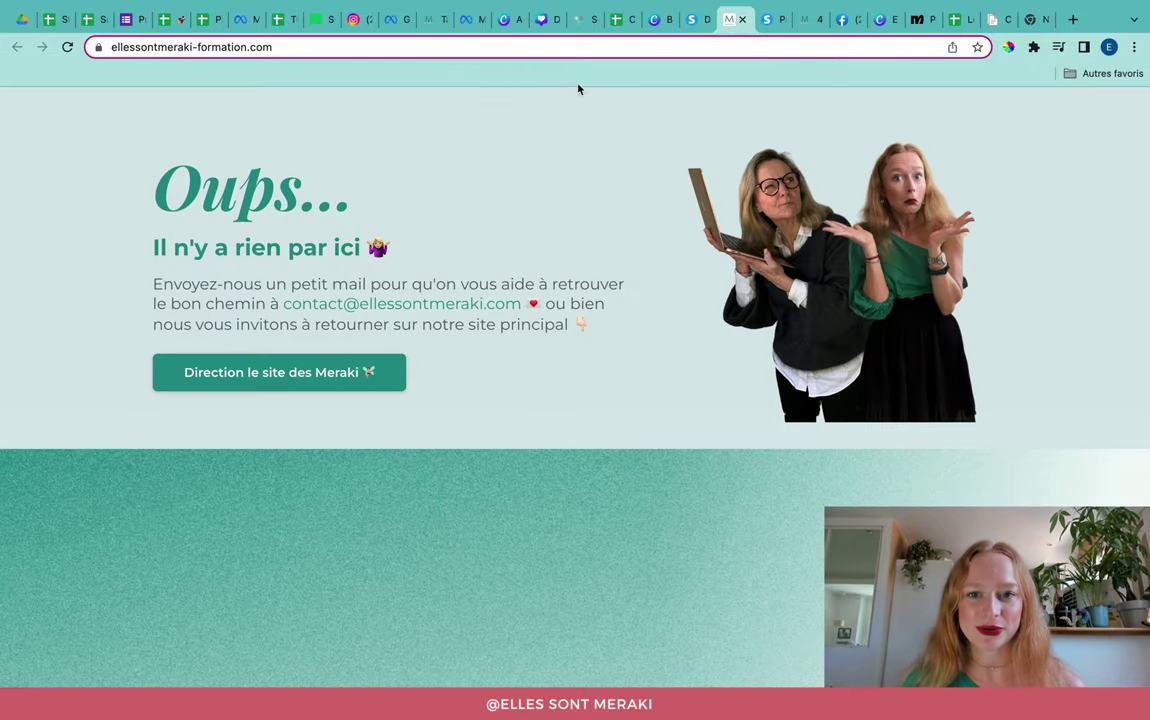
# Step: Open the ellessontmeraki.systeme.io domain's settings and edit its 404 page
pyautogui.click(697, 33)
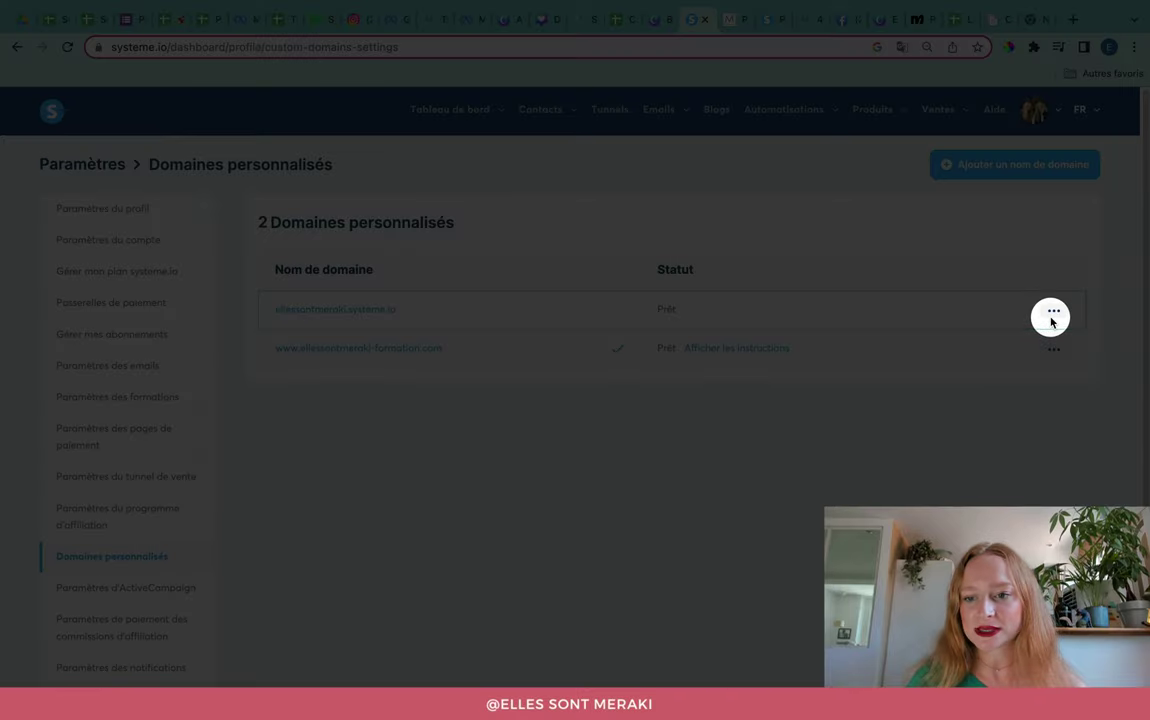
pyautogui.click(1053, 314)
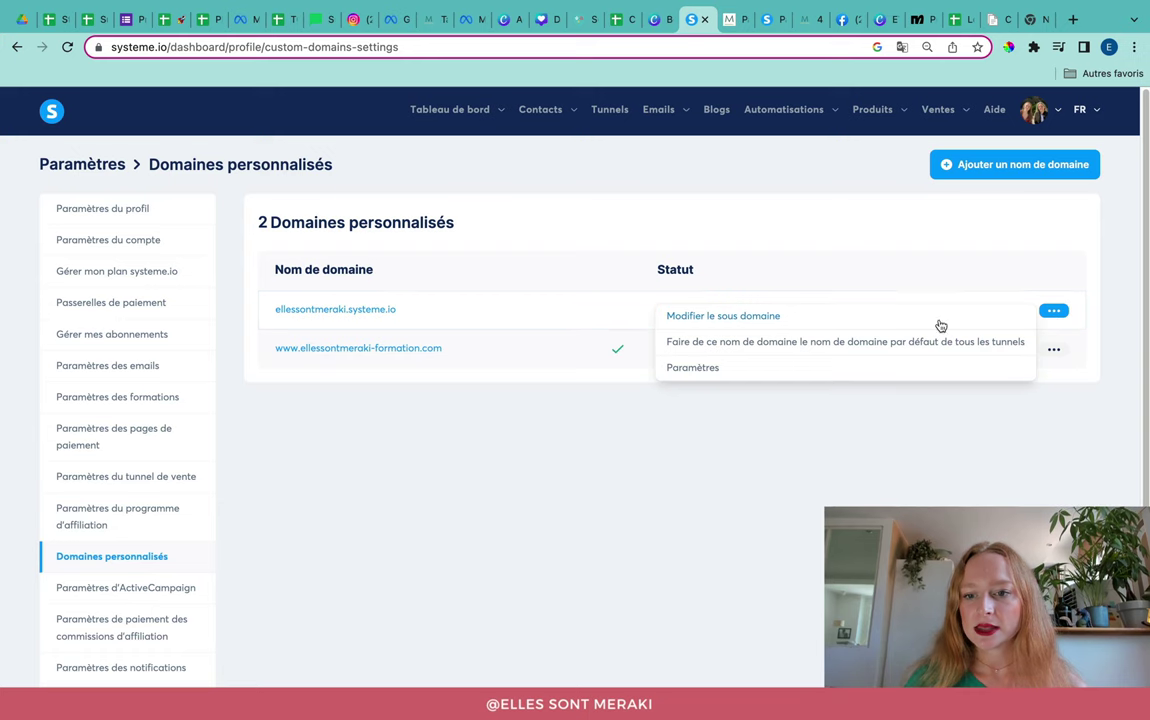
pyautogui.click(703, 370)
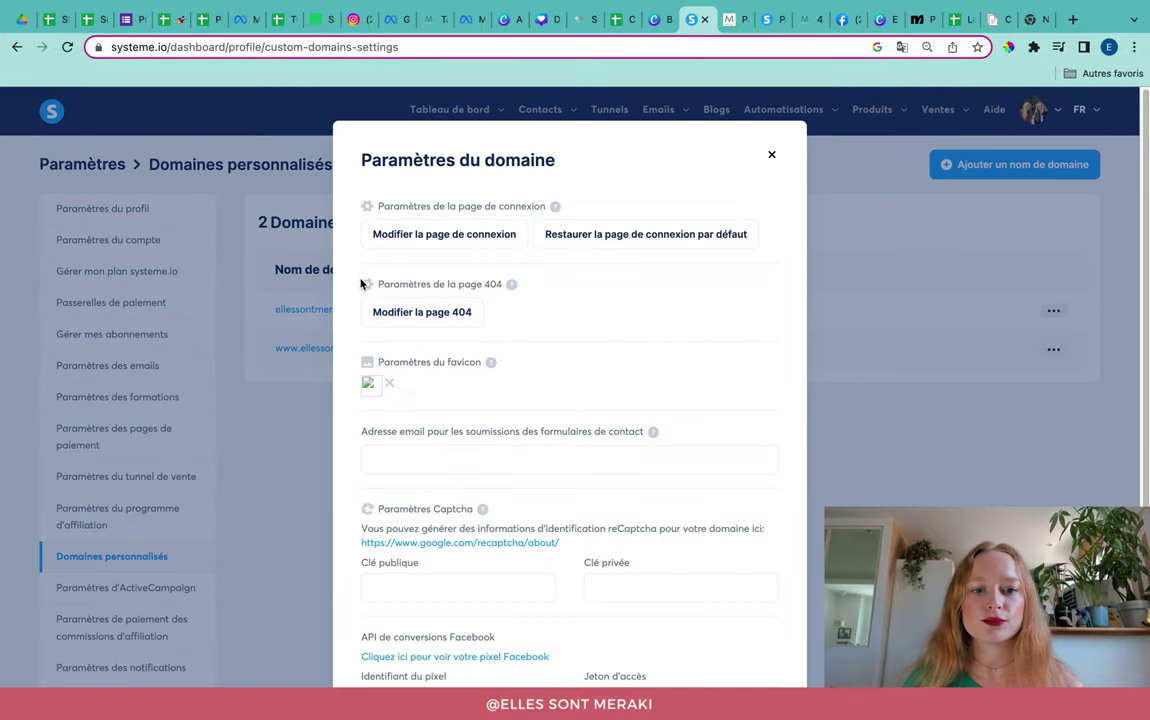
pyautogui.click(380, 312)
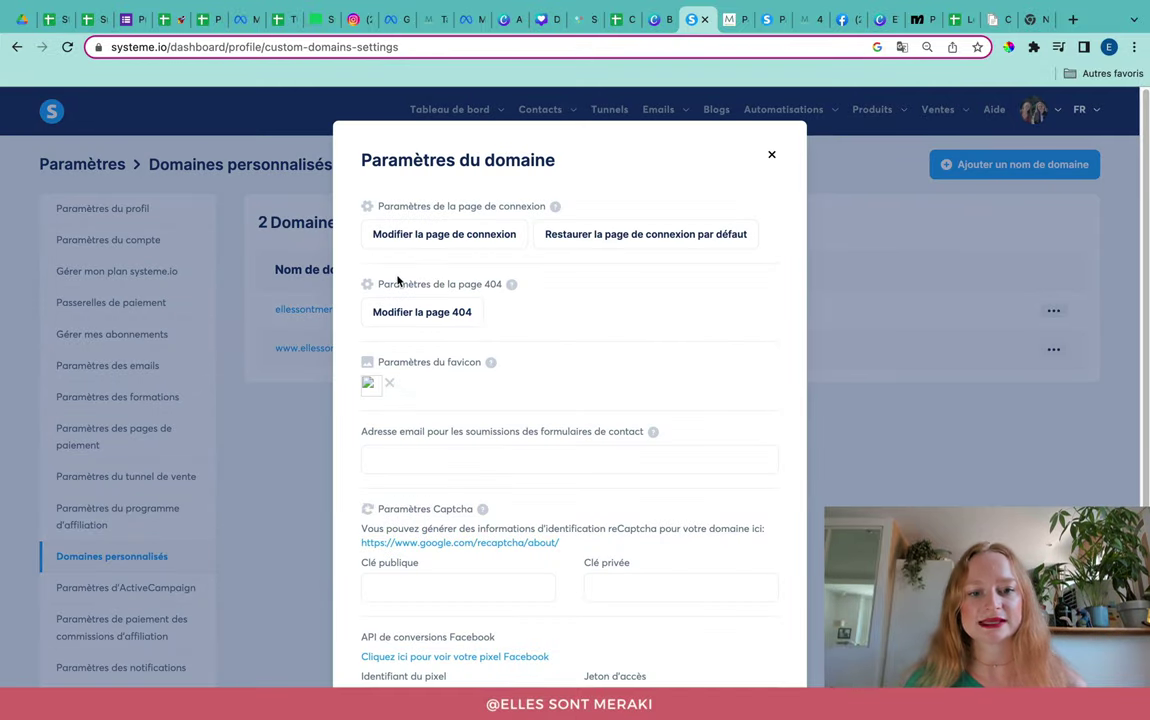
pyautogui.click(381, 315)
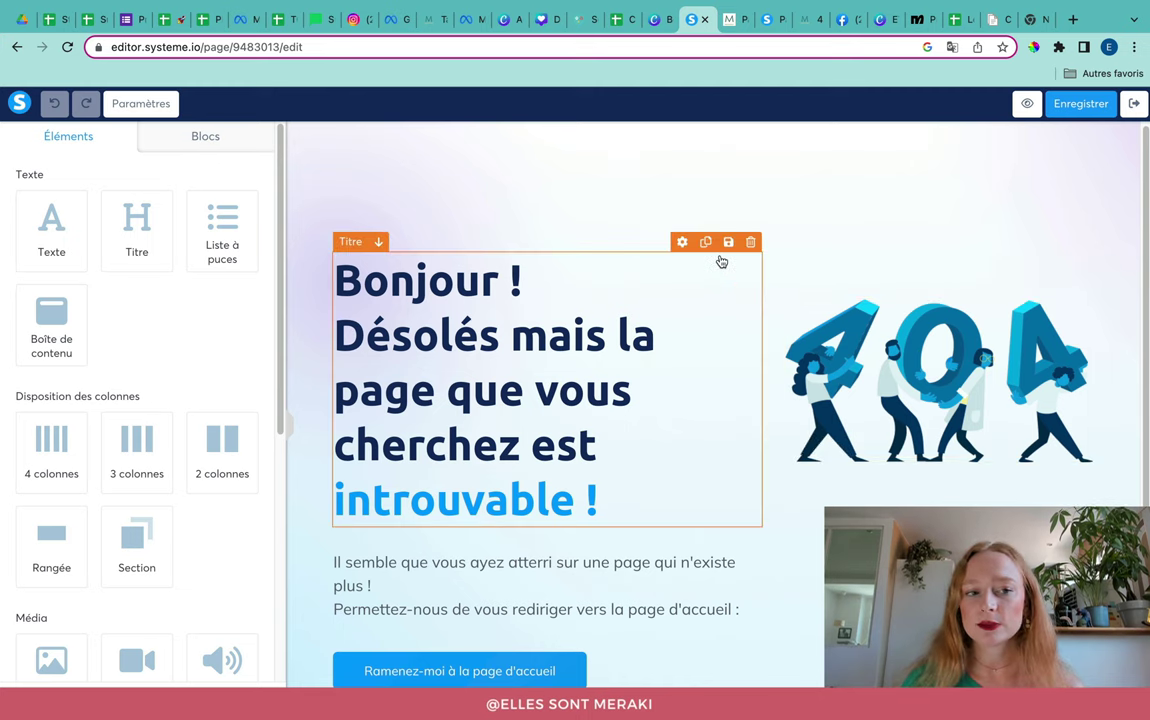
# Step: Set the 404 page's default body text font to Montserrat in page settings
pyautogui.click(153, 112)
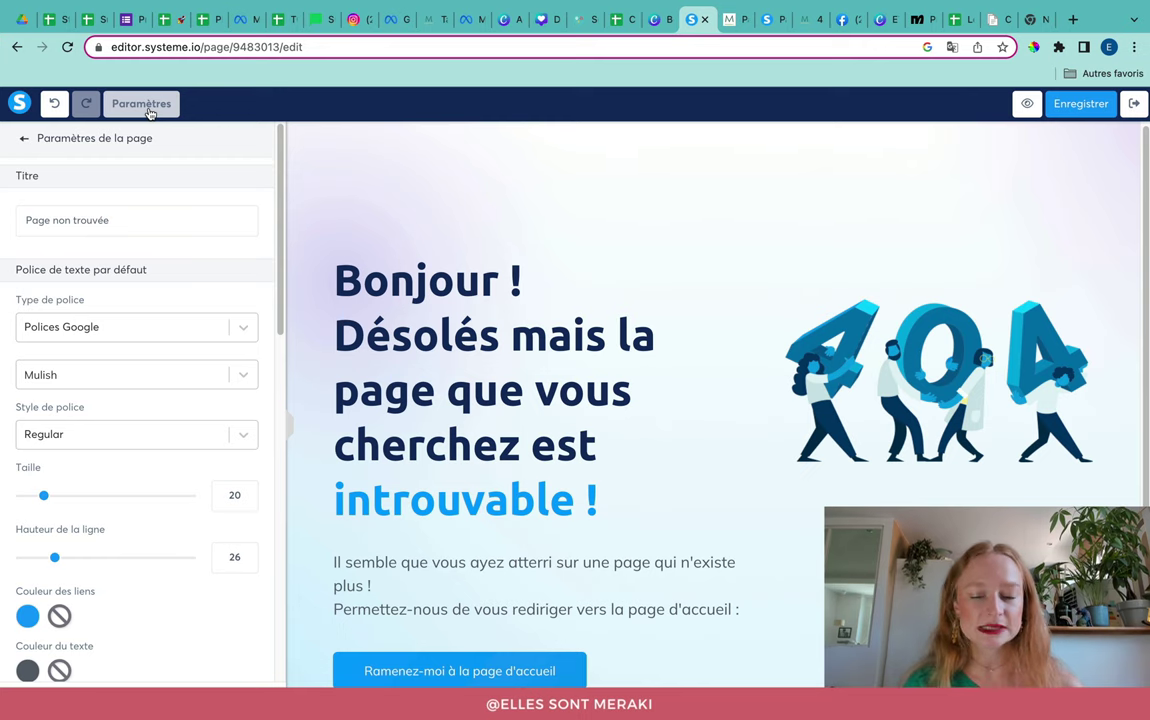
pyautogui.scroll(-2, 158, 185)
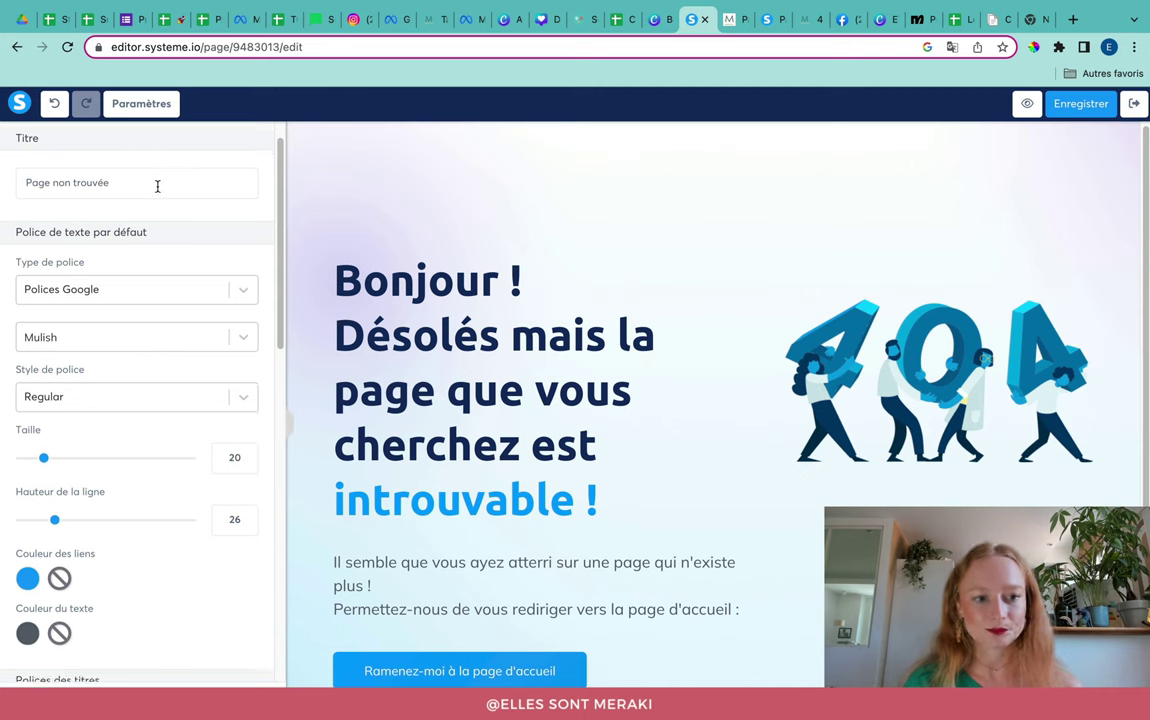
pyautogui.scroll(-3, 158, 188)
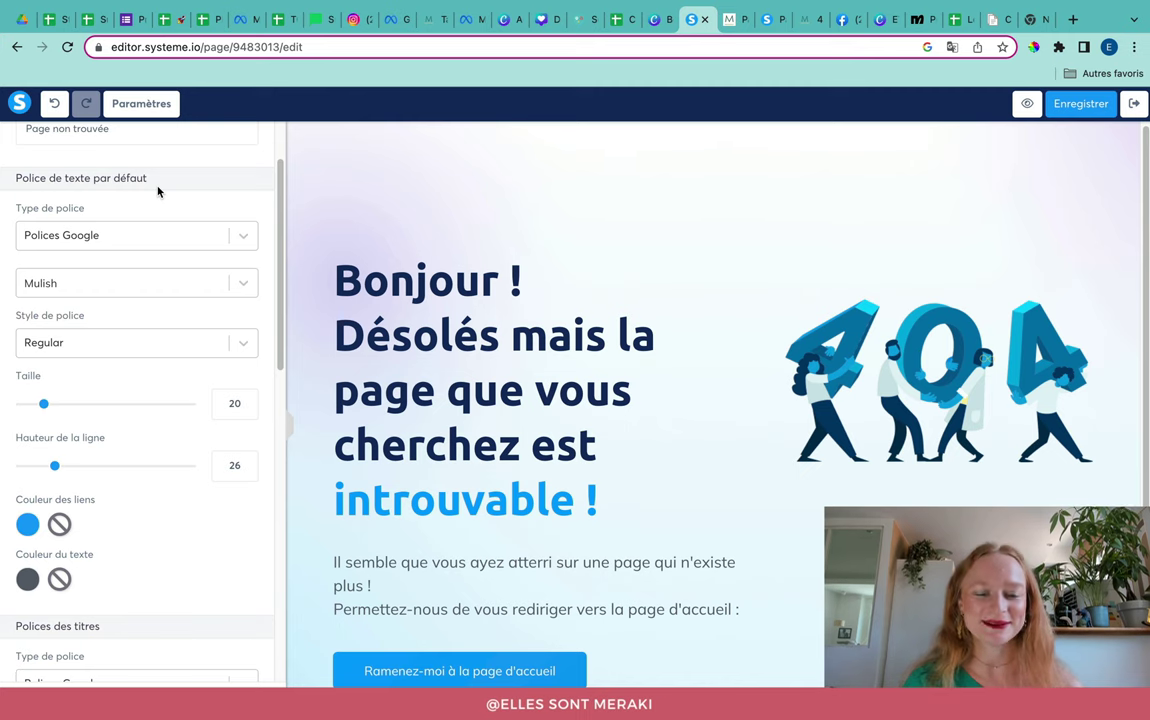
pyautogui.scroll(-2, 100, 220)
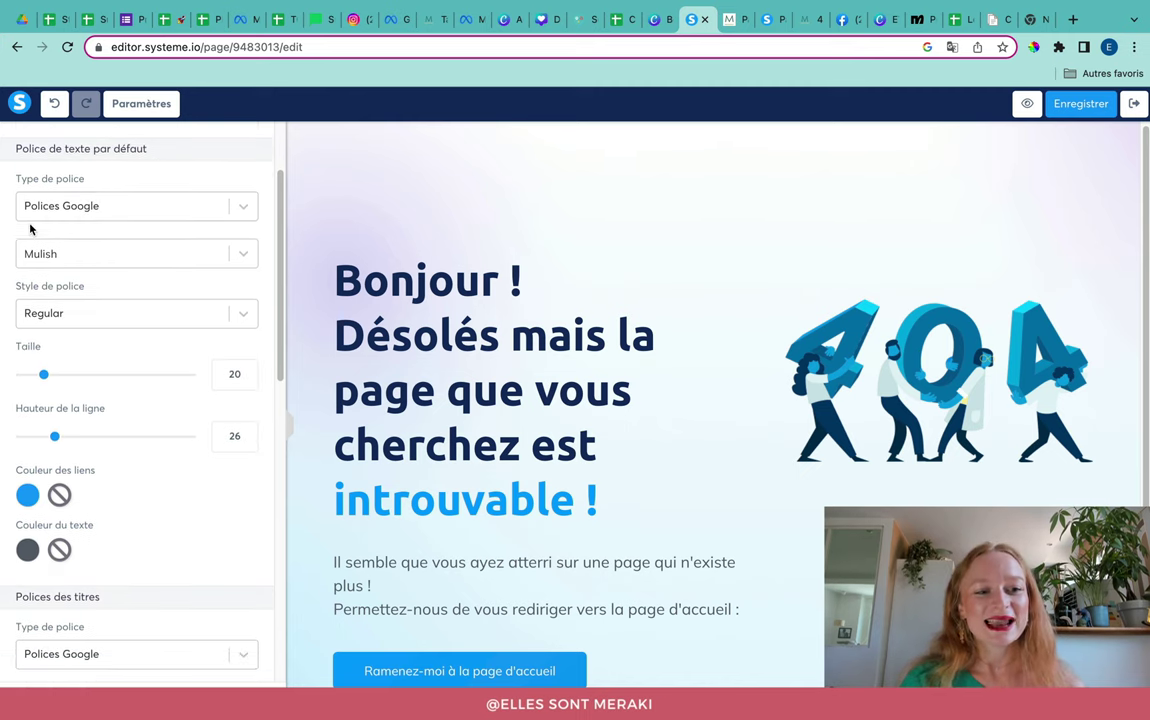
pyautogui.click(61, 255)
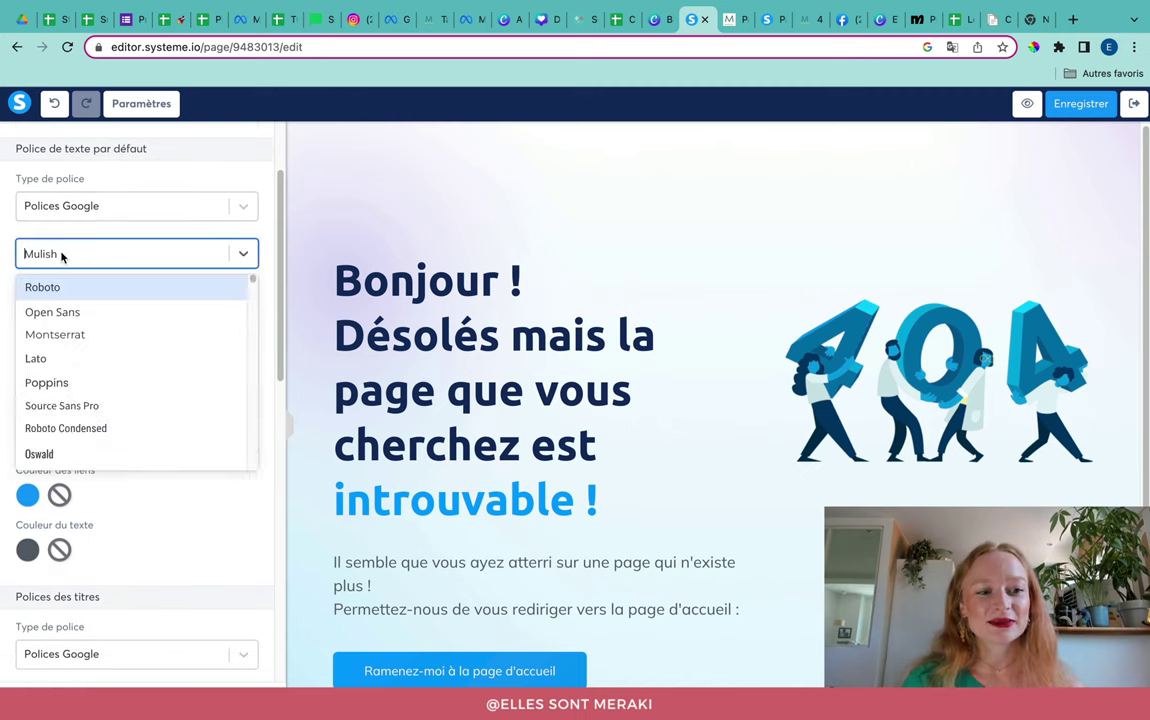
pyautogui.click(90, 207)
pyautogui.click(95, 288)
pyautogui.click(92, 258)
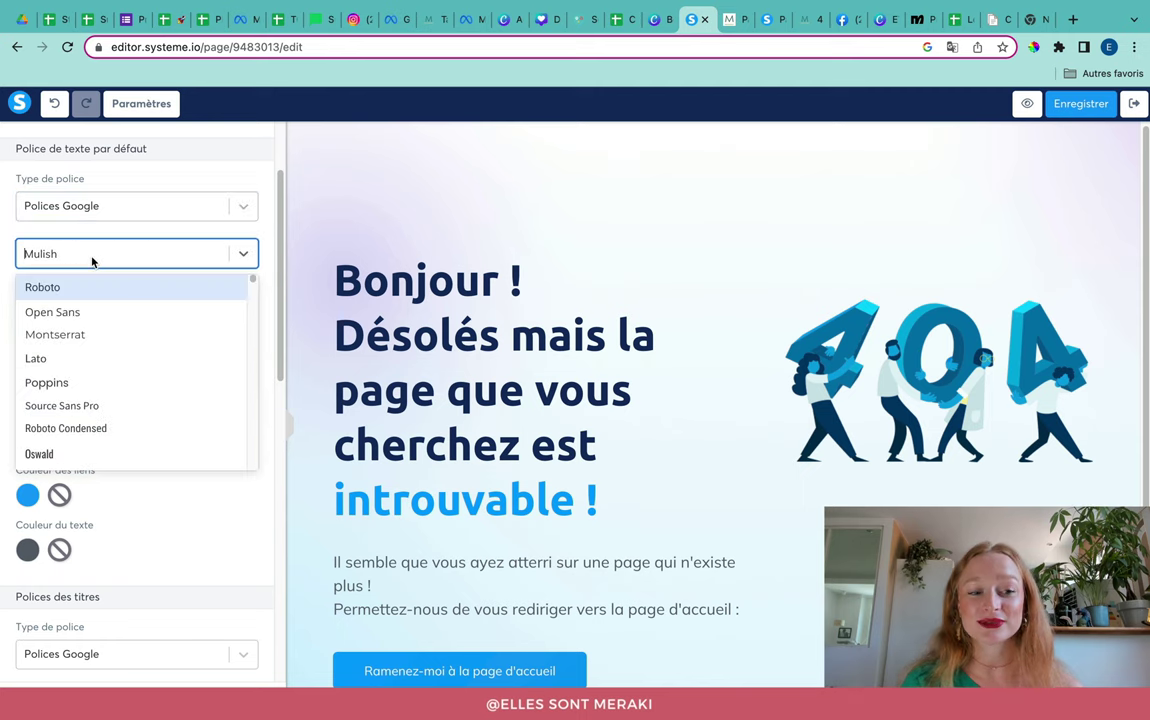
pyautogui.write('m')
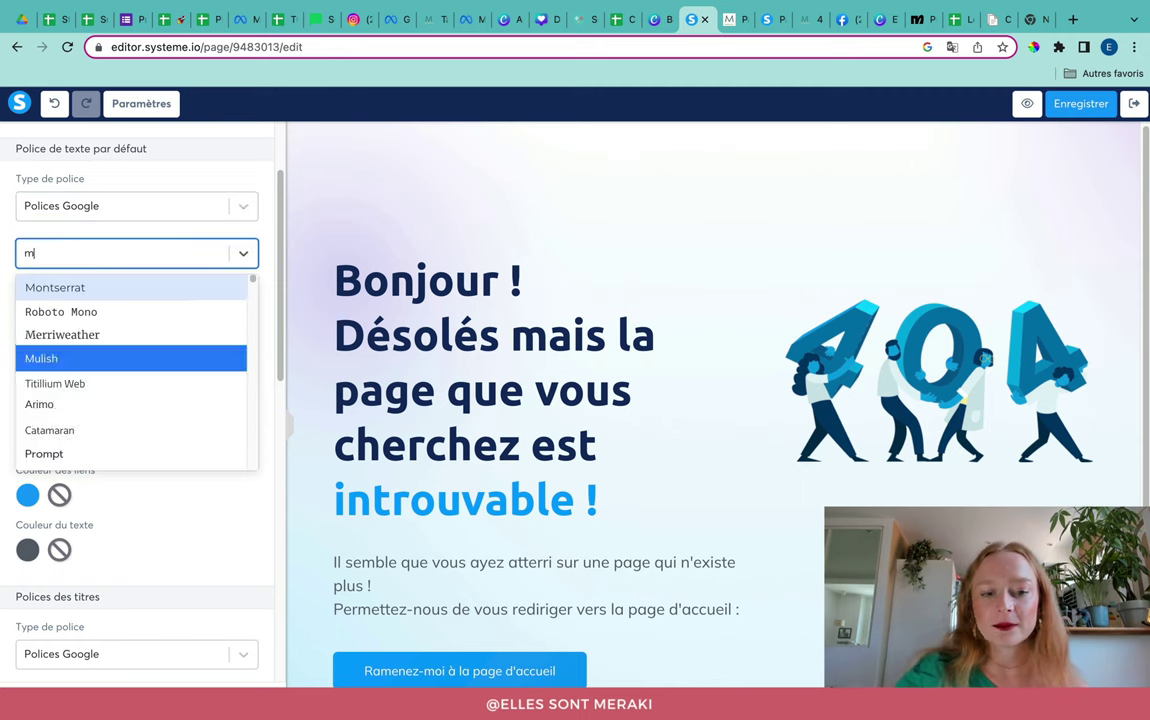
pyautogui.write('on')
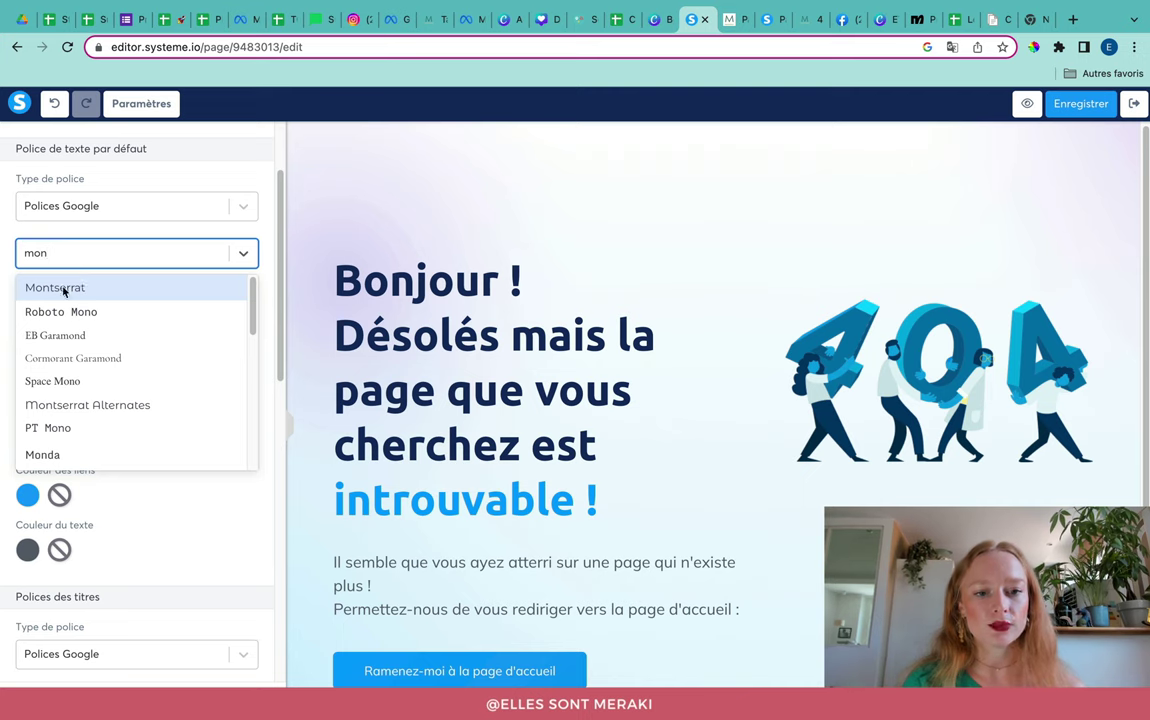
pyautogui.click(64, 288)
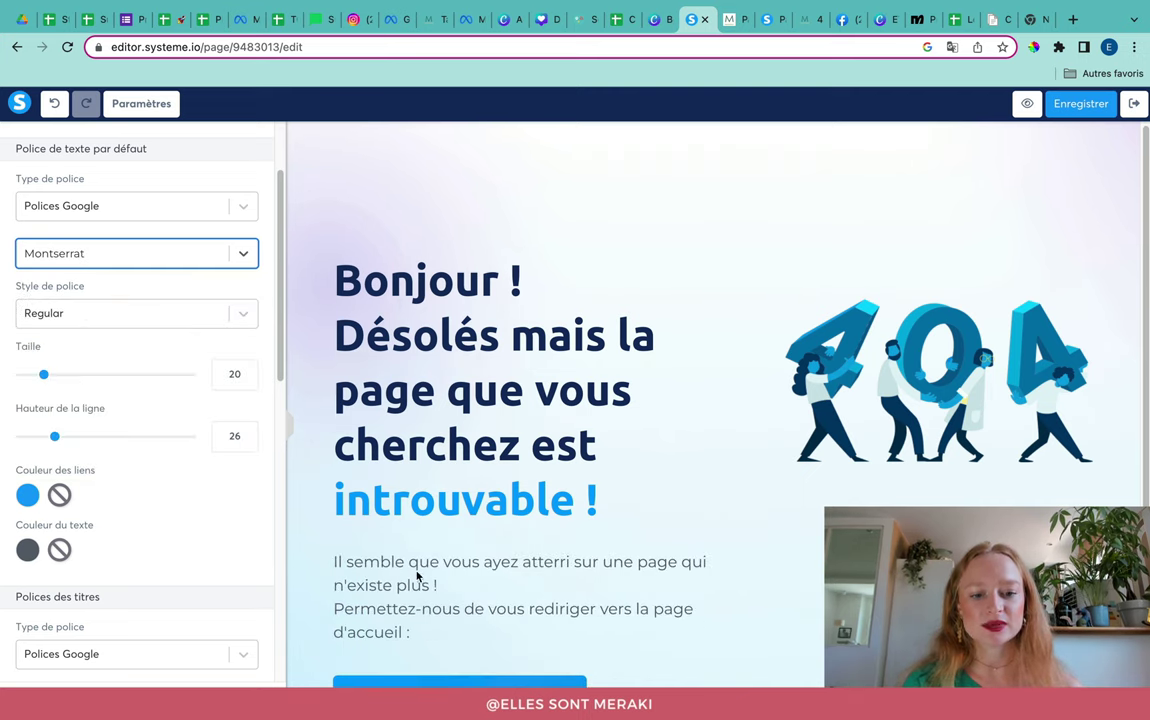
pyautogui.click(133, 336)
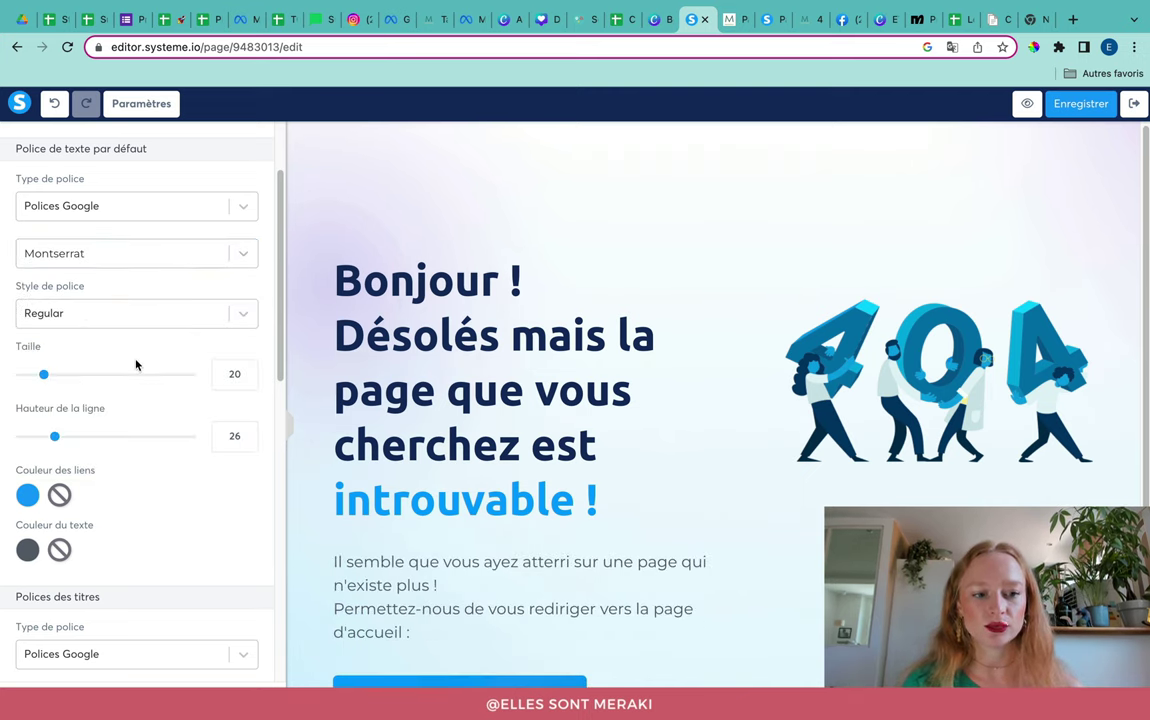
# Step: Change the link colour to the saved teal swatch #24928C
pyautogui.scroll(-2, 133, 336)
pyautogui.scroll(-2, 139, 373)
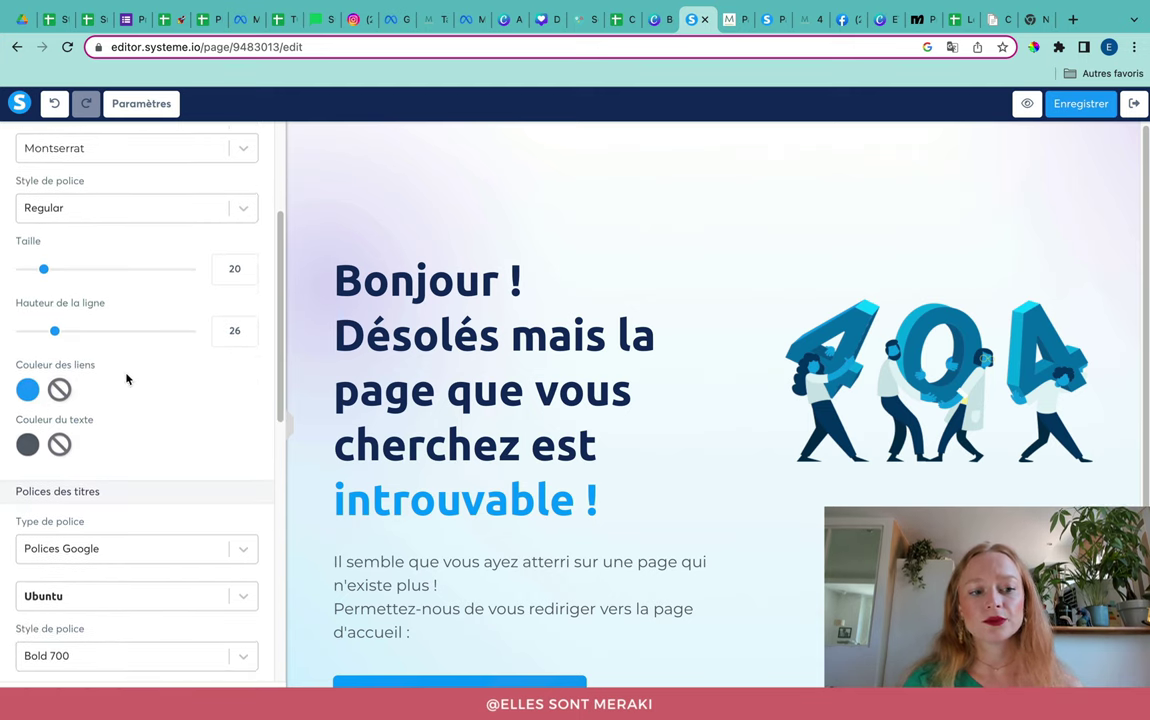
pyautogui.click(27, 390)
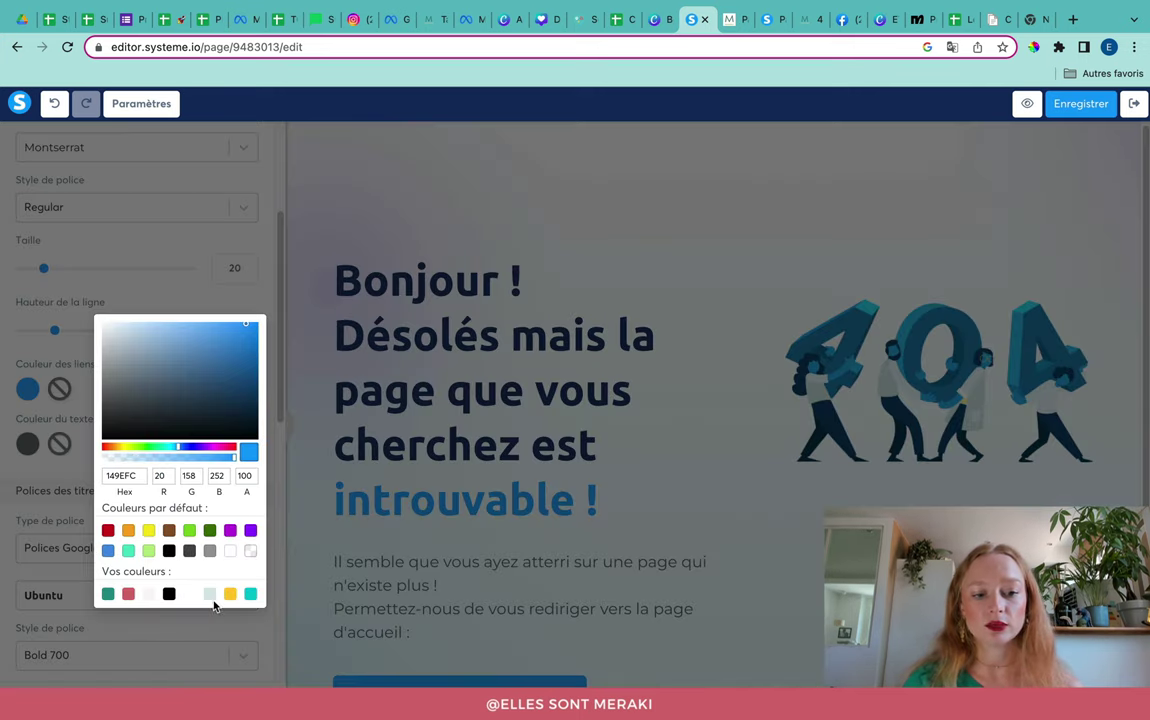
pyautogui.click(107, 596)
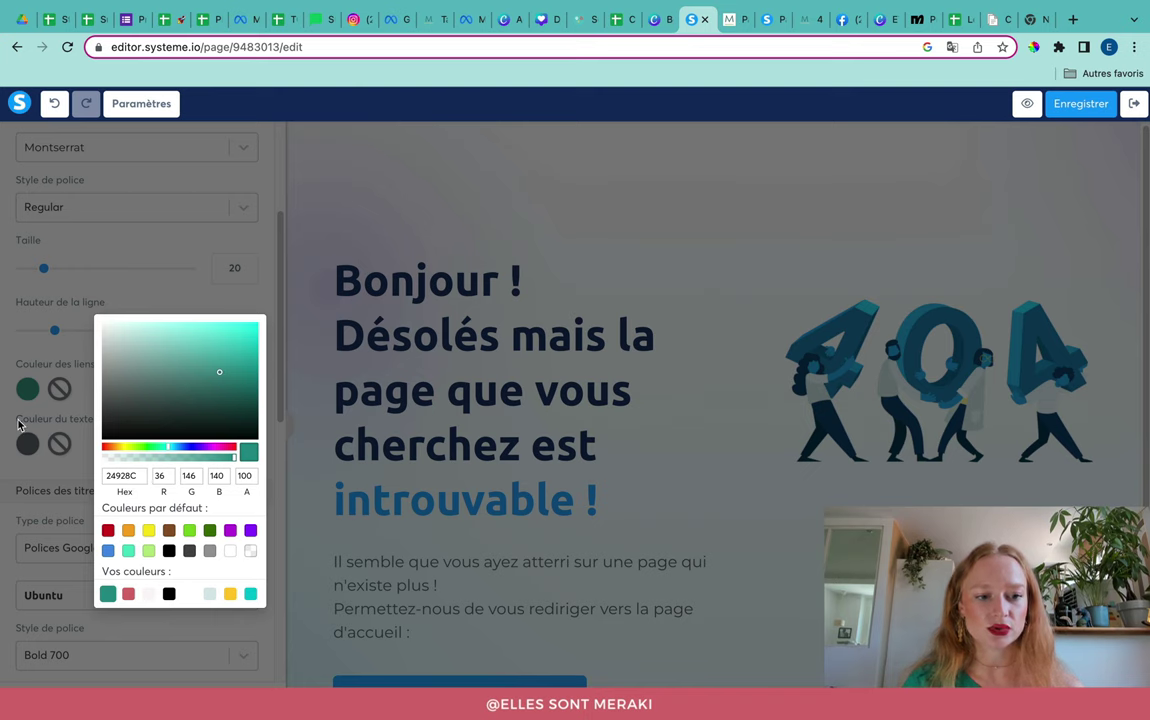
pyautogui.click(16, 380)
pyautogui.scroll(-1, 188, 558)
pyautogui.scroll(-3, 190, 560)
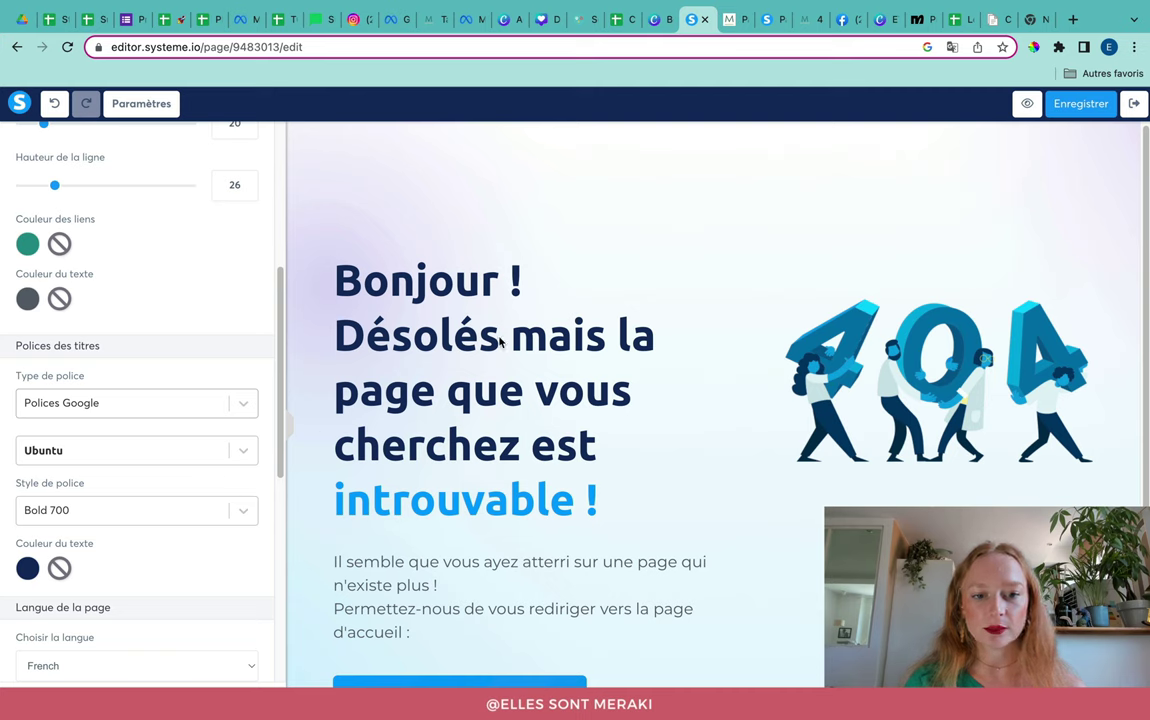
# Step: Set the heading font to Playfair Display
pyautogui.click(86, 457)
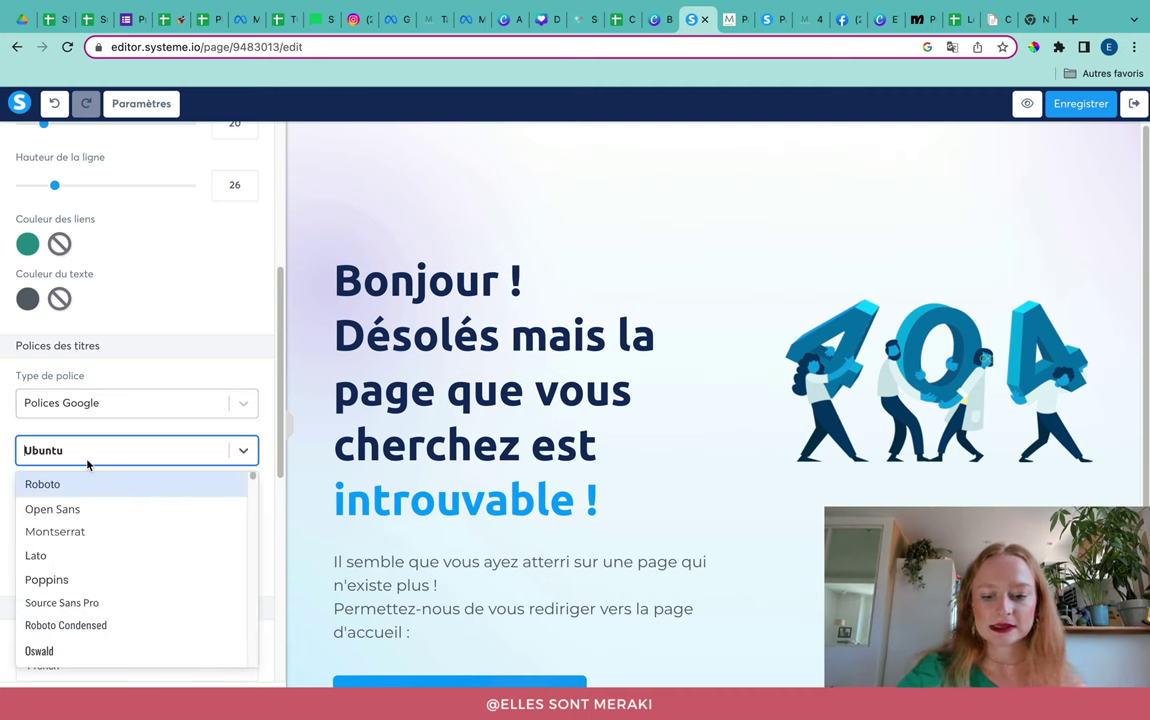
pyautogui.write('play')
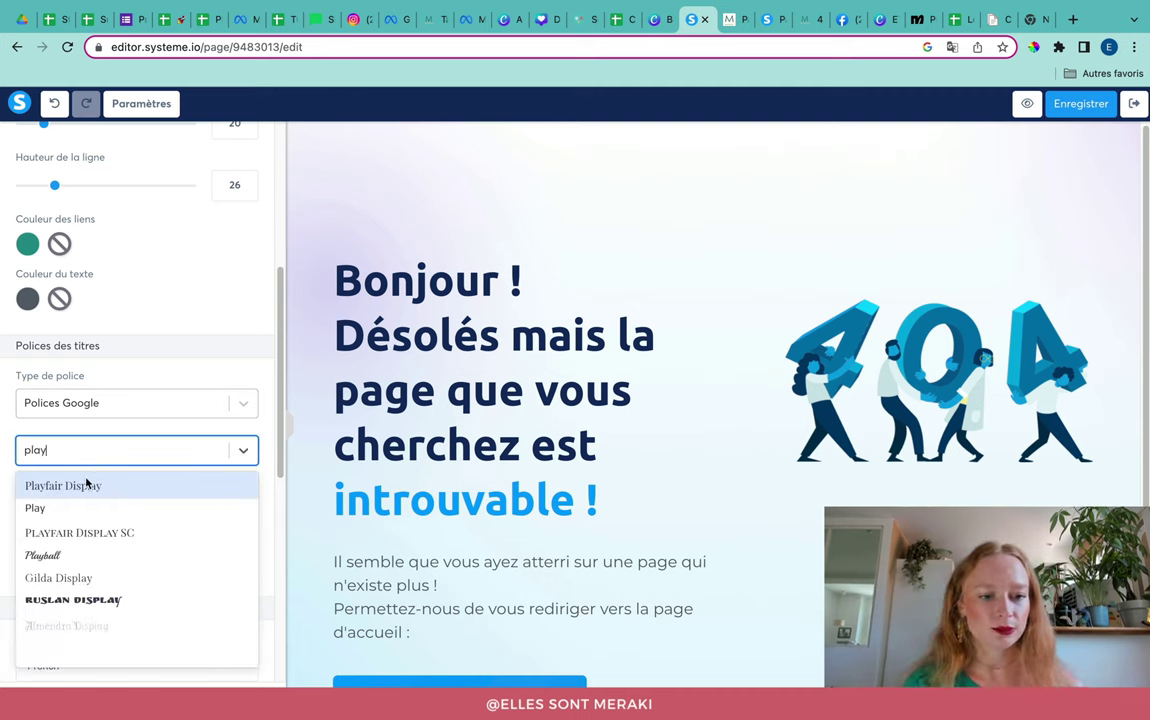
pyautogui.click(86, 484)
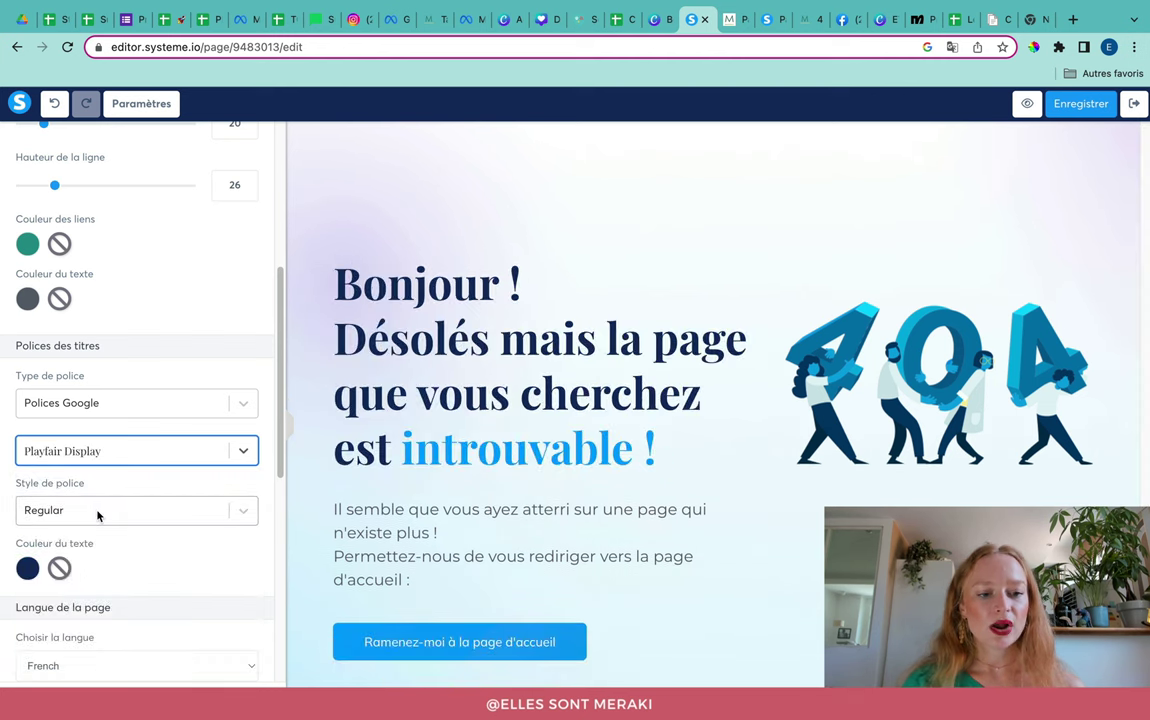
pyautogui.click(98, 512)
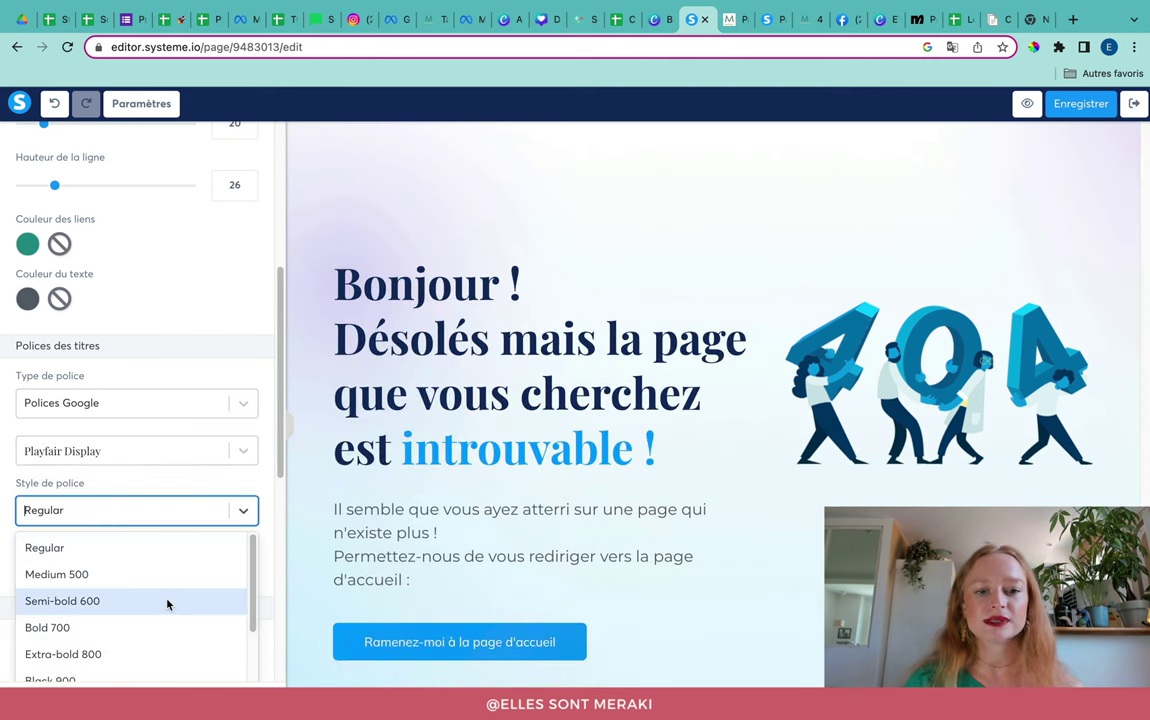
pyautogui.scroll(-2, 168, 605)
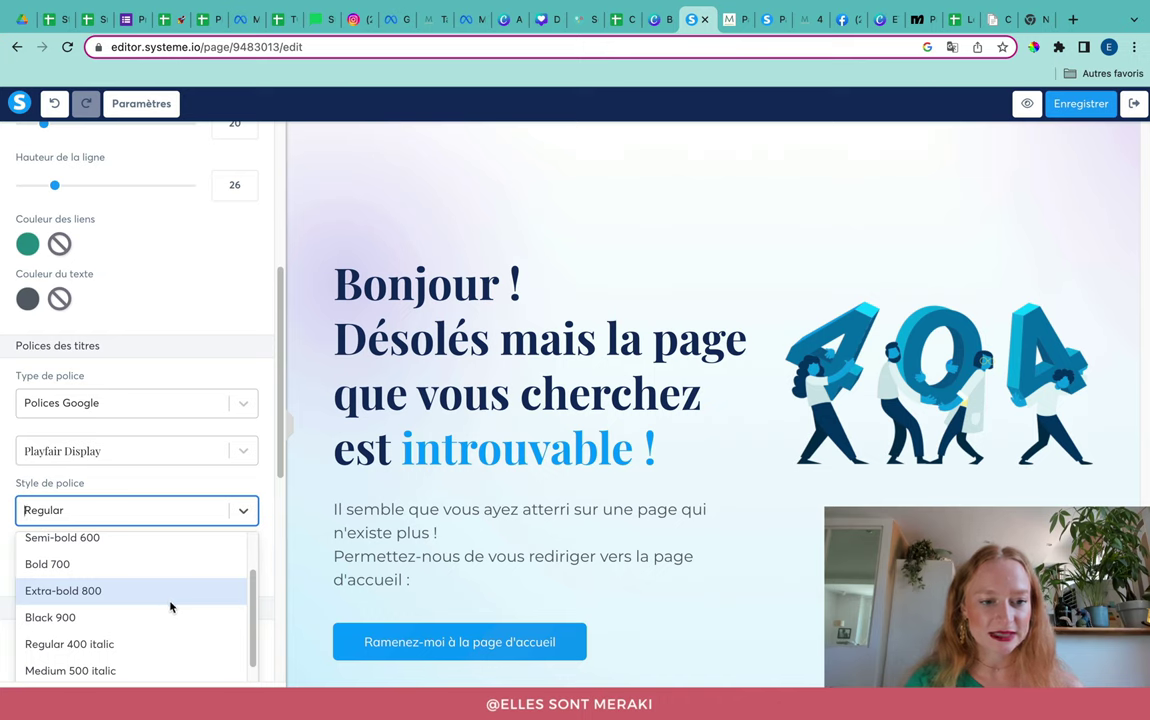
# Step: Try Bold 700 and Black 900 heading weights, settling on Semi-bold 600
pyautogui.click(55, 563)
pyautogui.click(79, 517)
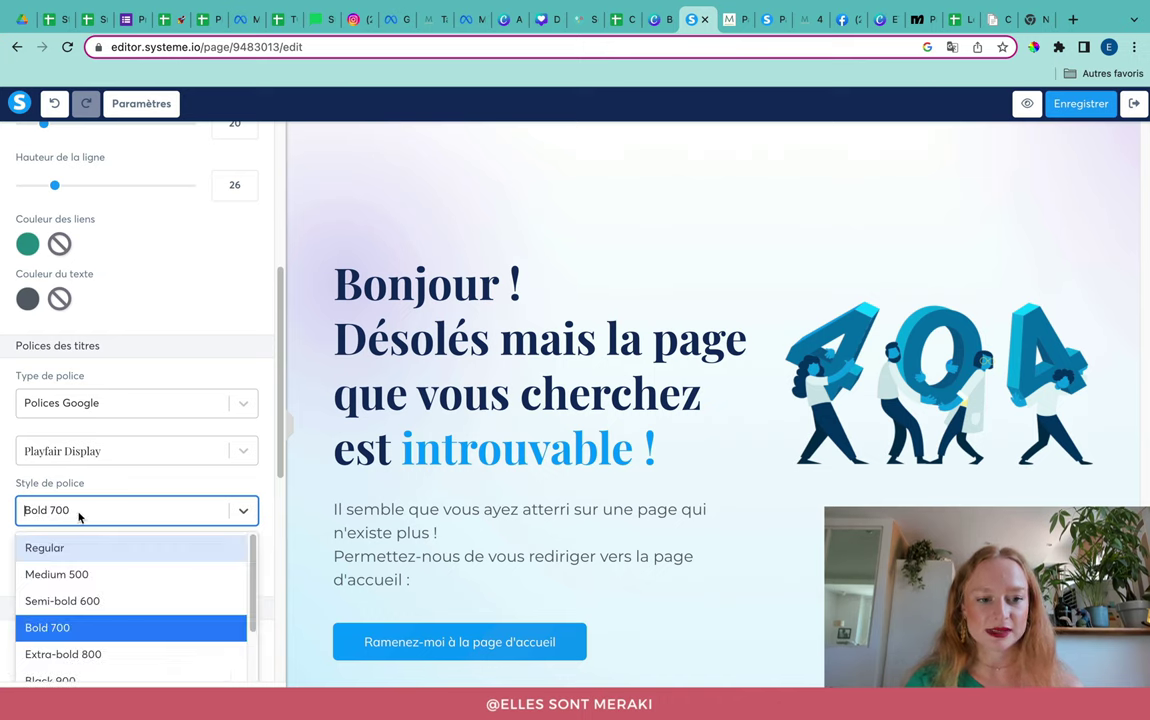
pyautogui.scroll(-1, 135, 644)
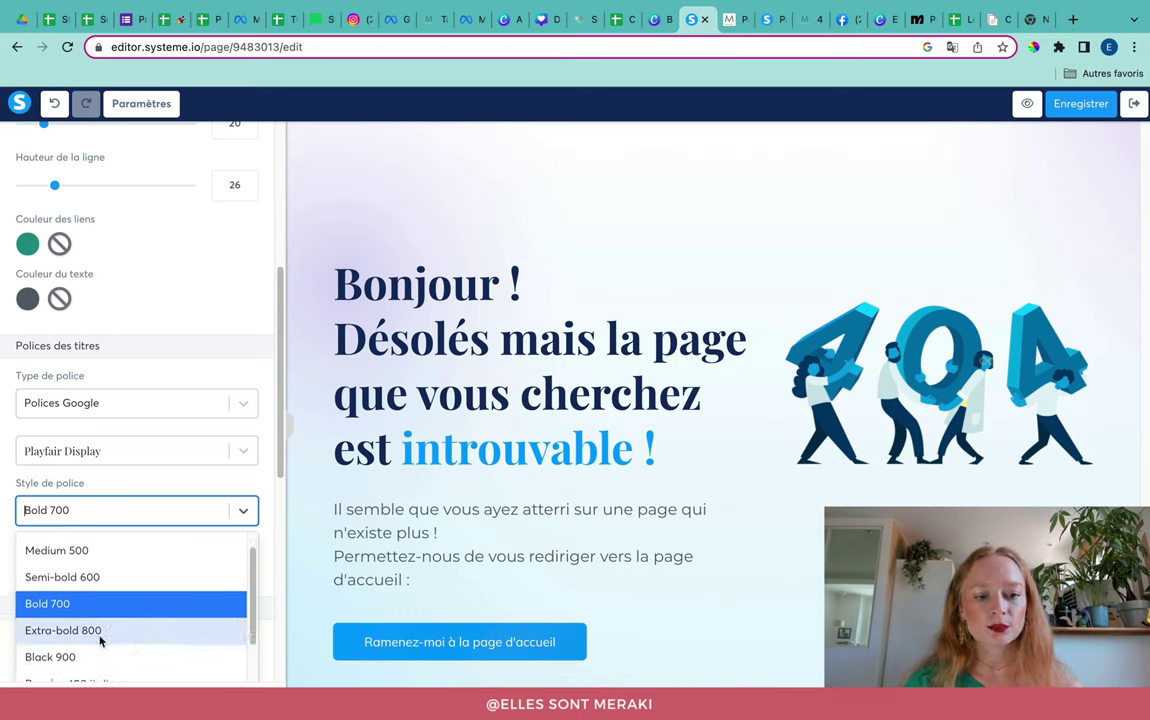
pyautogui.scroll(-1, 97, 636)
pyautogui.click(97, 643)
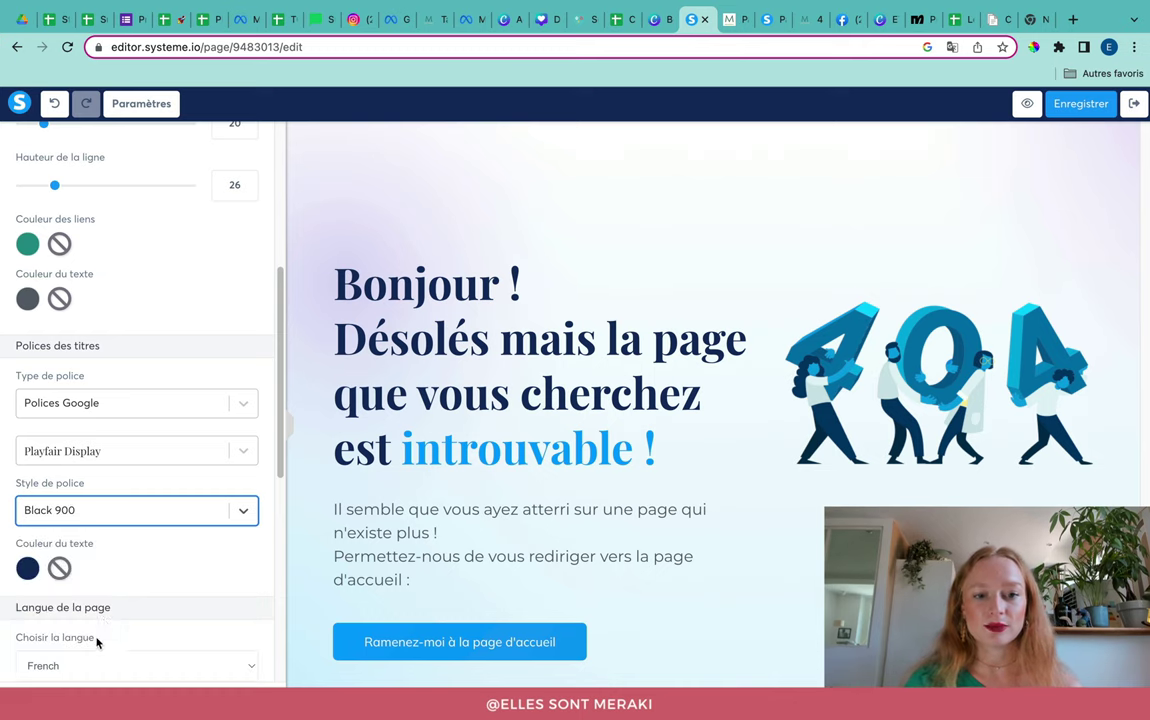
pyautogui.click(110, 510)
pyautogui.click(113, 601)
pyautogui.click(120, 512)
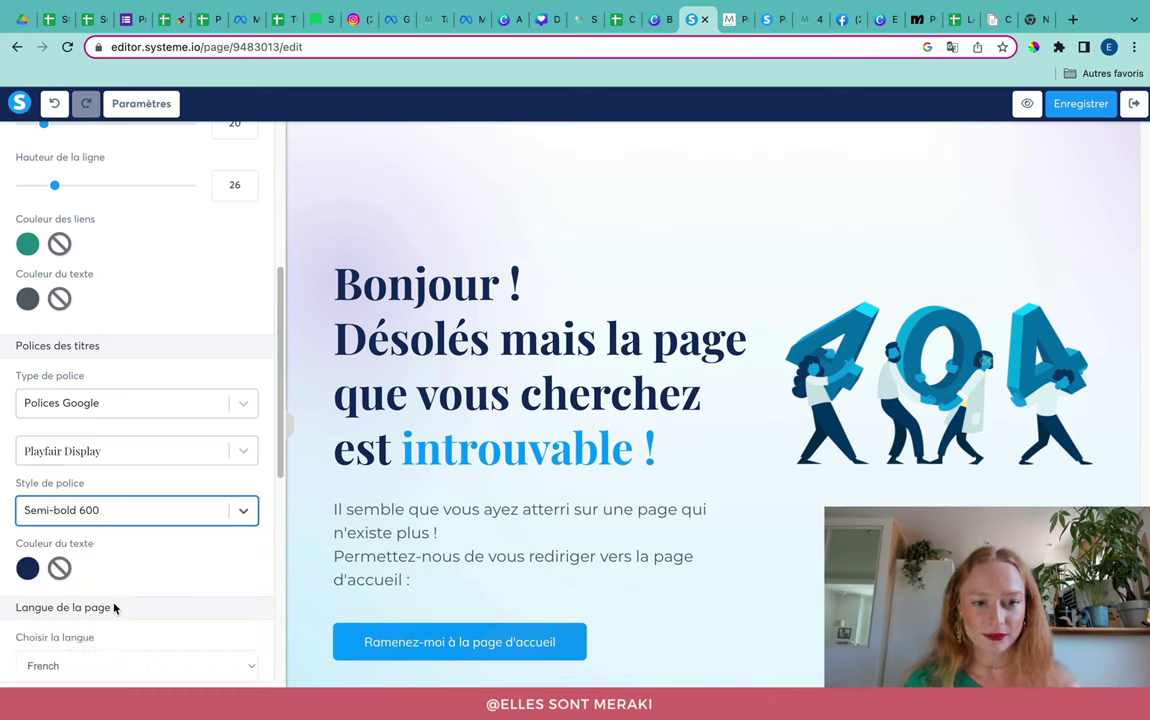
pyautogui.scroll(-3, 140, 620)
pyautogui.scroll(3, 150, 600)
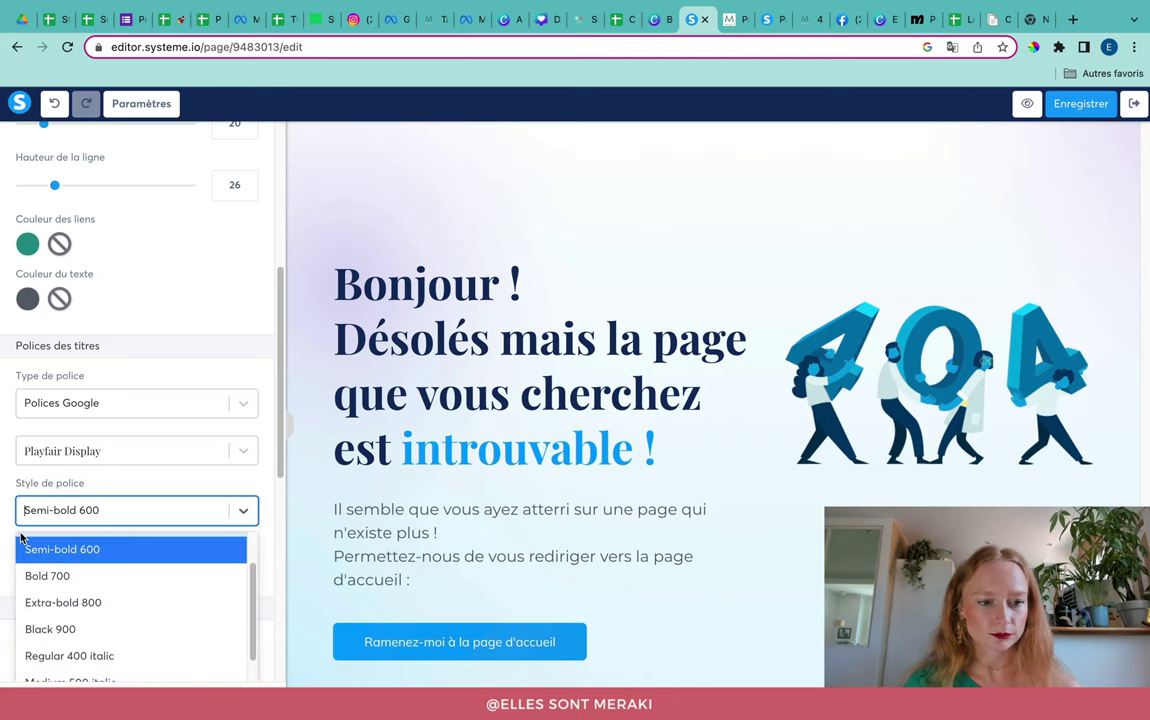
pyautogui.click(144, 550)
pyautogui.scroll(-1, 150, 600)
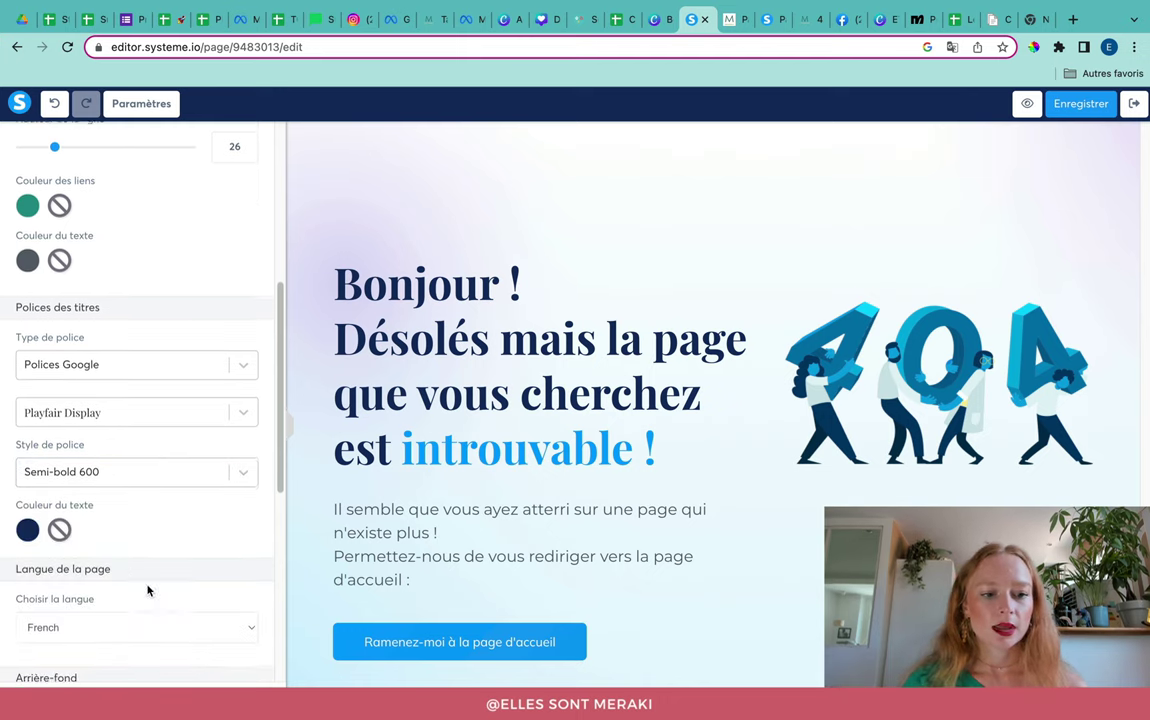
# Step: Colour the headings with the saved teal swatch instead of dark navy
pyautogui.click(27, 530)
pyautogui.scroll(-3, 131, 670)
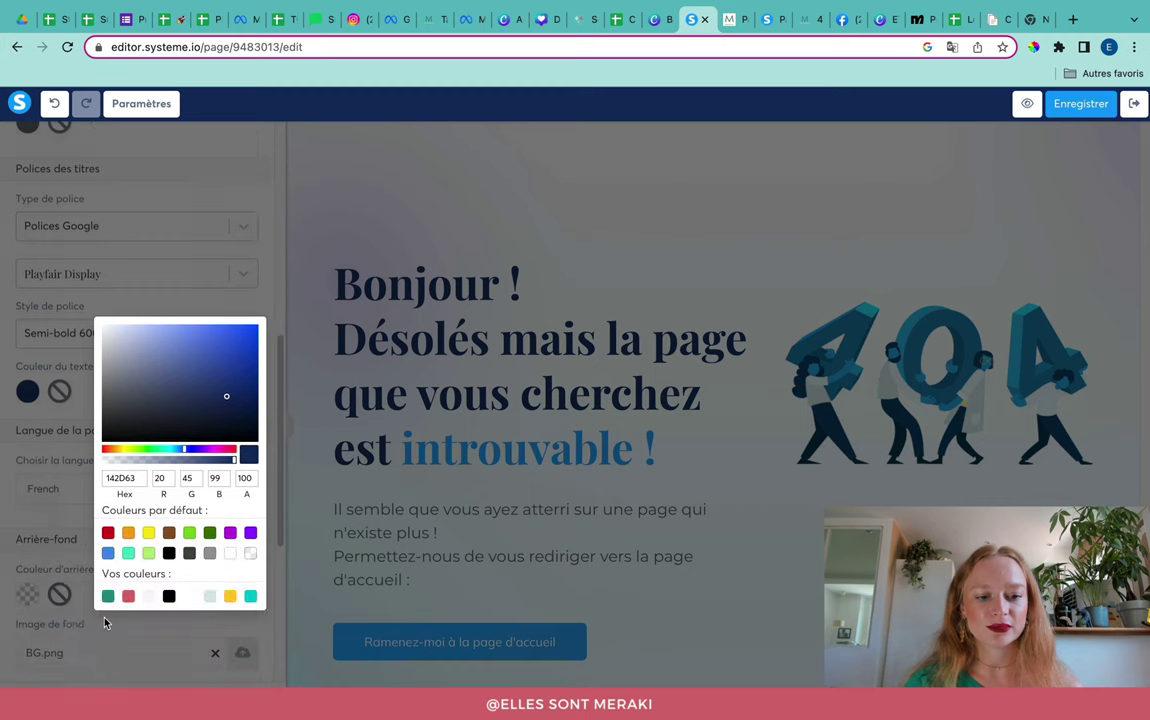
pyautogui.click(97, 540)
pyautogui.click(25, 447)
pyautogui.scroll(-5, 136, 531)
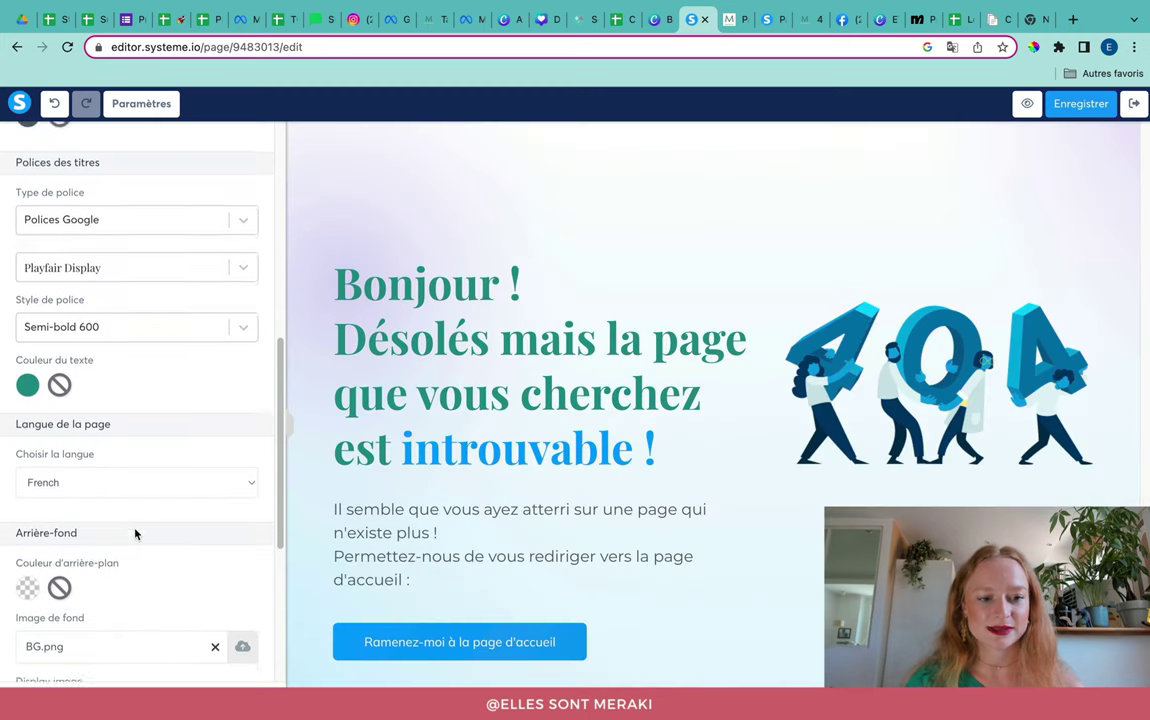
pyautogui.scroll(-1, 140, 541)
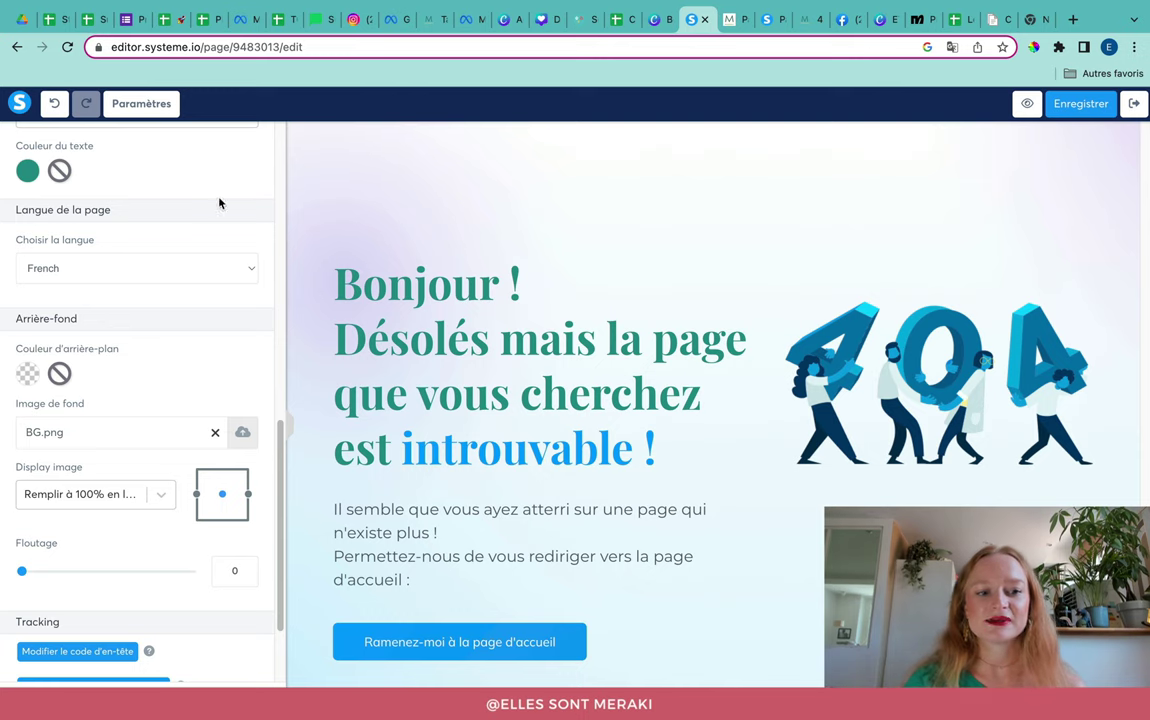
# Step: Check the live formation domain's 'Oups...' 404 page for reference, then return to the editor
pyautogui.click(300, 230)
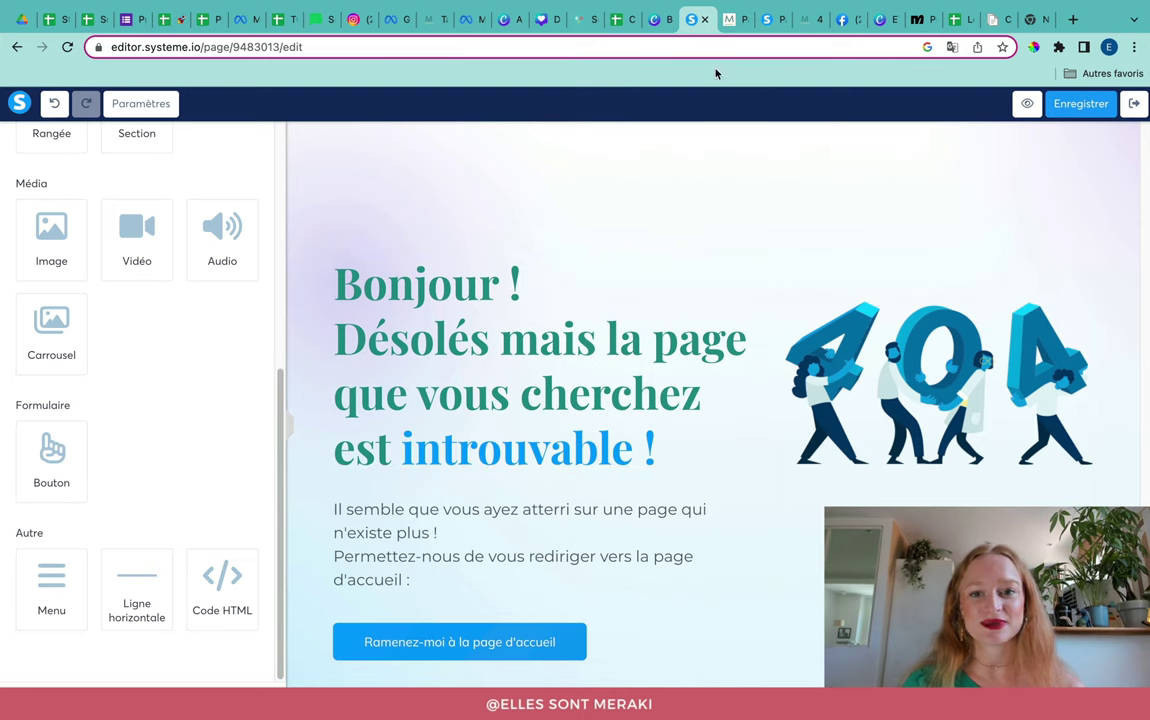
pyautogui.click(731, 19)
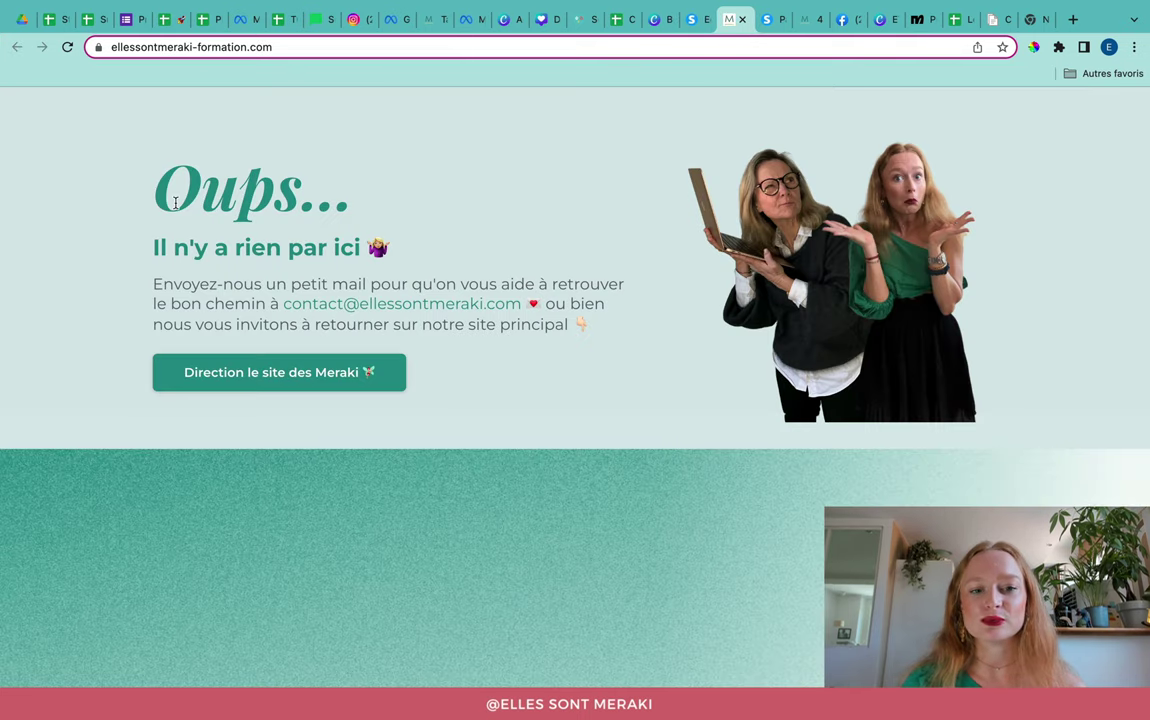
pyautogui.moveTo(121, 203); pyautogui.dragTo(396, 244)
pyautogui.click(247, 279)
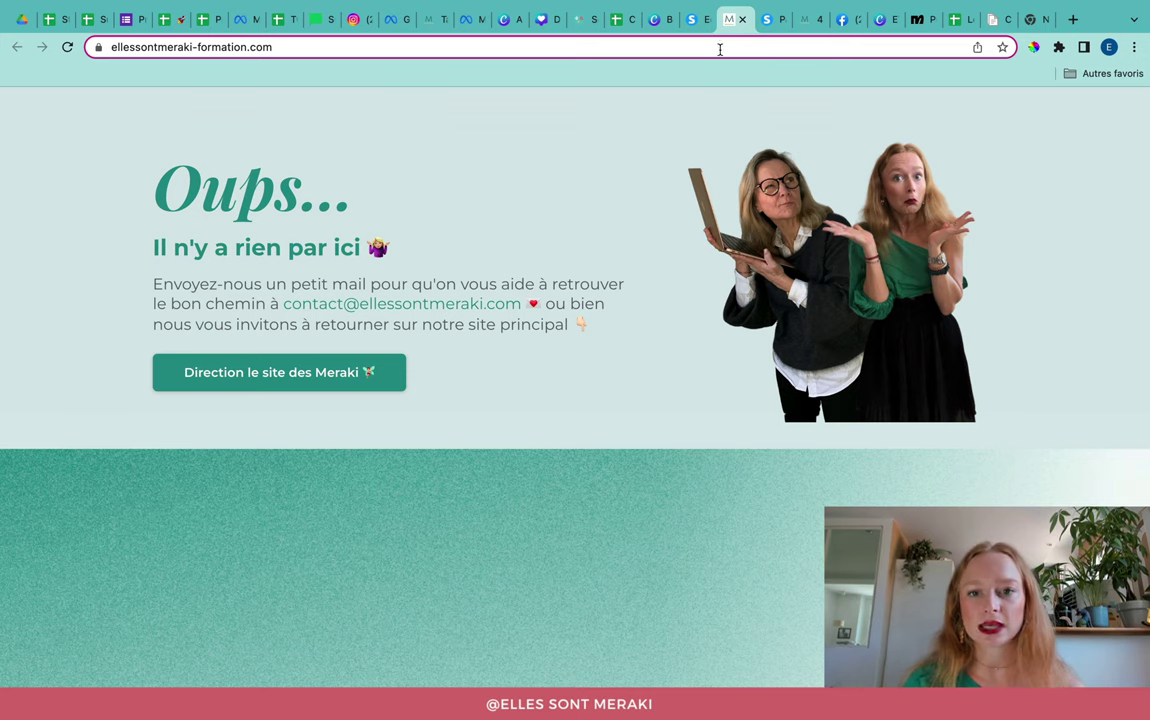
pyautogui.click(697, 21)
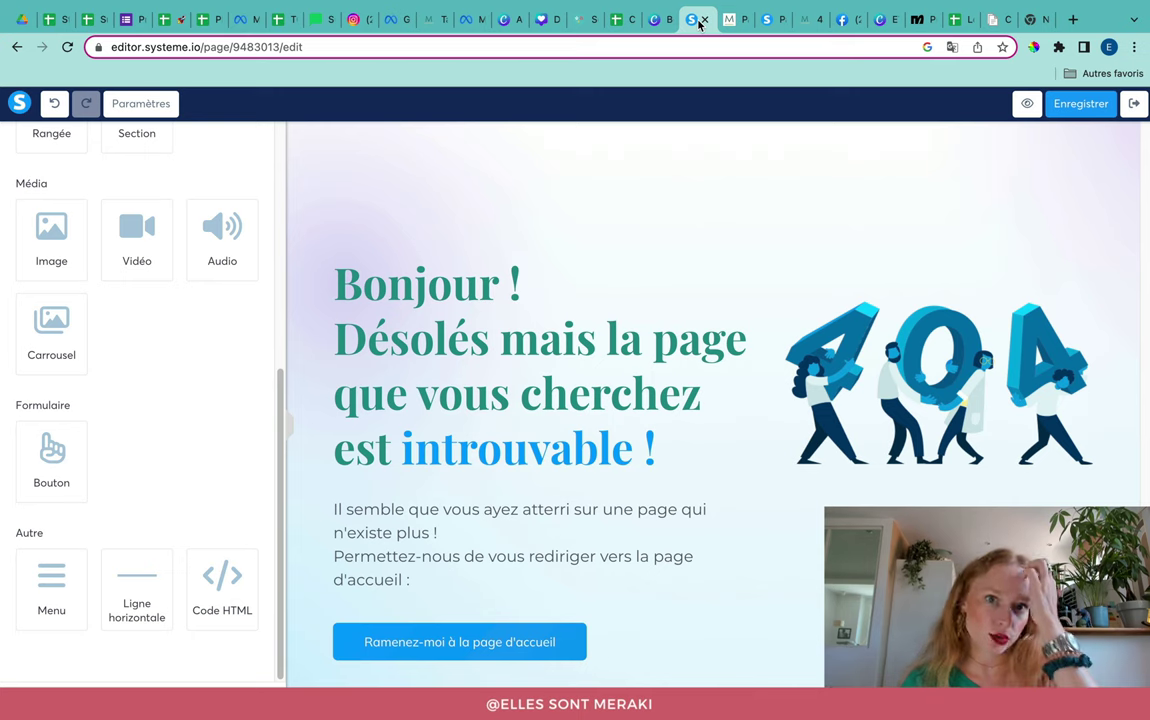
# Step: Replace the heading text with an italic 'Oups...'
pyautogui.tripleClick(516, 325)
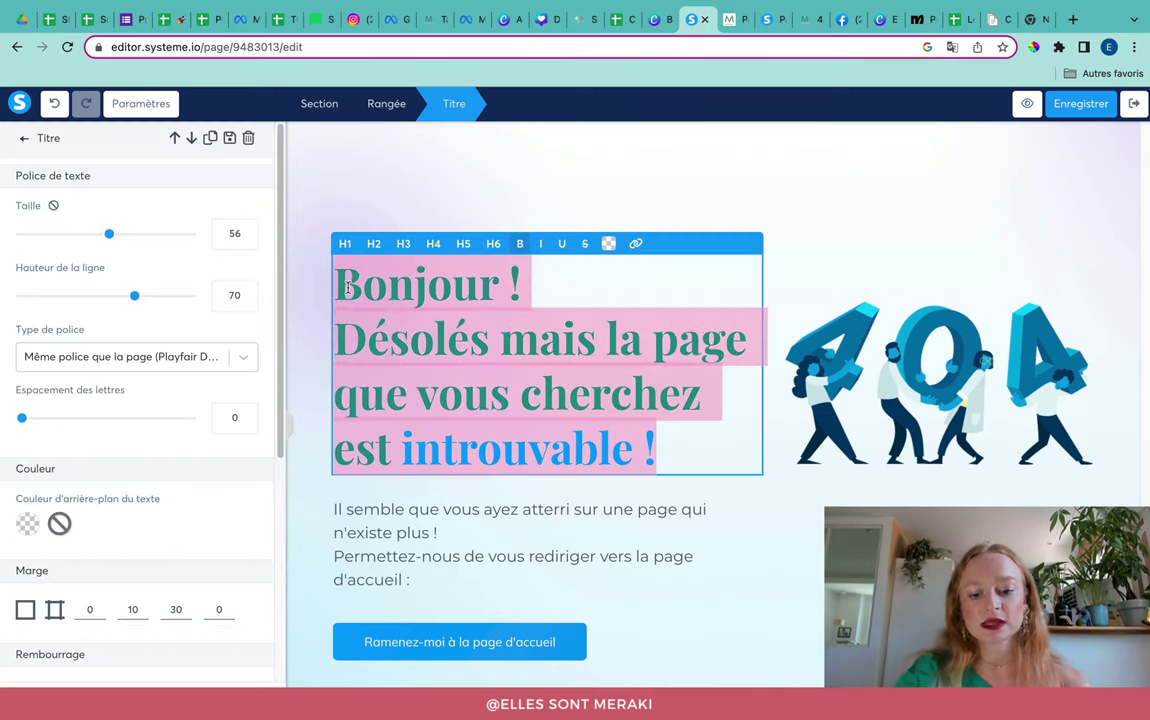
pyautogui.write('Oups...')
pyautogui.hotkey('ctrl', 'a')
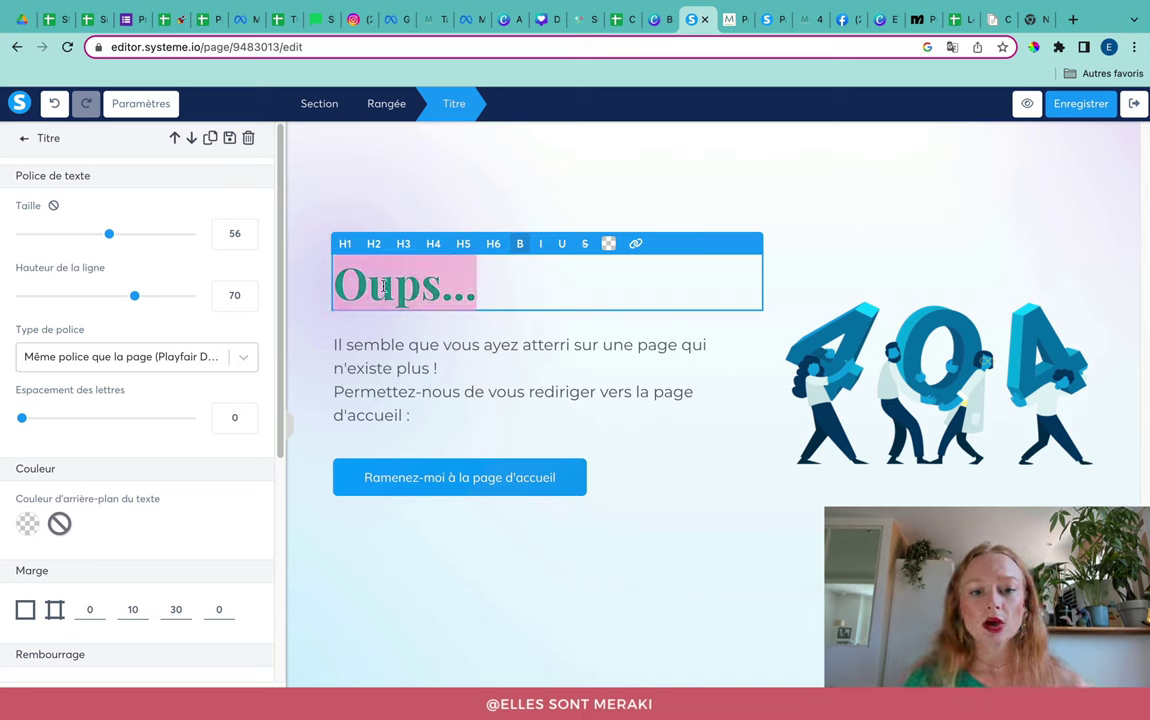
pyautogui.click(540, 244)
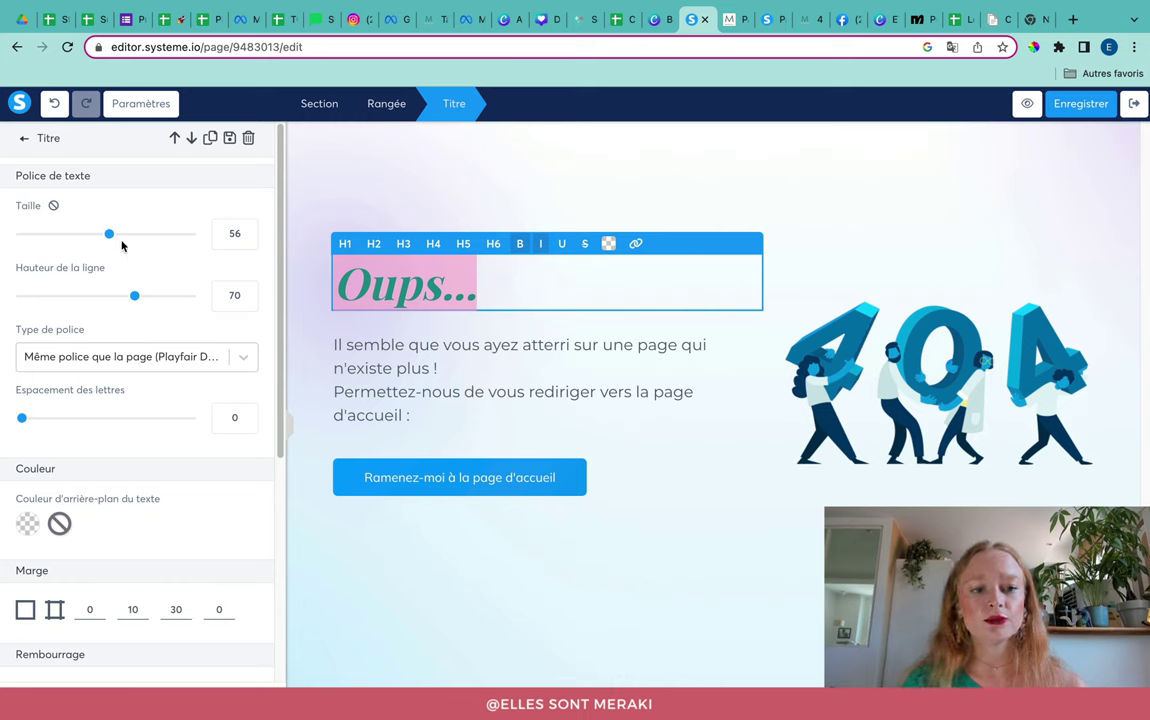
# Step: Enlarge the 'Oups...' heading to size 70 and cut its bottom margin from 30 to 17
pyautogui.moveTo(110, 234); pyautogui.dragTo(135, 240)
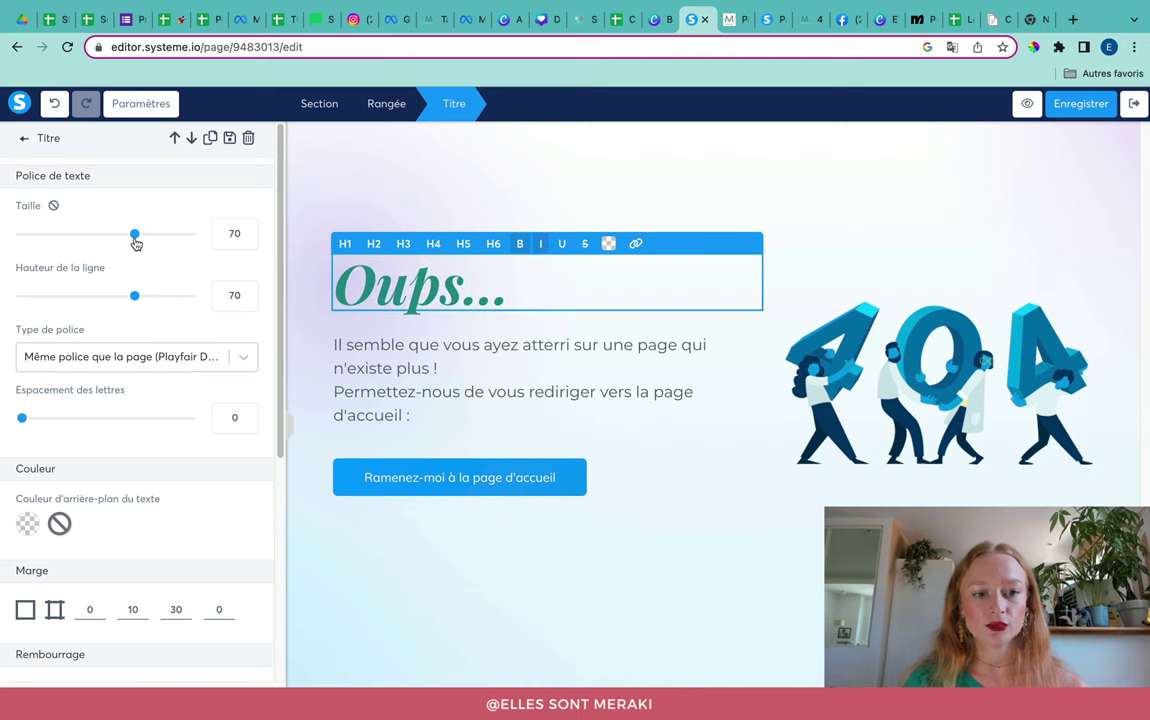
pyautogui.scroll(-1, 145, 475)
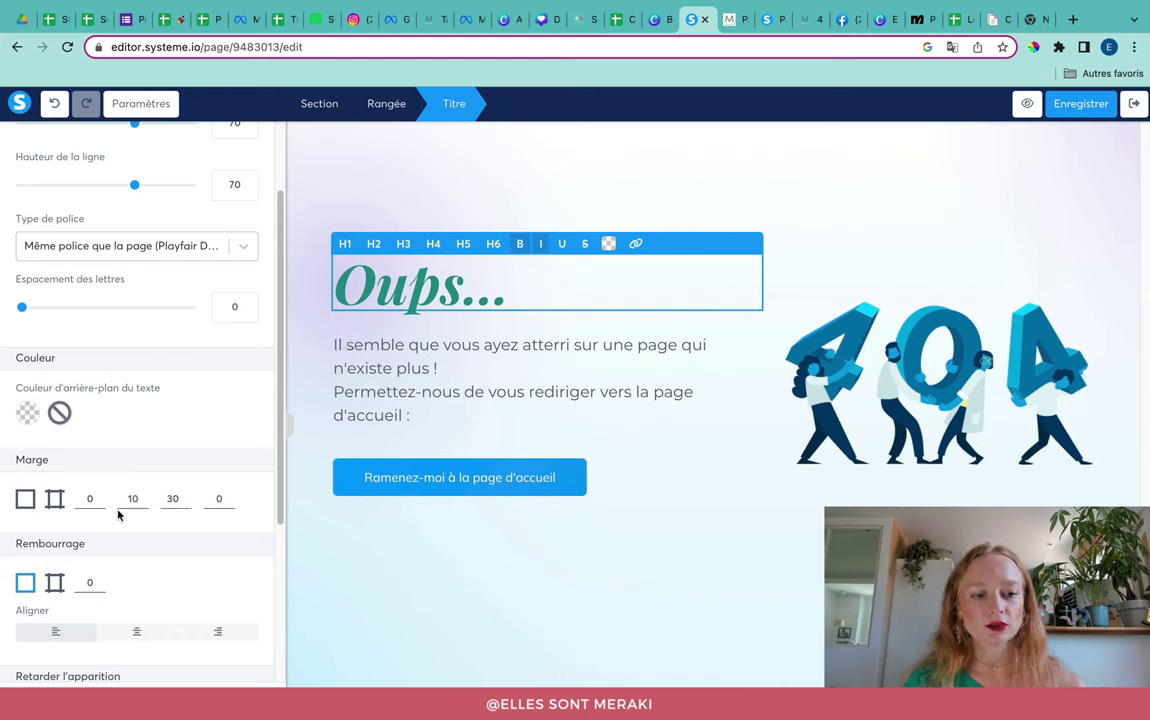
pyautogui.click(185, 504)
pyautogui.click(185, 504)
pyautogui.click(185, 504)
pyautogui.click(185, 504)
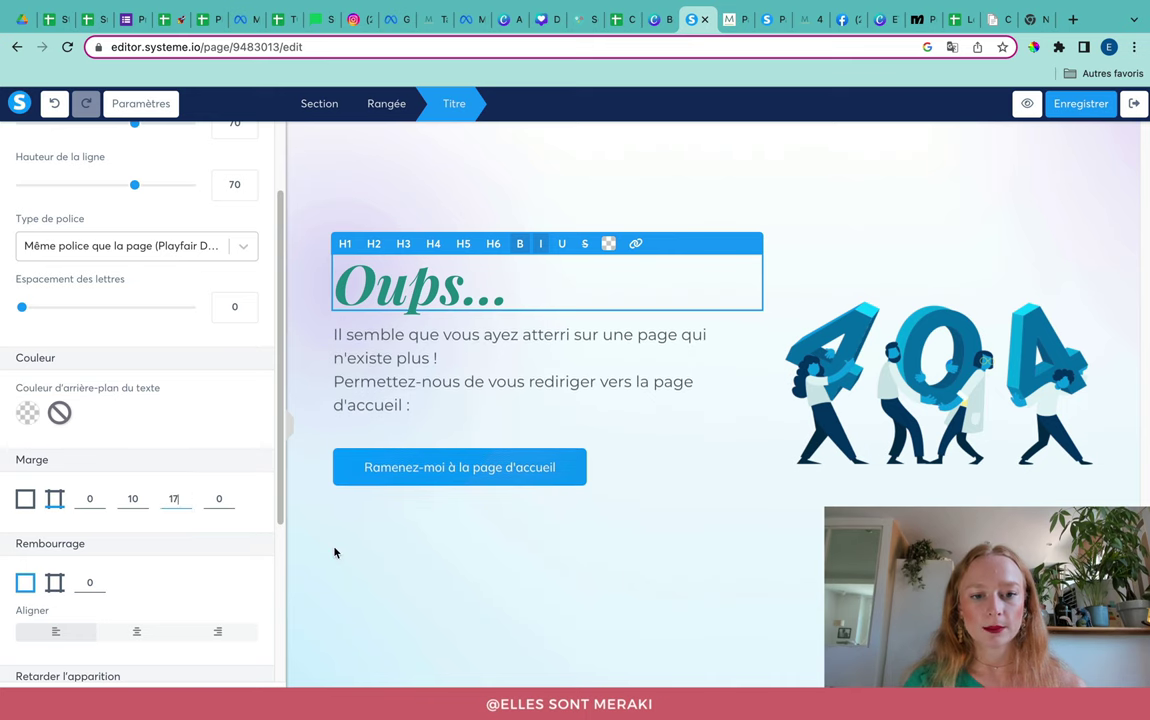
pyautogui.click(440, 566)
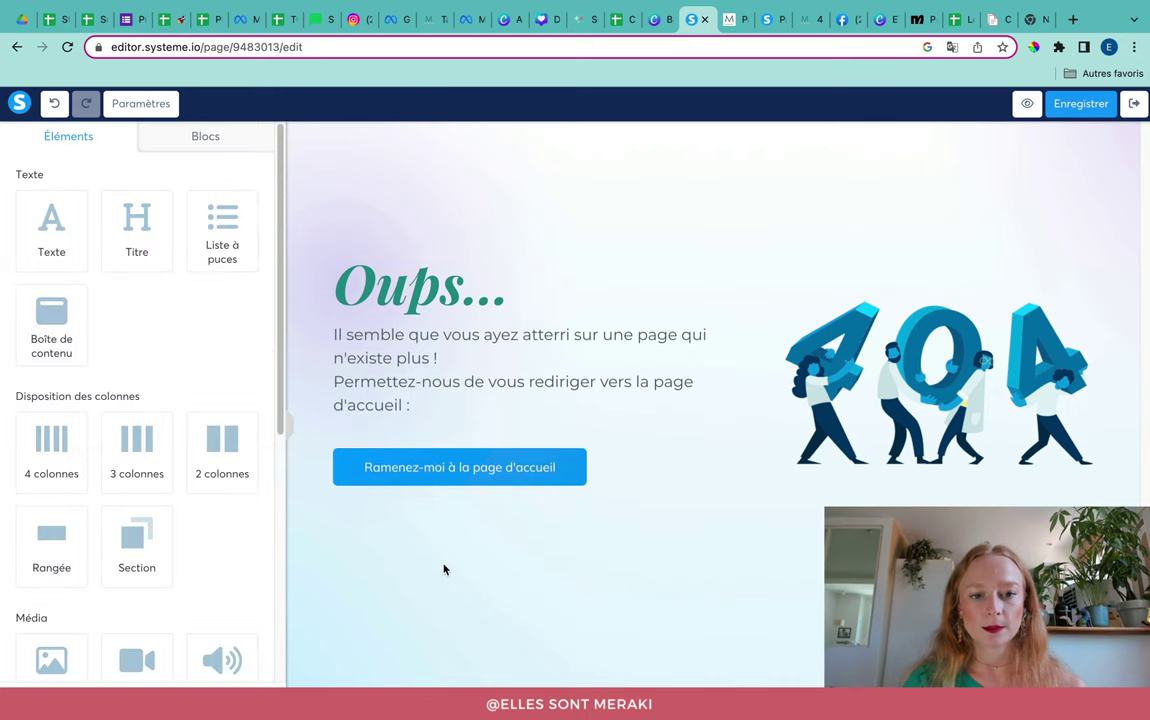
# Step: Replace the two paragraphs with 'Il n'y a rien par ici !' followed by a smiling emoji
pyautogui.tripleClick(430, 365)
pyautogui.keyDown('shift'); pyautogui.click(431, 396); pyautogui.keyUp('shift')
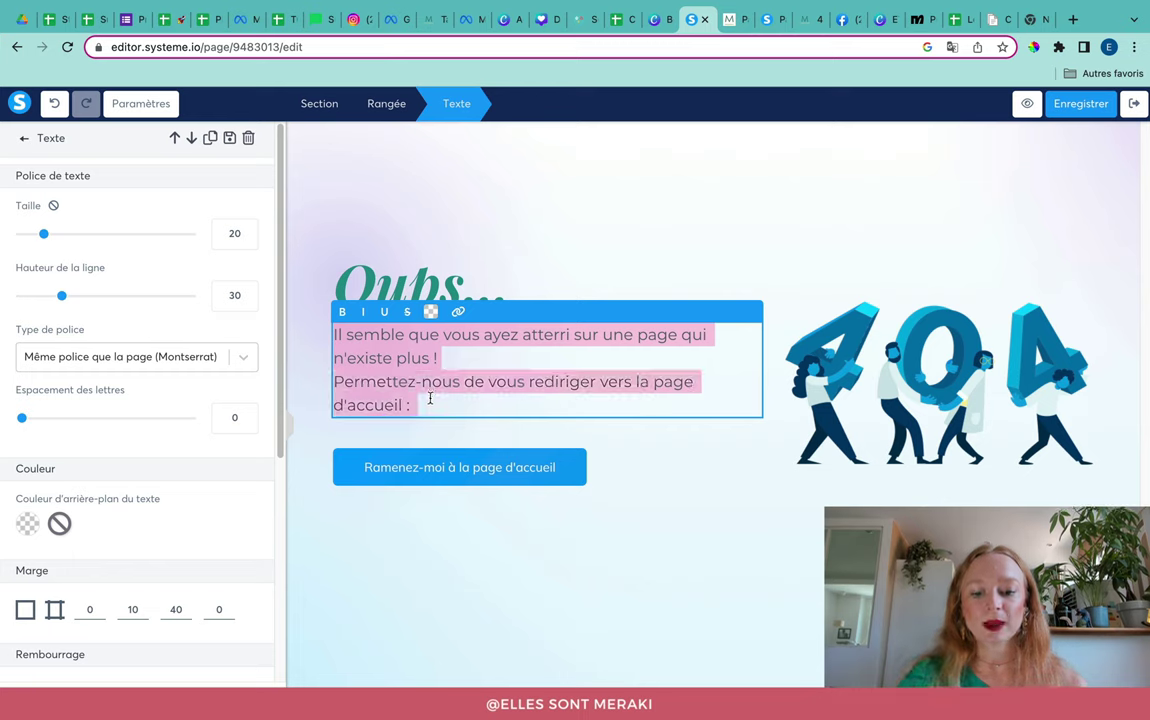
pyautogui.write("IL n'y")
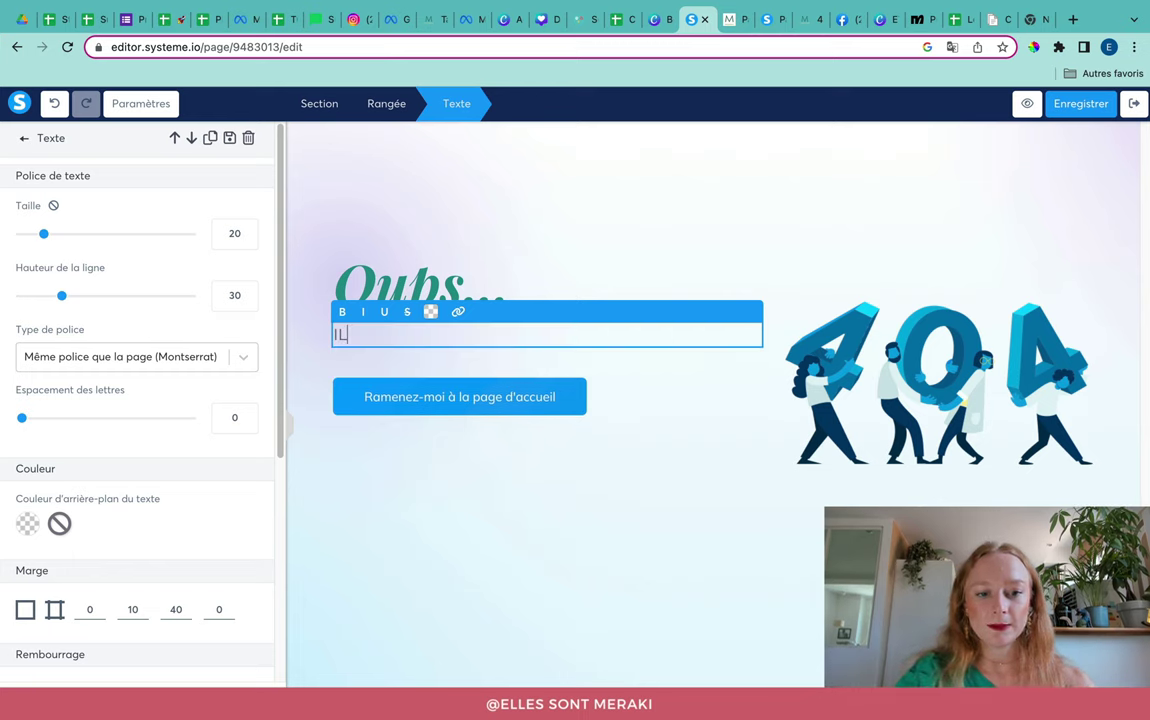
pyautogui.write(" n'y a rien pa")
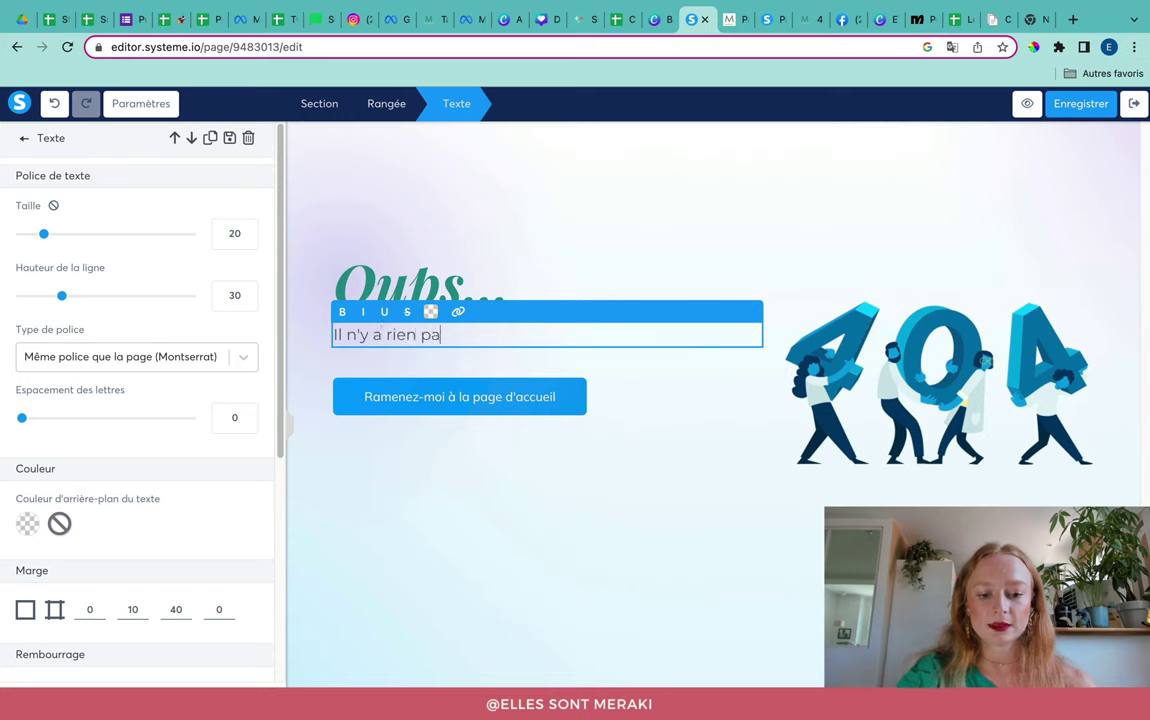
pyautogui.write('r ici !')
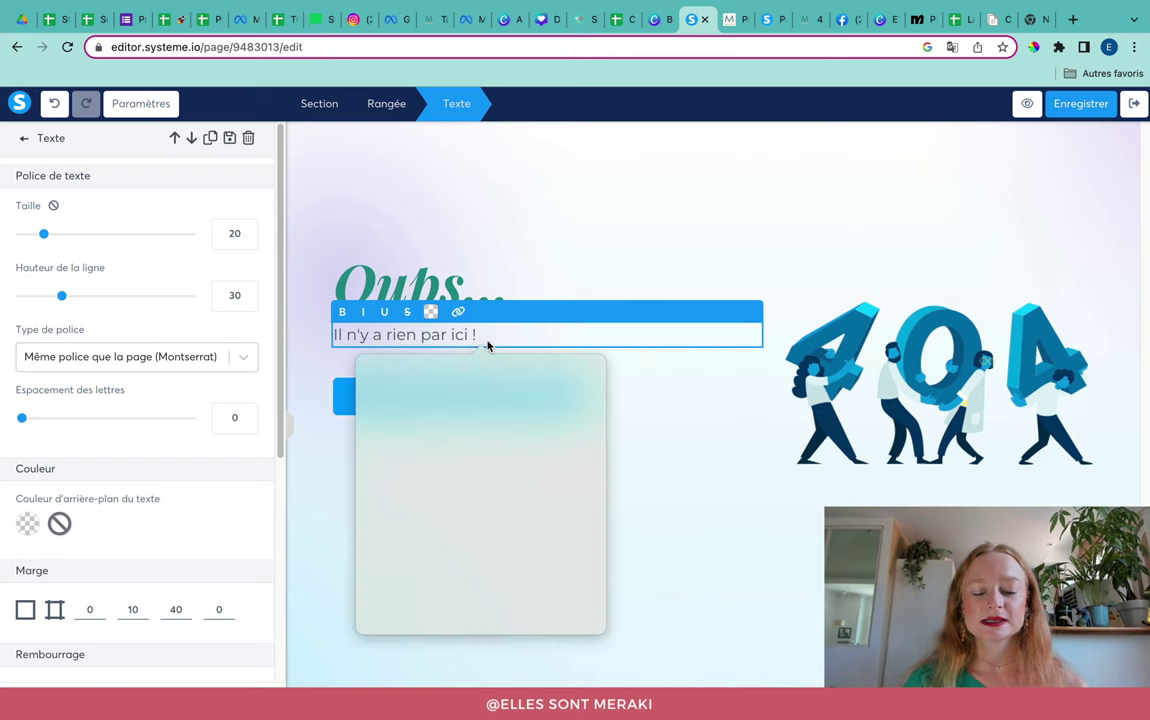
pyautogui.press('ctrl+super+space')
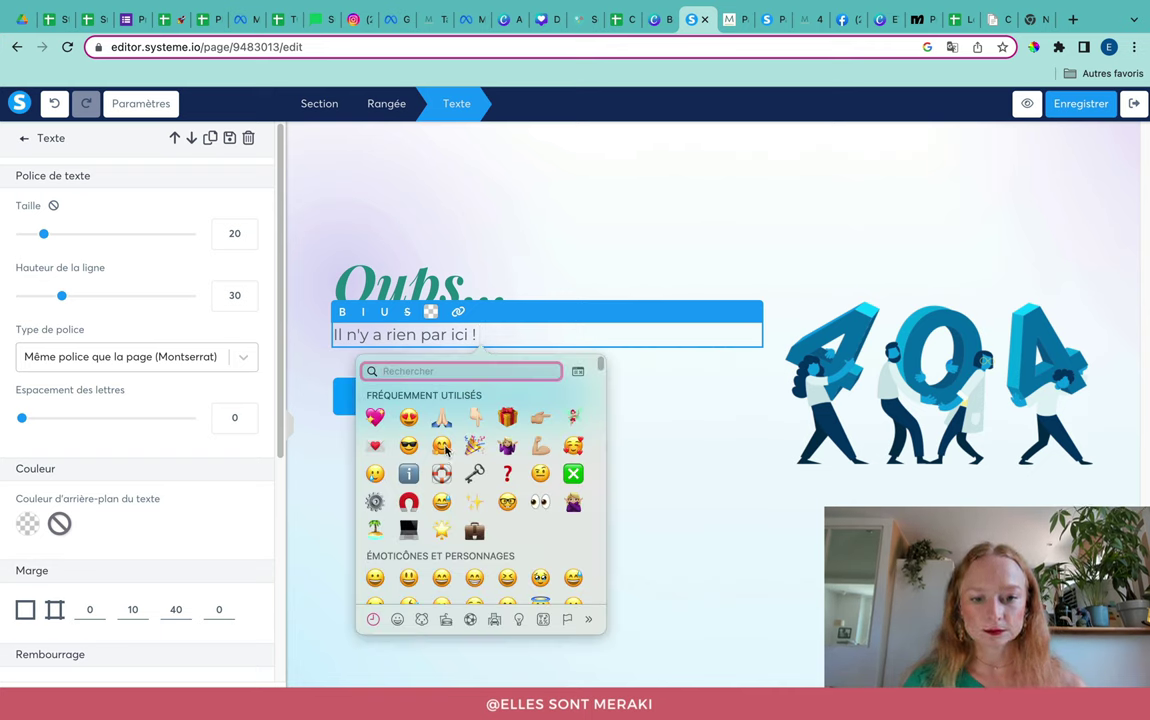
pyautogui.click(446, 450)
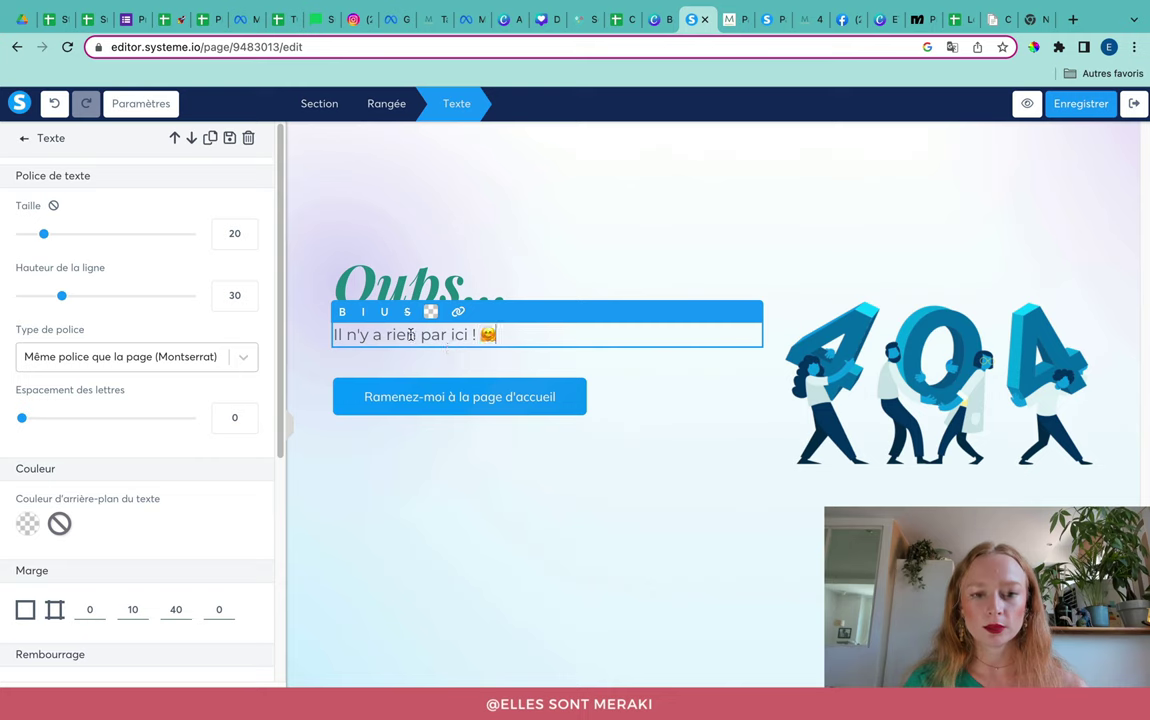
pyautogui.tripleClick(410, 336)
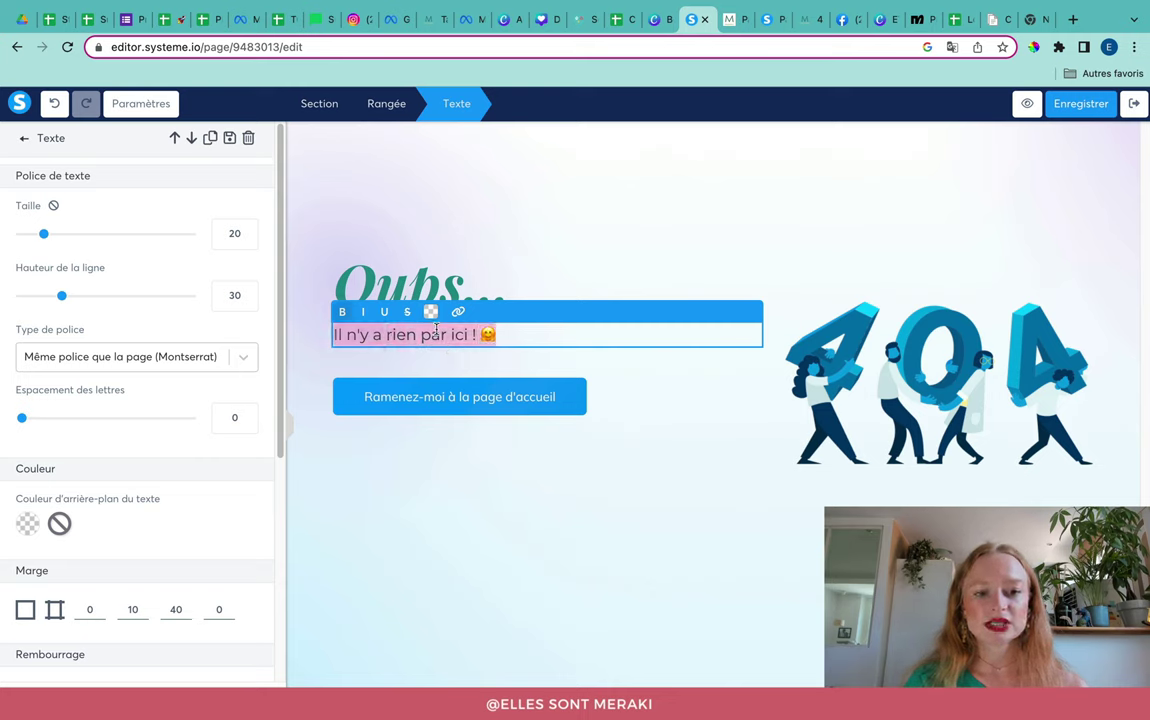
# Step: Set the subtitle font to the Google font Montserrat, Semi-bold 600
pyautogui.click(243, 367)
pyautogui.click(154, 449)
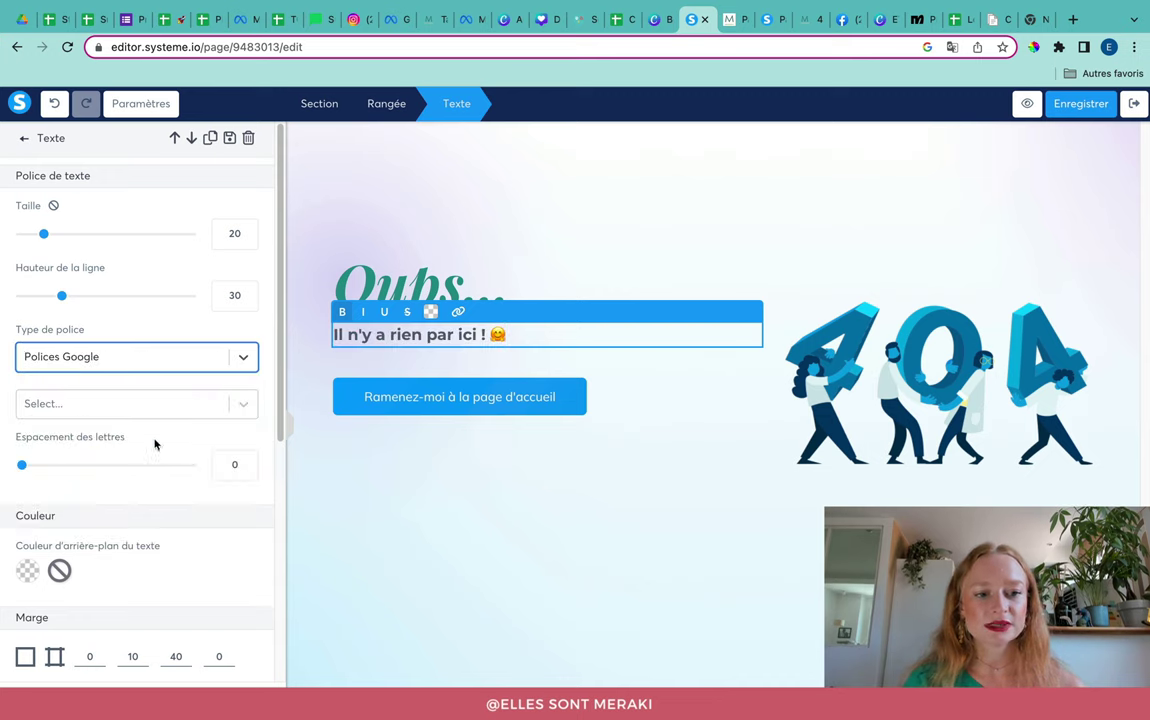
pyautogui.click(243, 404)
pyautogui.write('mon')
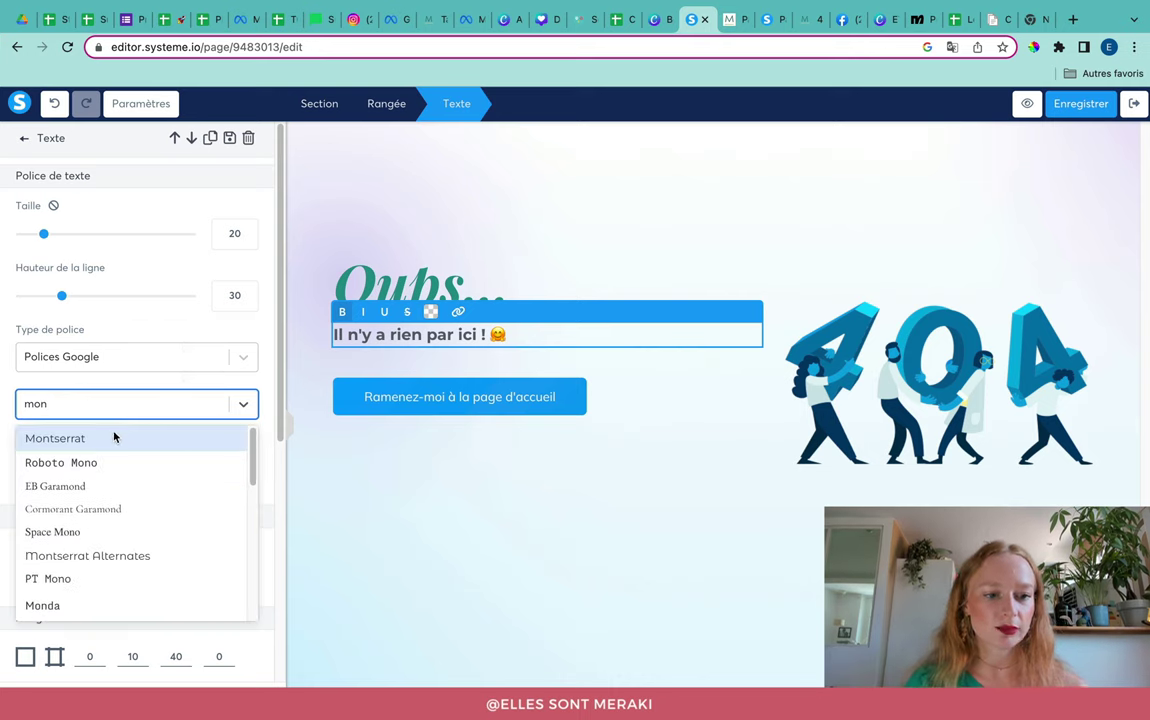
pyautogui.click(113, 437)
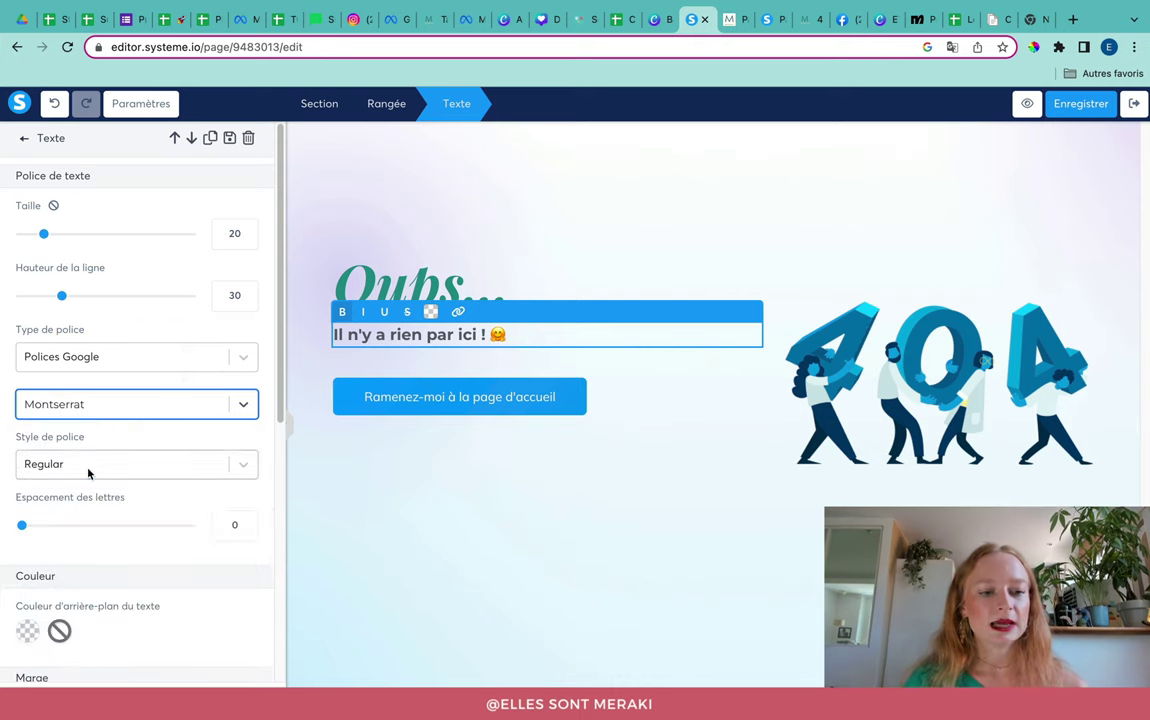
pyautogui.click(90, 466)
pyautogui.scroll(-3, 133, 619)
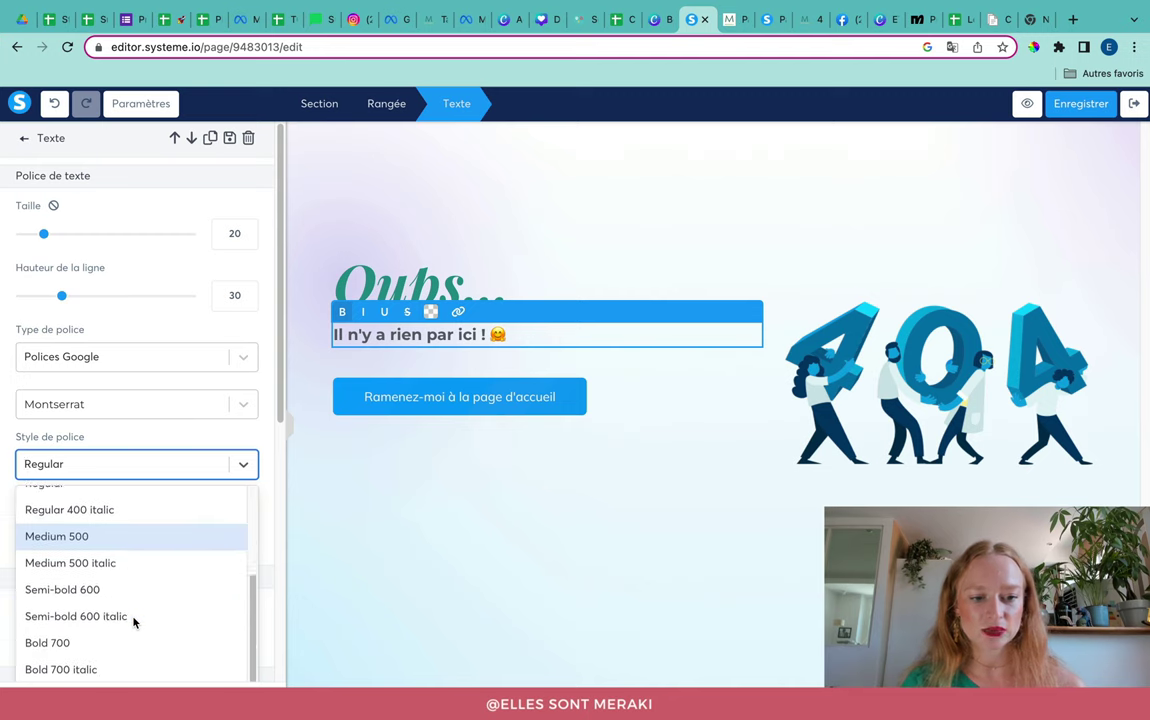
pyautogui.click(64, 576)
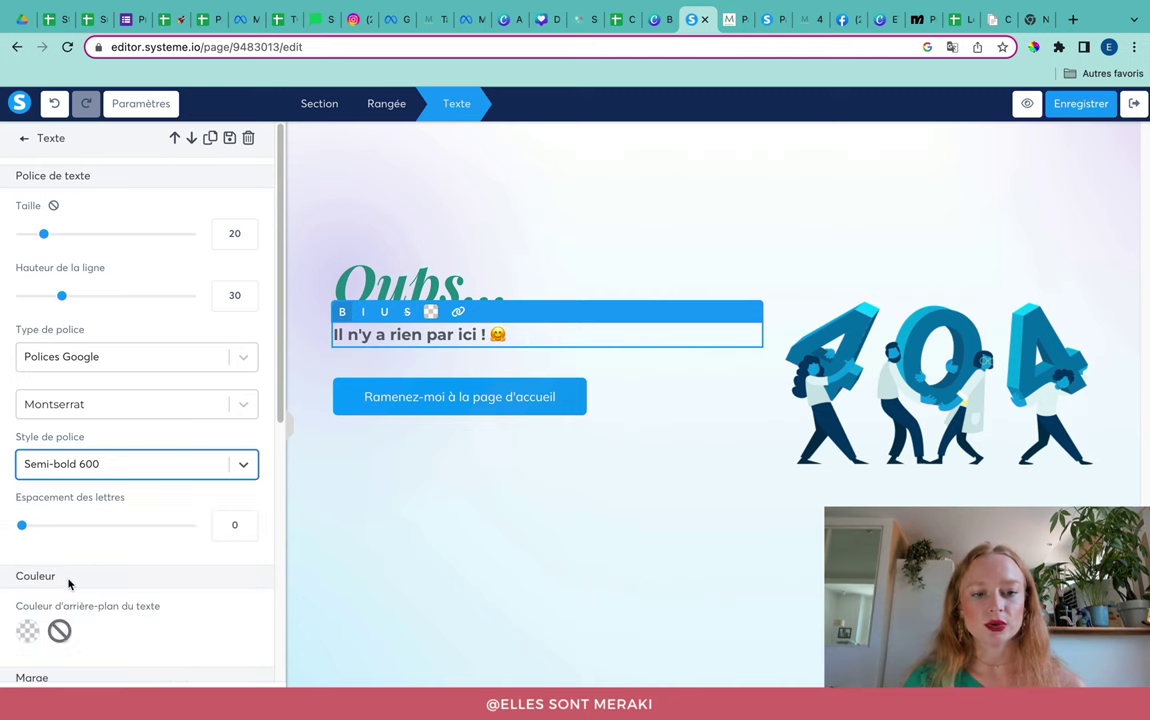
# Step: Colour the 'Il n'y a rien par ici !' subtitle with the saved green swatch
pyautogui.tripleClick(483, 334)
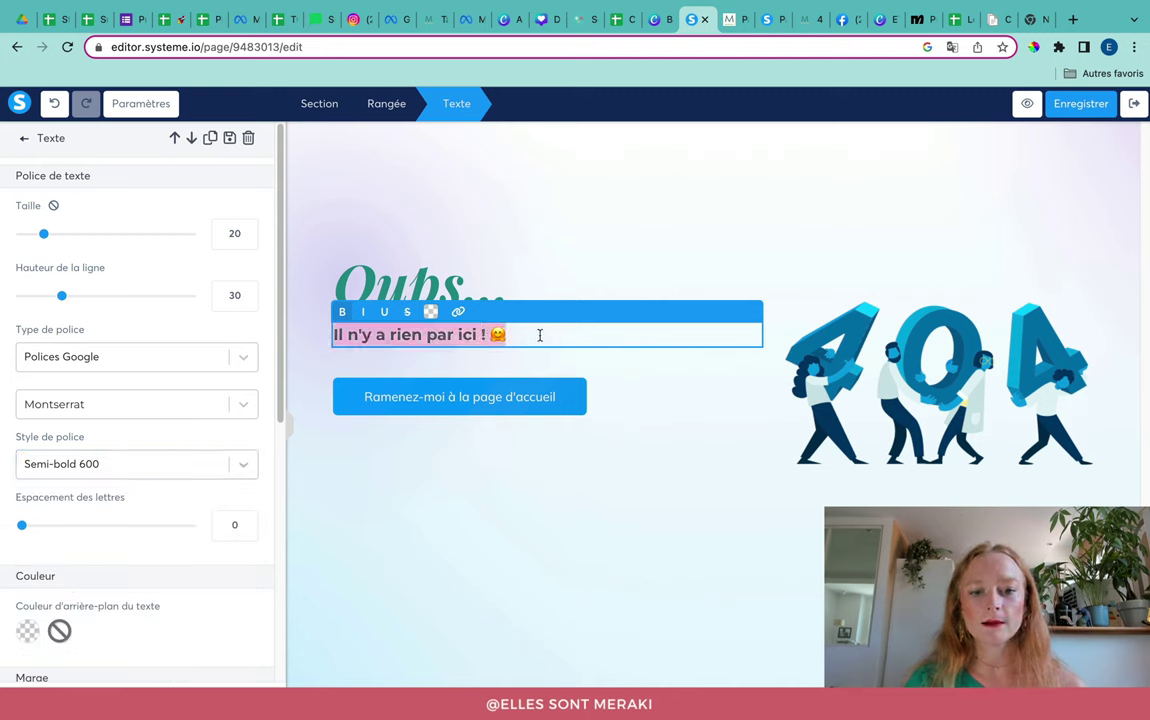
pyautogui.click(433, 323)
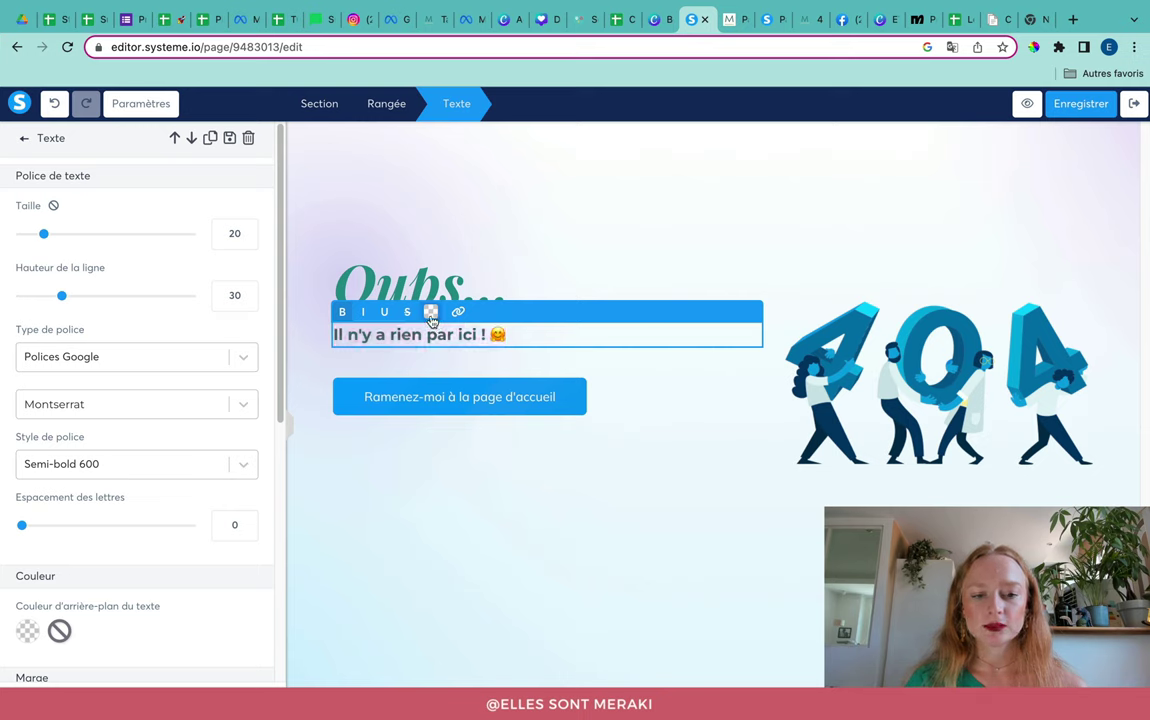
pyautogui.click(432, 316)
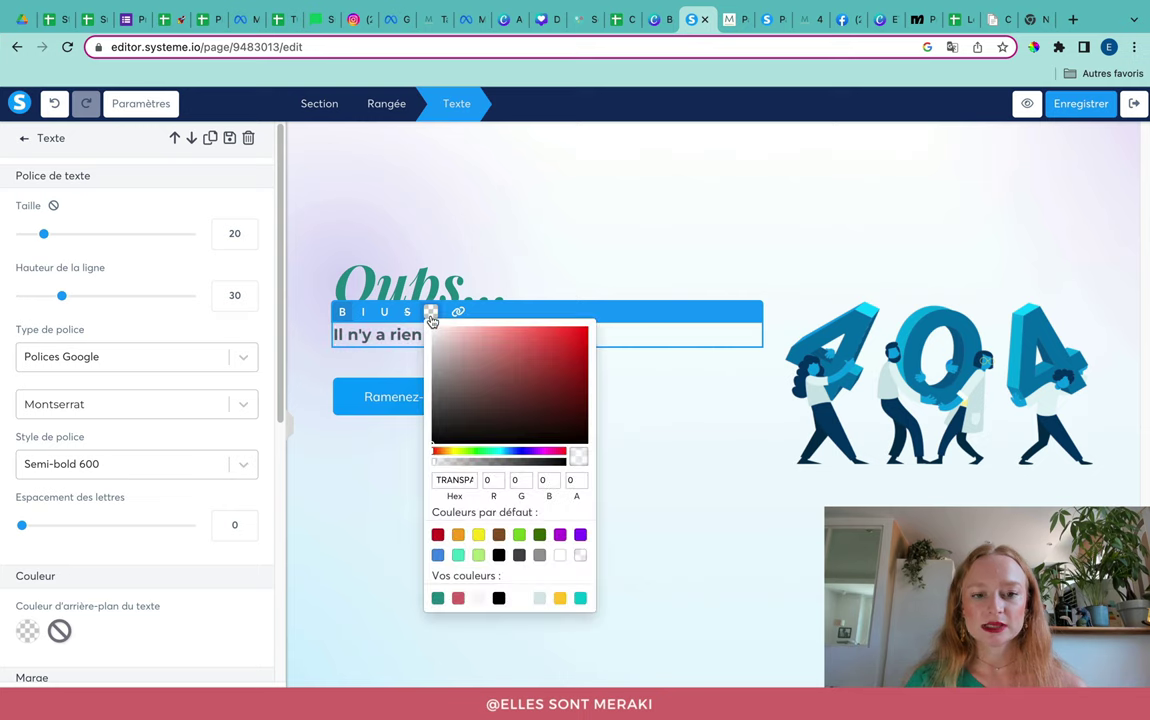
pyautogui.click(438, 598)
pyautogui.click(363, 521)
pyautogui.click(363, 522)
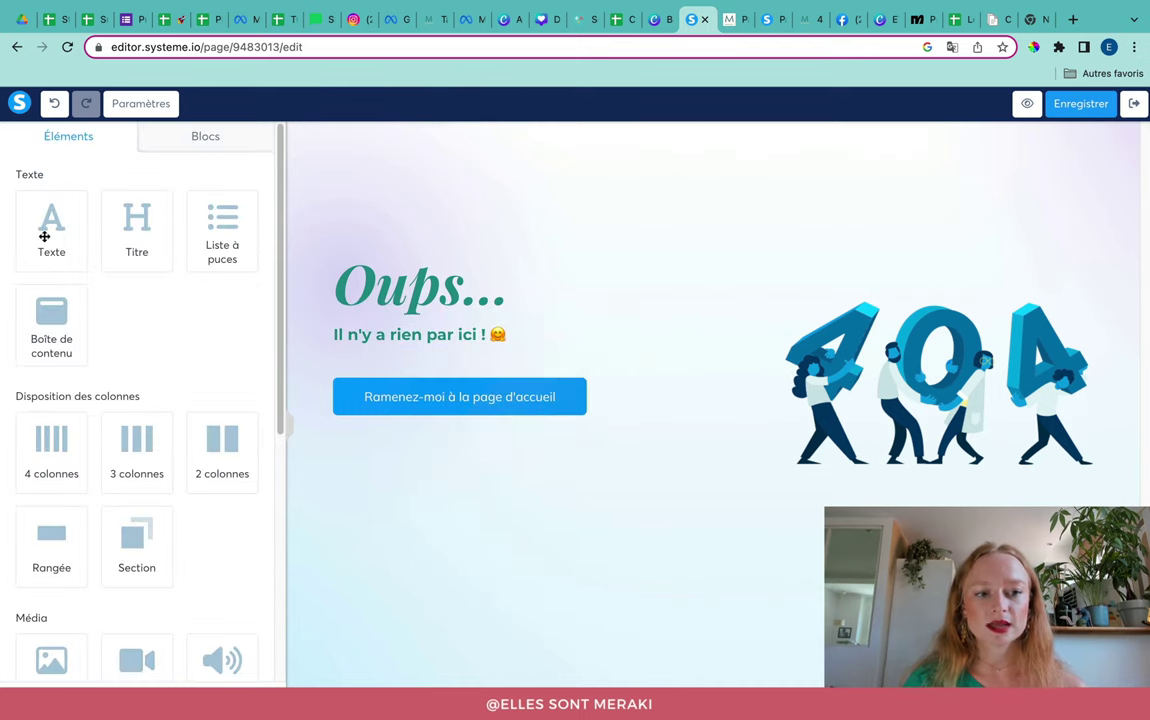
# Step: Add a Texte block below the subtitle and left-align it
pyautogui.moveTo(44, 236); pyautogui.dragTo(383, 341)
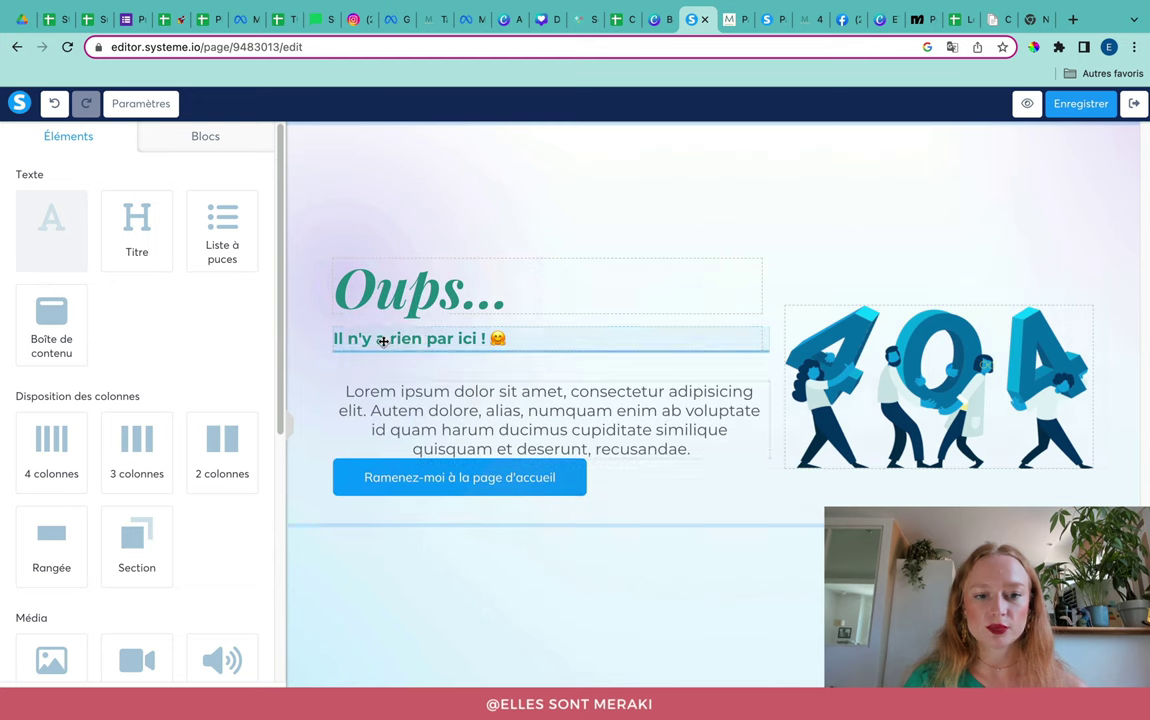
pyautogui.click(385, 397)
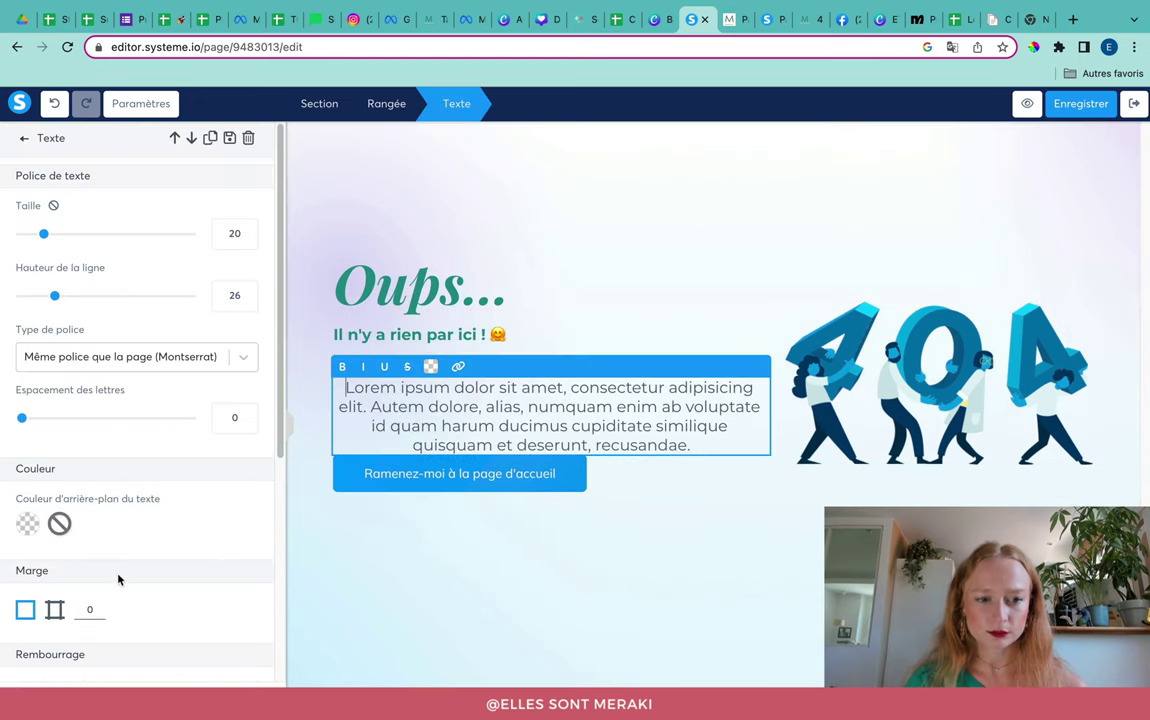
pyautogui.scroll(-5, 118, 578)
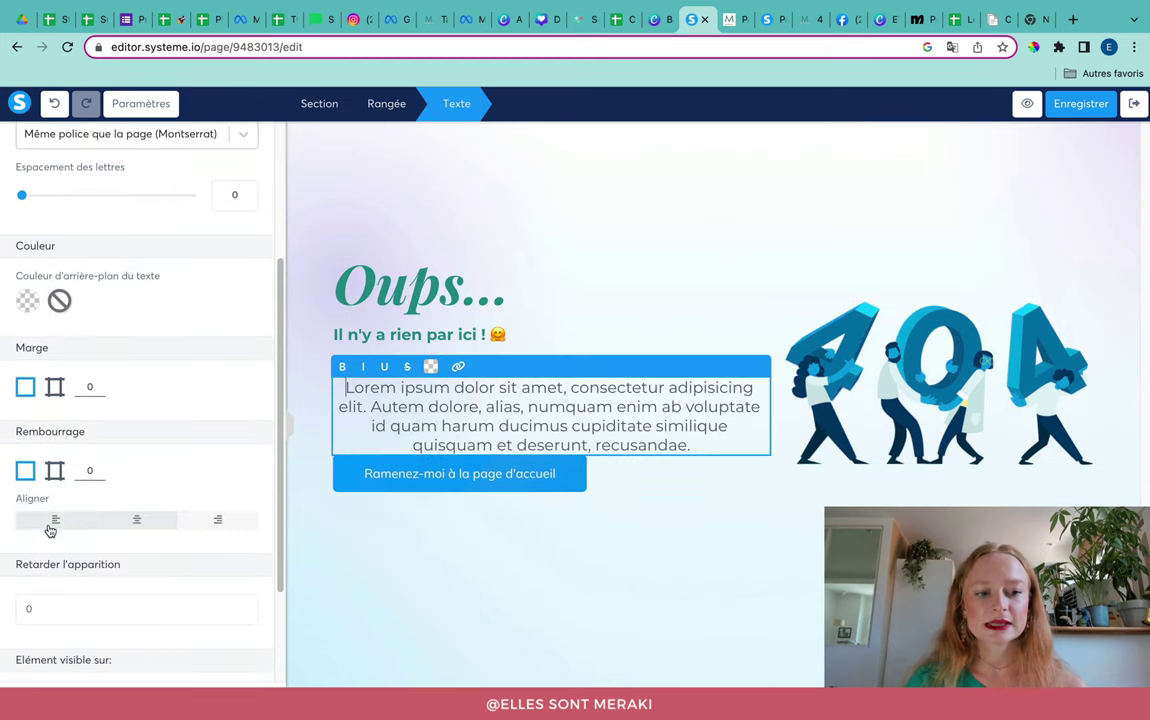
pyautogui.click(56, 528)
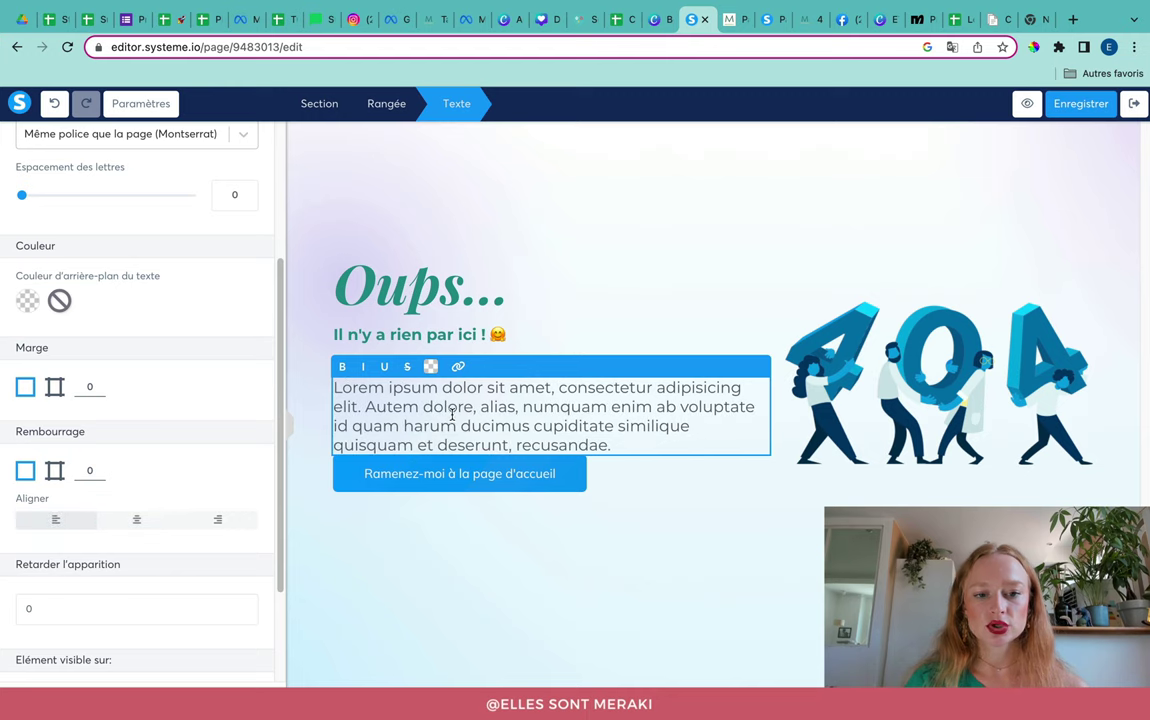
# Step: Replace the Lorem ipsum with the French help message copied from the live 404 page
pyautogui.tripleClick(452, 413)
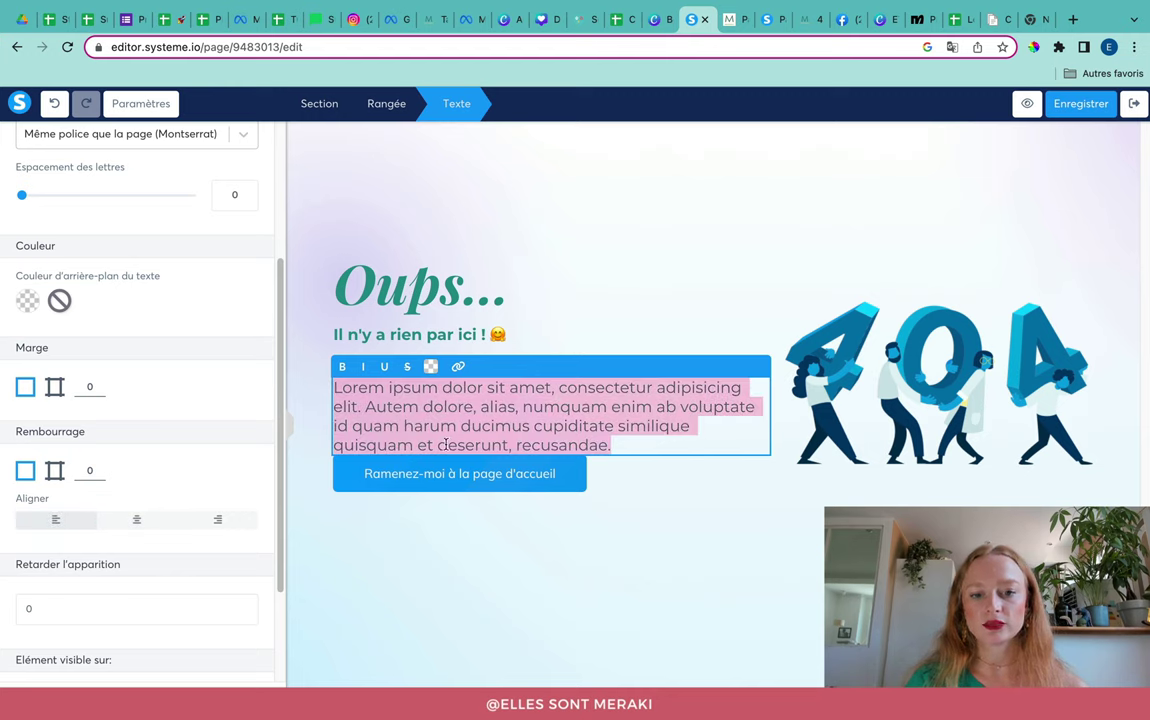
pyautogui.click(728, 20)
pyautogui.moveTo(608, 324); pyautogui.dragTo(150, 284)
pyautogui.press('super+c')
pyautogui.click(700, 19)
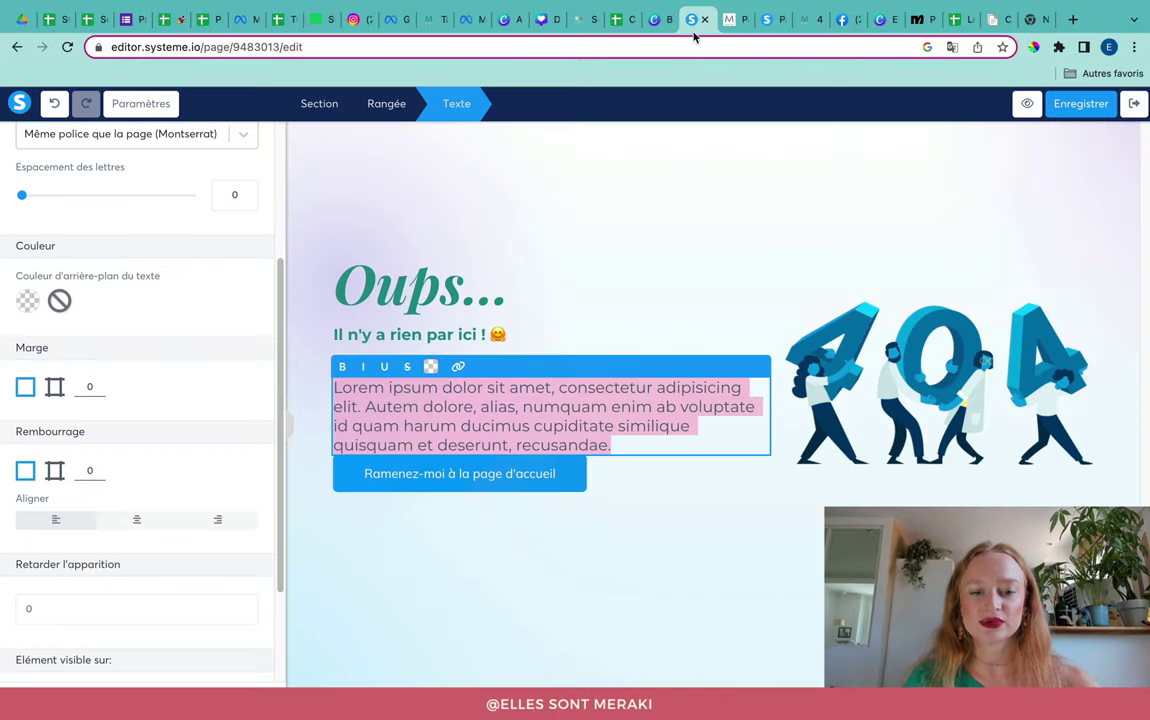
pyautogui.press('super+v')
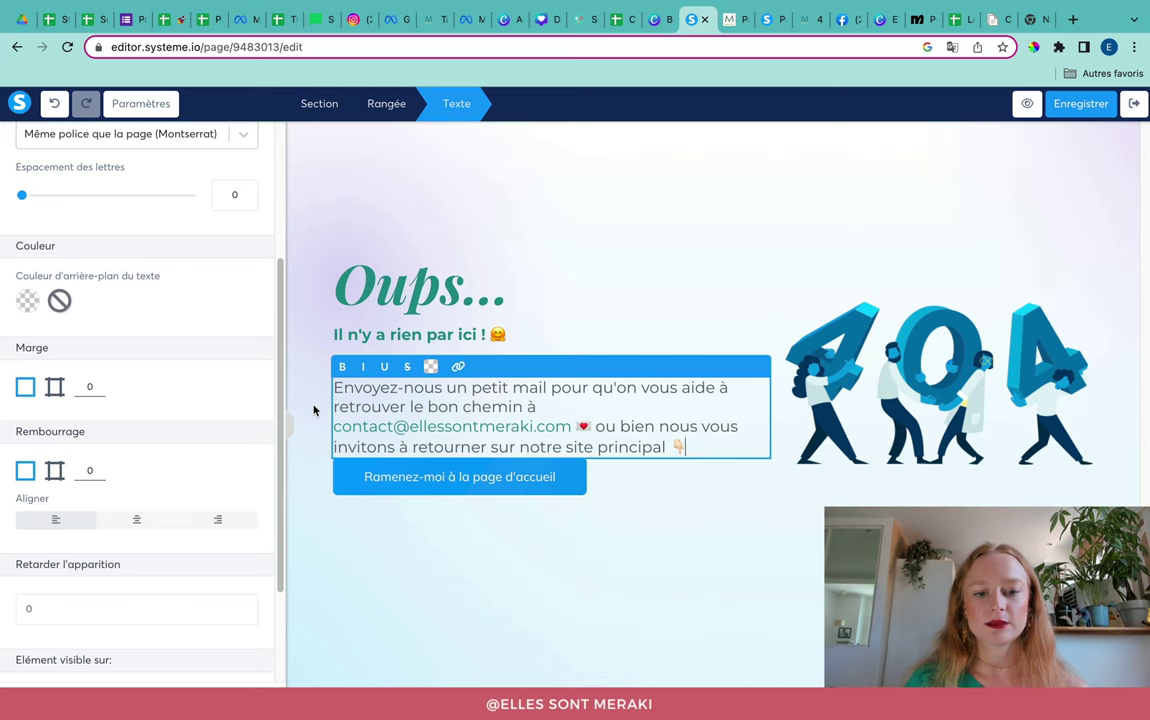
pyautogui.click(313, 410)
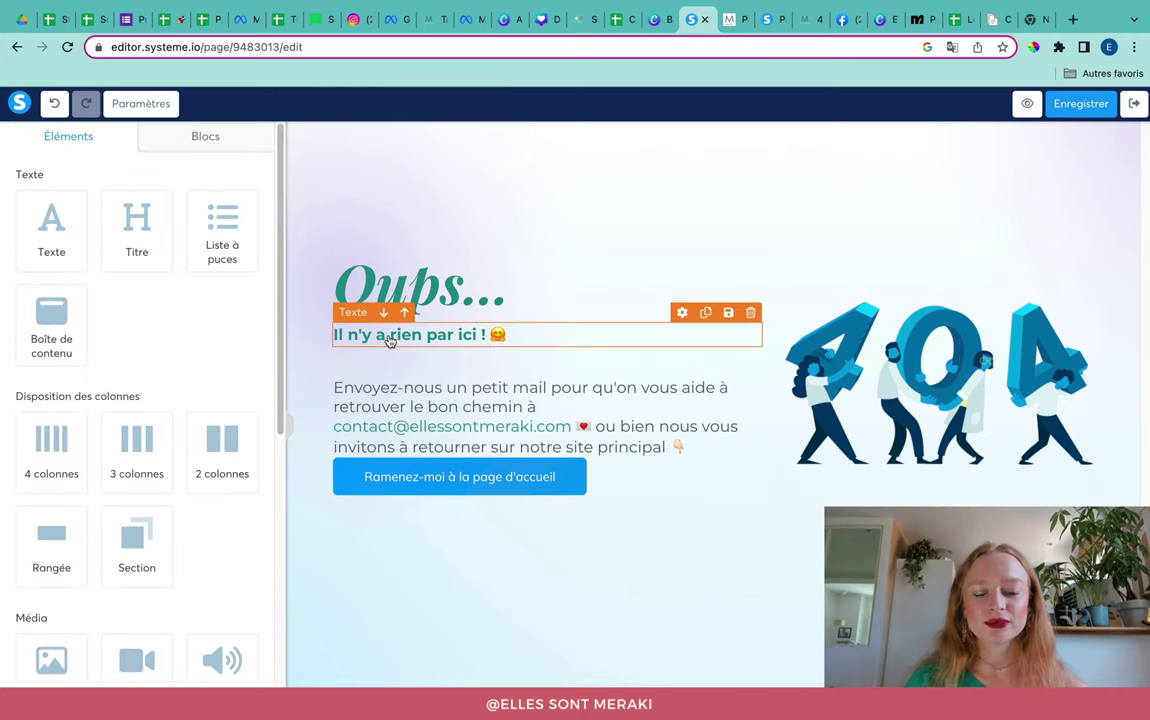
# Step: Change the subtitle's margin value to 40 to pull the paragraph closer
pyautogui.tripleClick(479, 345)
pyautogui.scroll(-5, 172, 480)
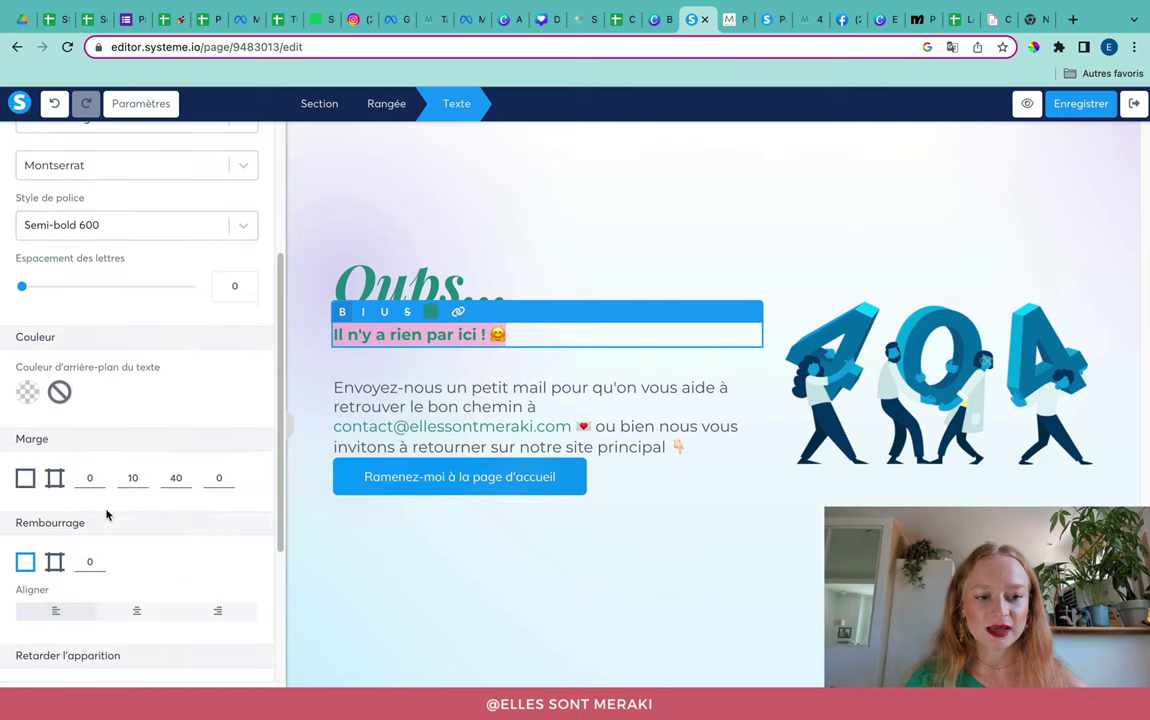
pyautogui.click(172, 477)
pyautogui.press('BackSpace')
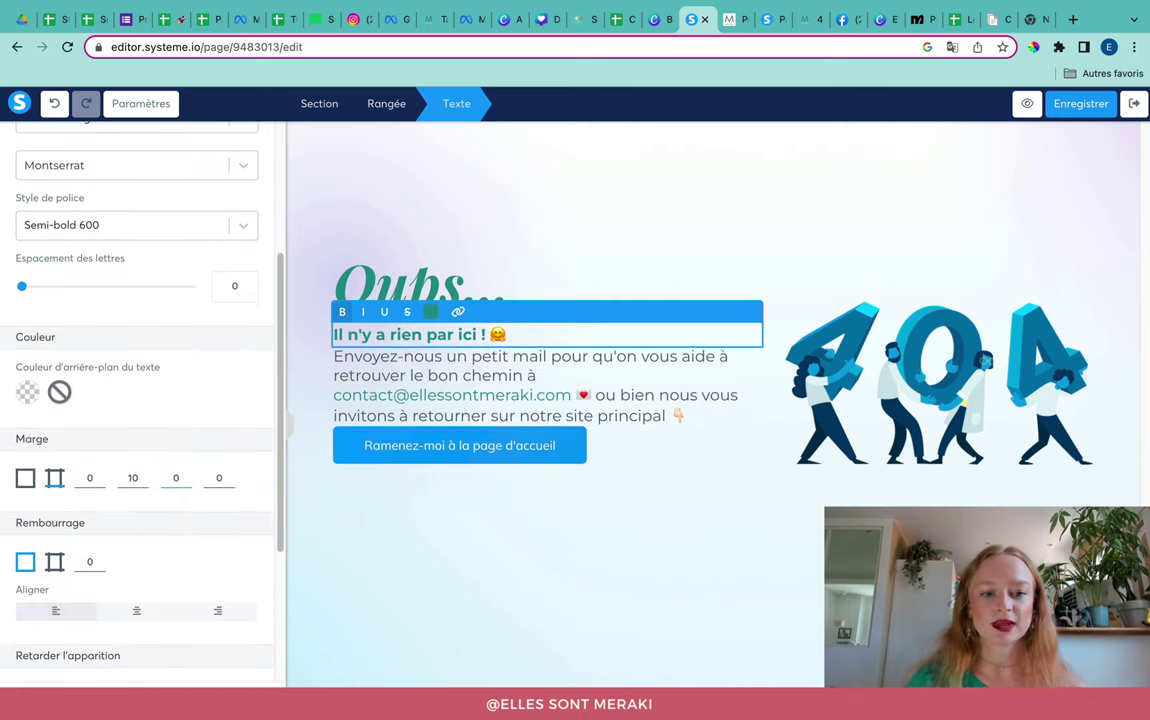
pyautogui.write('4')
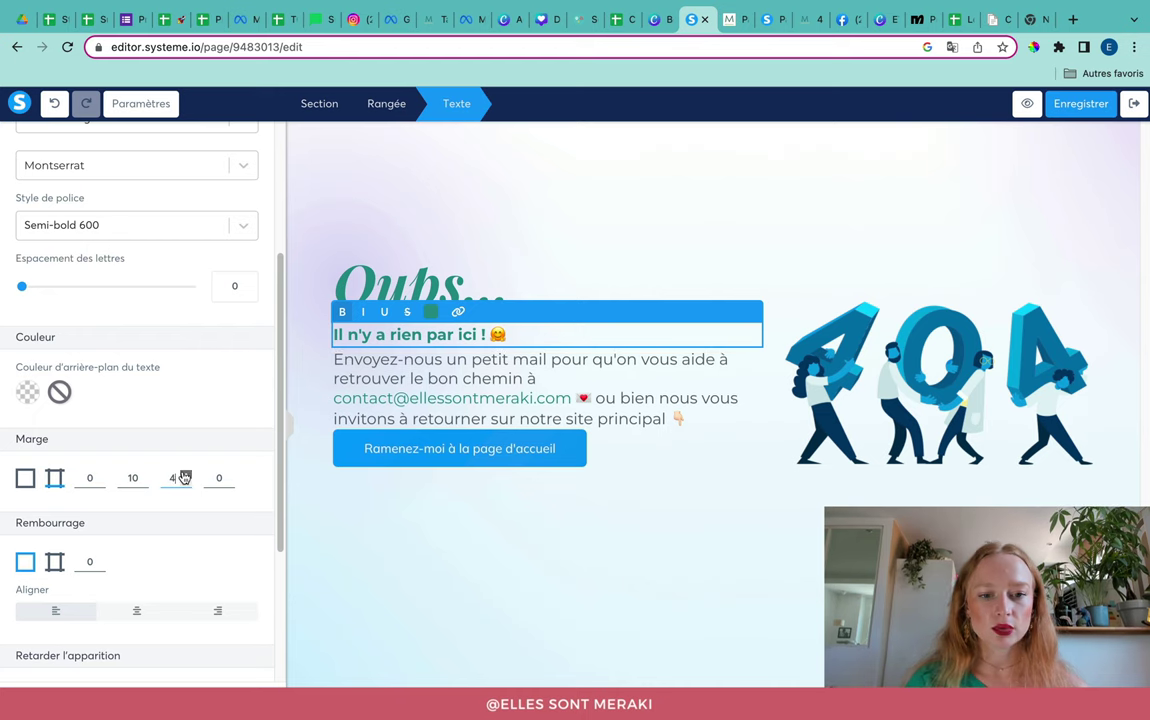
pyautogui.write('0')
pyautogui.click(392, 522)
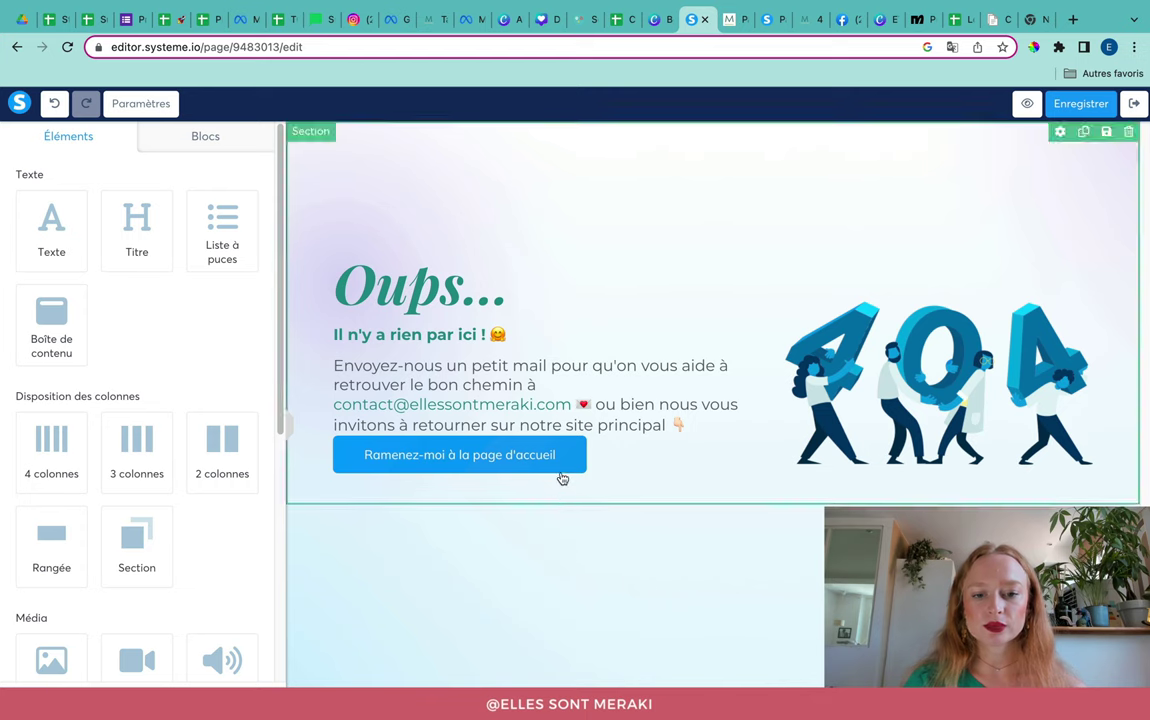
# Step: Set the paragraph's bottom margin to 16 to space it from the button
pyautogui.click(650, 428)
pyautogui.click(55, 600)
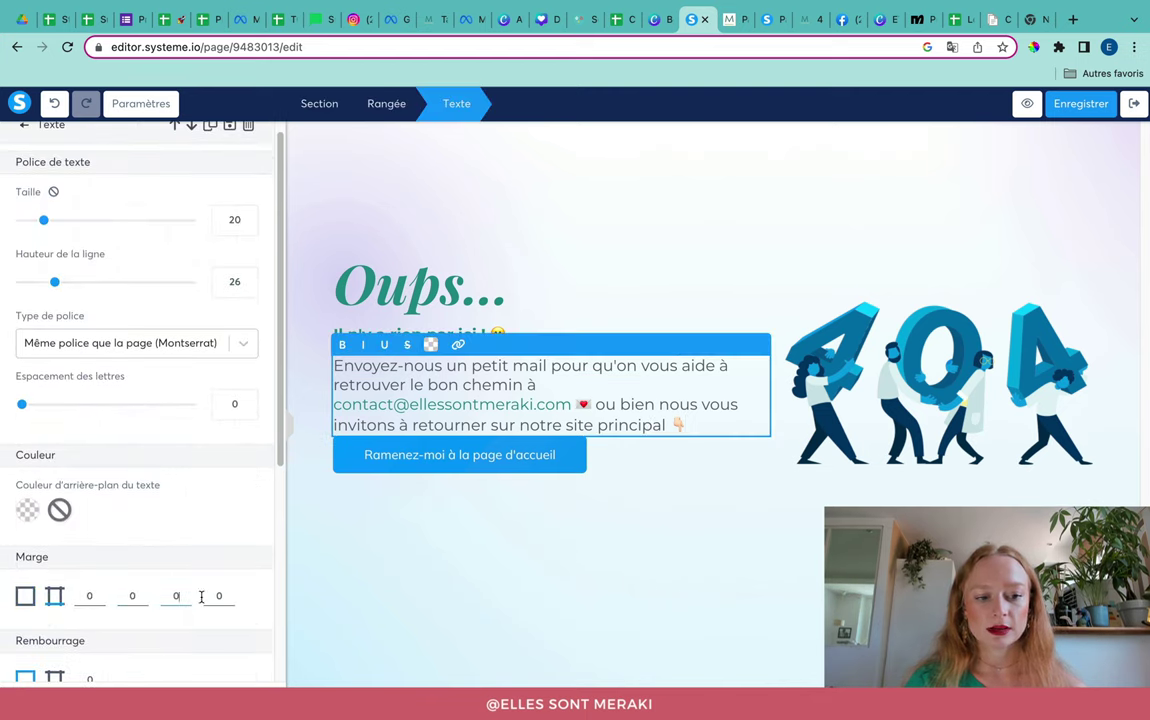
pyautogui.click(185, 594)
pyautogui.click(185, 593)
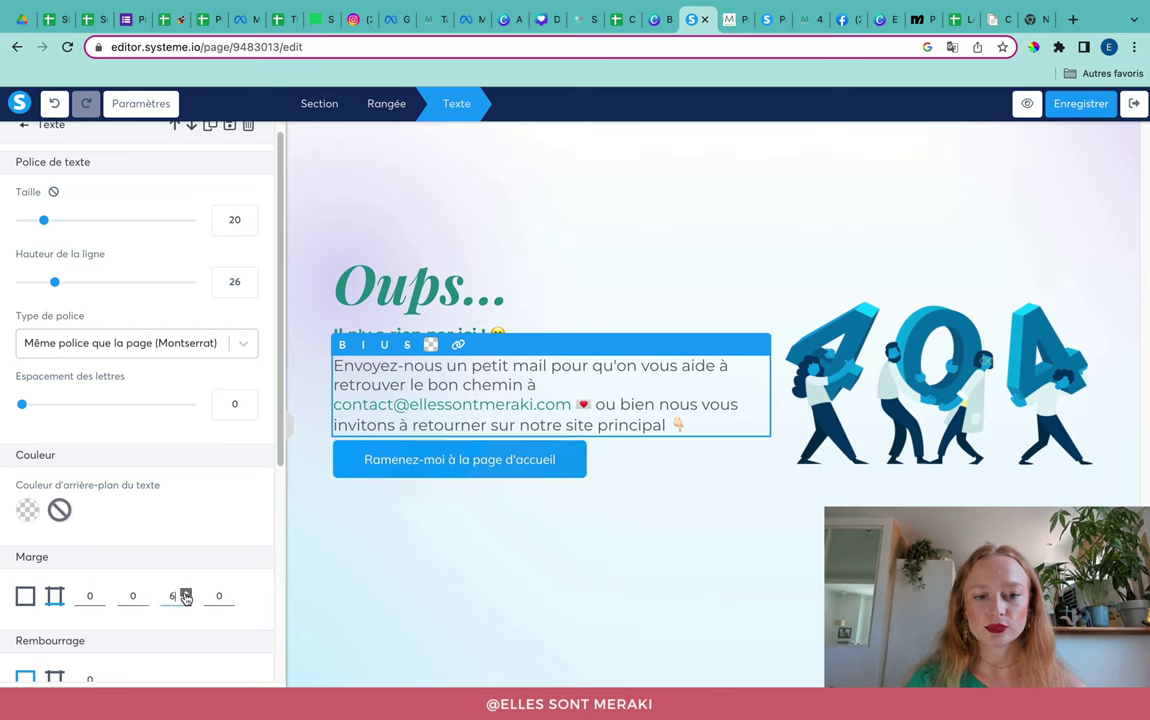
pyautogui.click(666, 560)
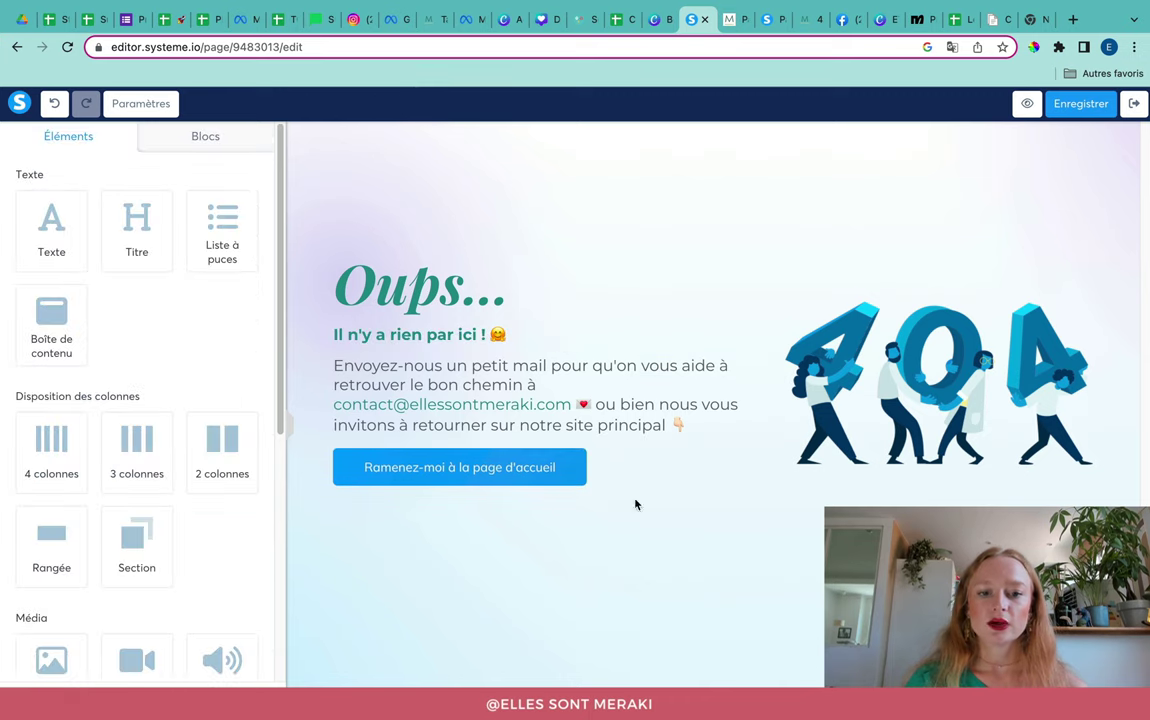
# Step: Test the live 404 page's e-mail link, which opens a Mail draft
pyautogui.click(733, 16)
pyautogui.click(571, 318)
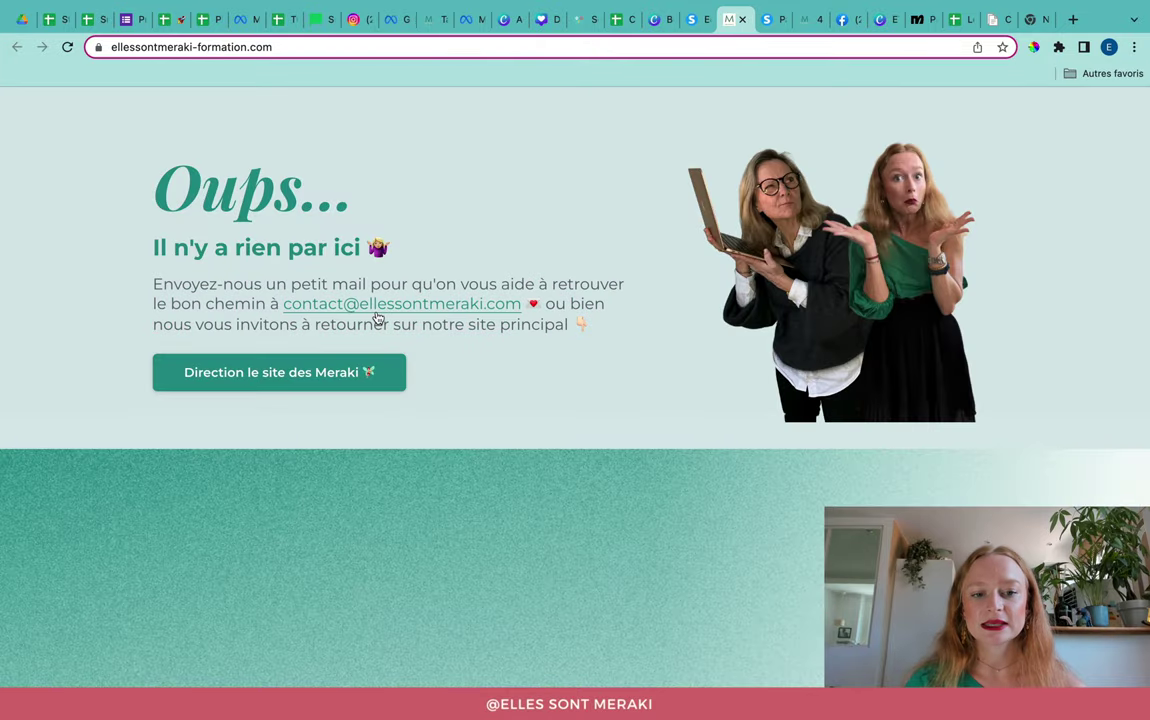
pyautogui.click(336, 315)
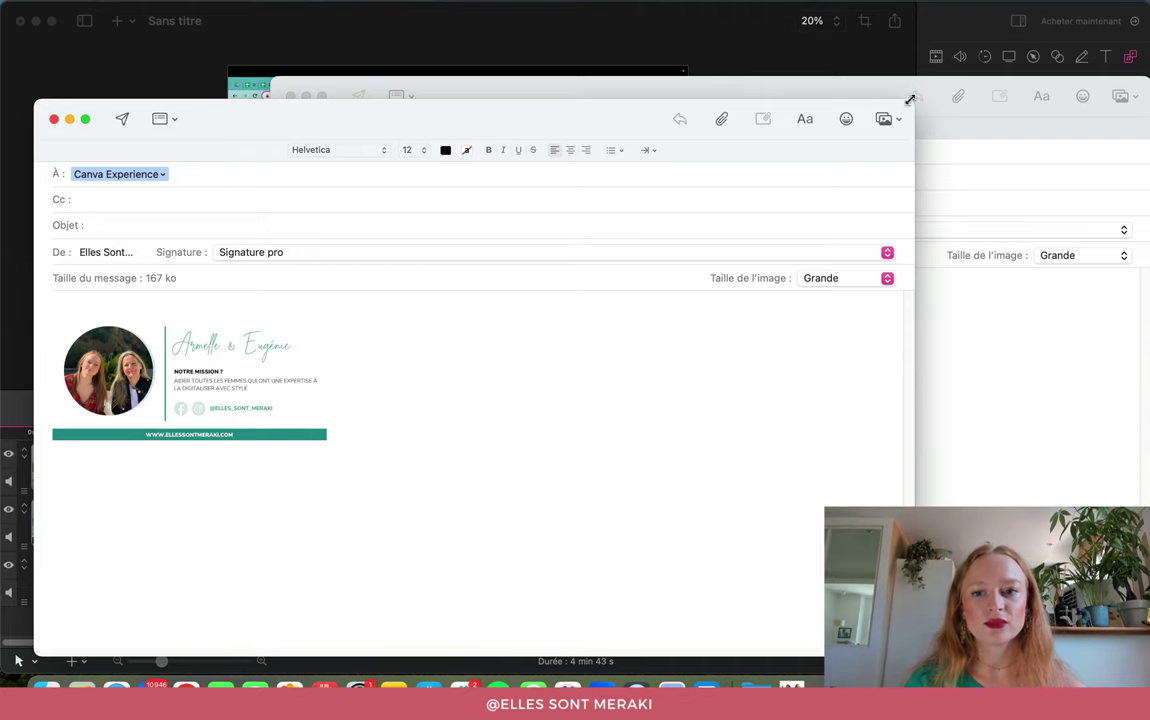
pyautogui.doubleClick(825, 100)
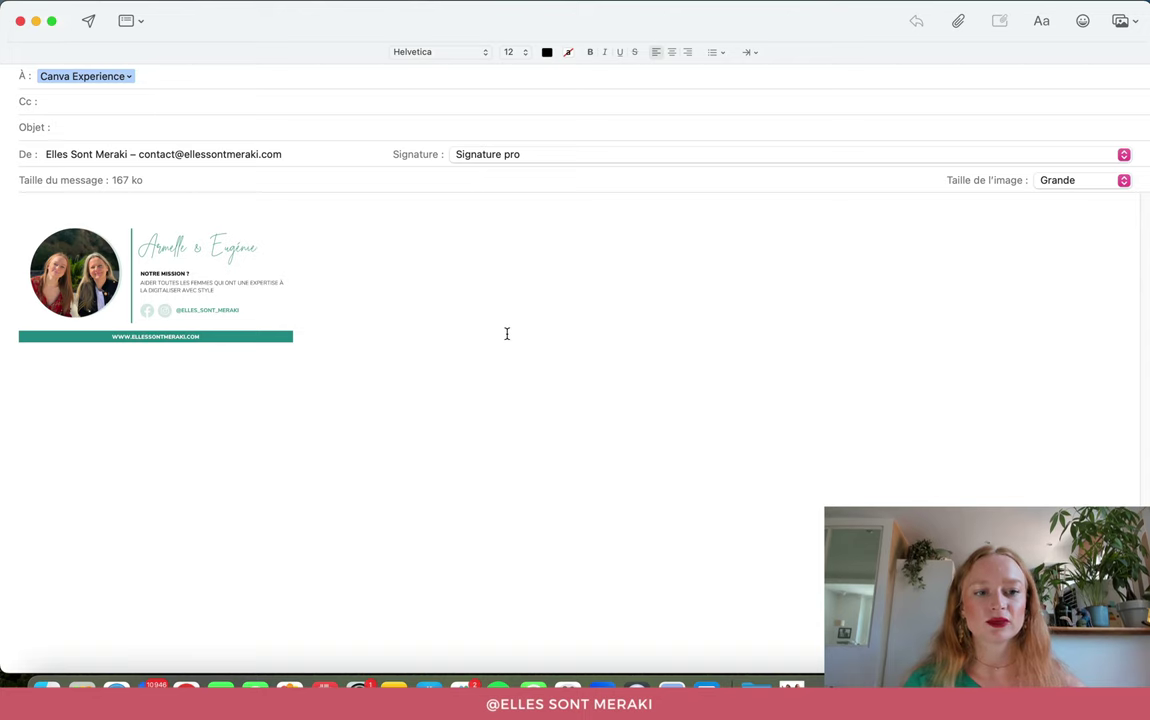
pyautogui.hotkey('ctrl', 'Right')
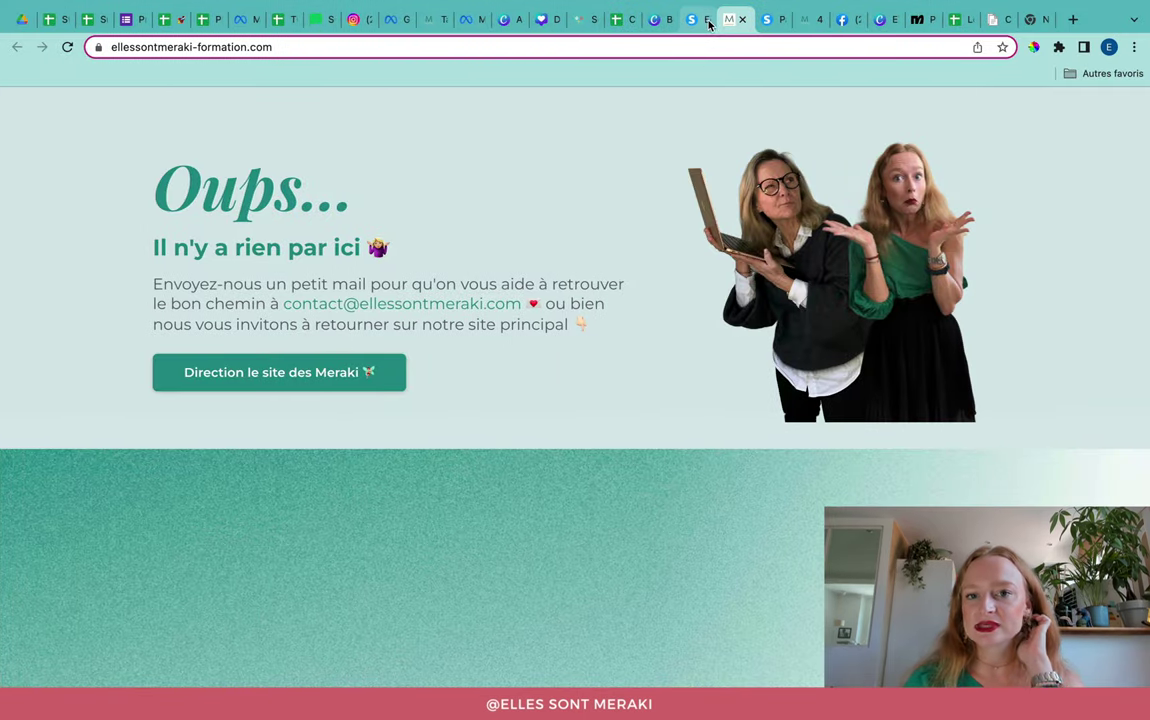
# Step: Remove the existing link from the paragraph's e-mail address and select the address text
pyautogui.click(705, 20)
pyautogui.click(620, 406)
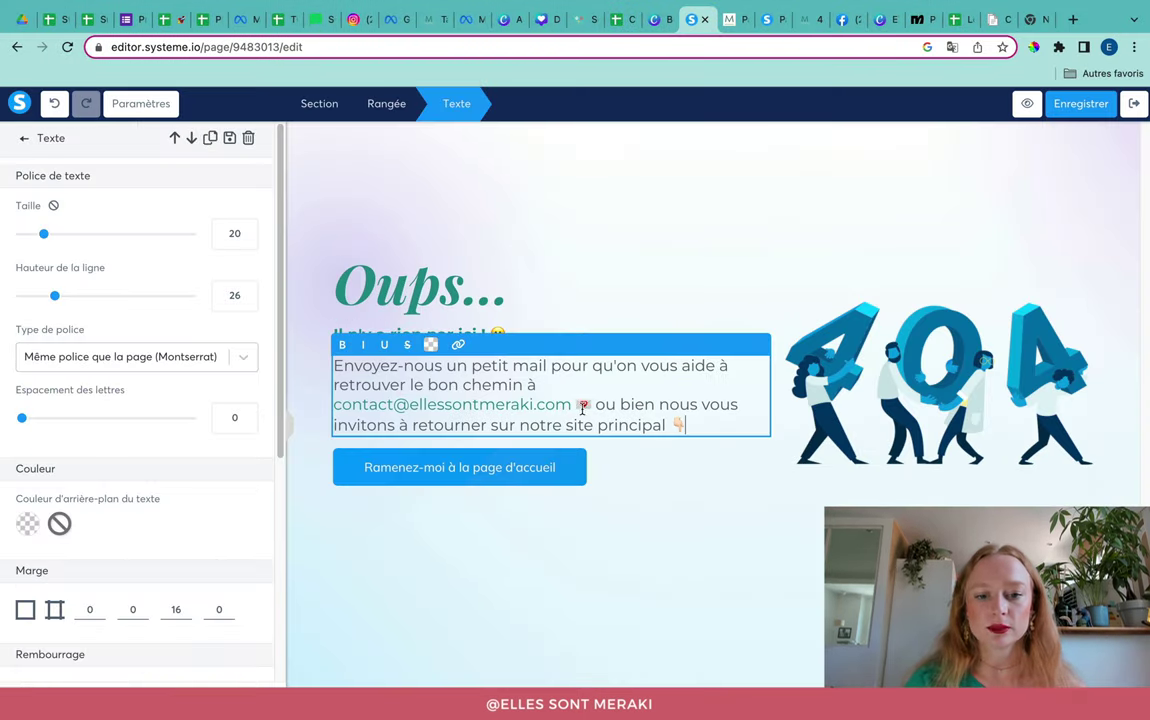
pyautogui.click(565, 408)
pyautogui.click(613, 341)
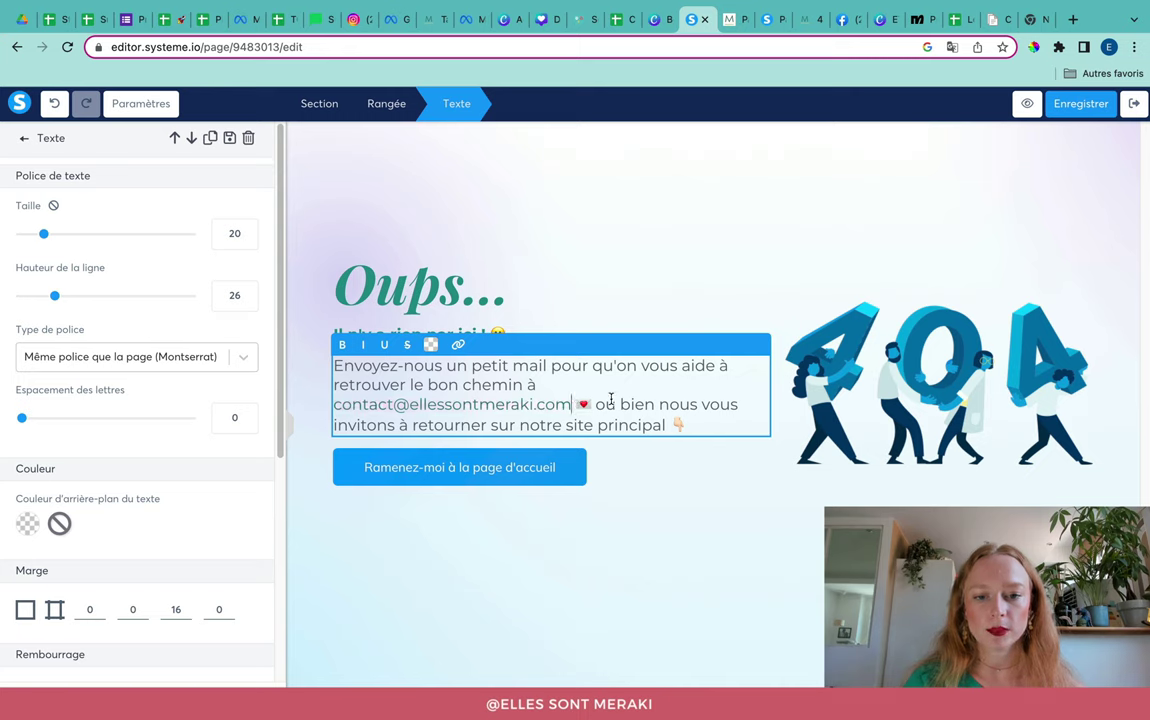
pyautogui.moveTo(571, 405); pyautogui.dragTo(335, 407)
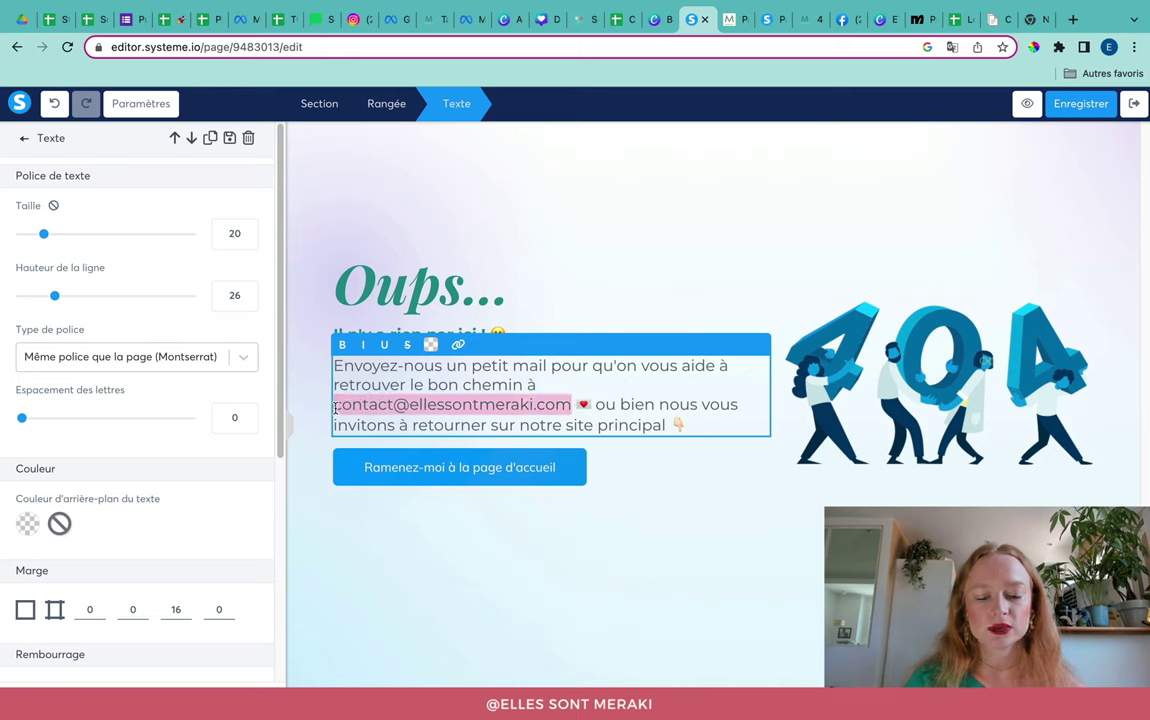
# Step: Link the address to a mailto: URL for the contact e-mail, opening in a new window
pyautogui.click(458, 344)
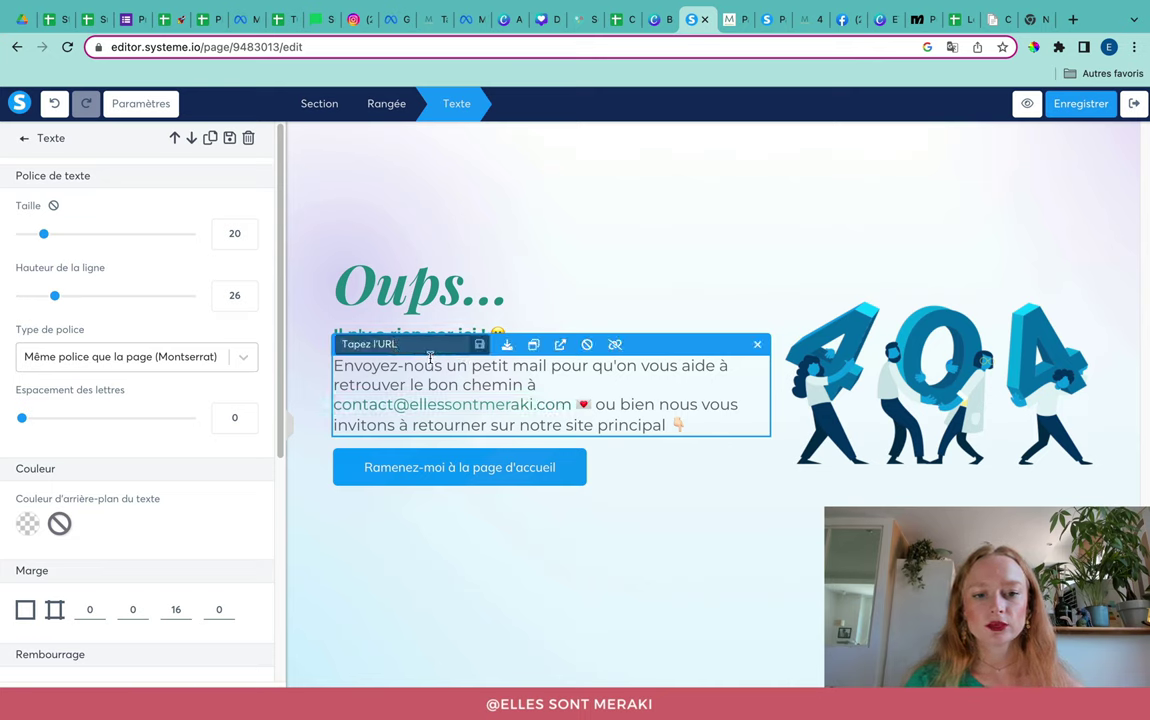
pyautogui.write('mailto:')
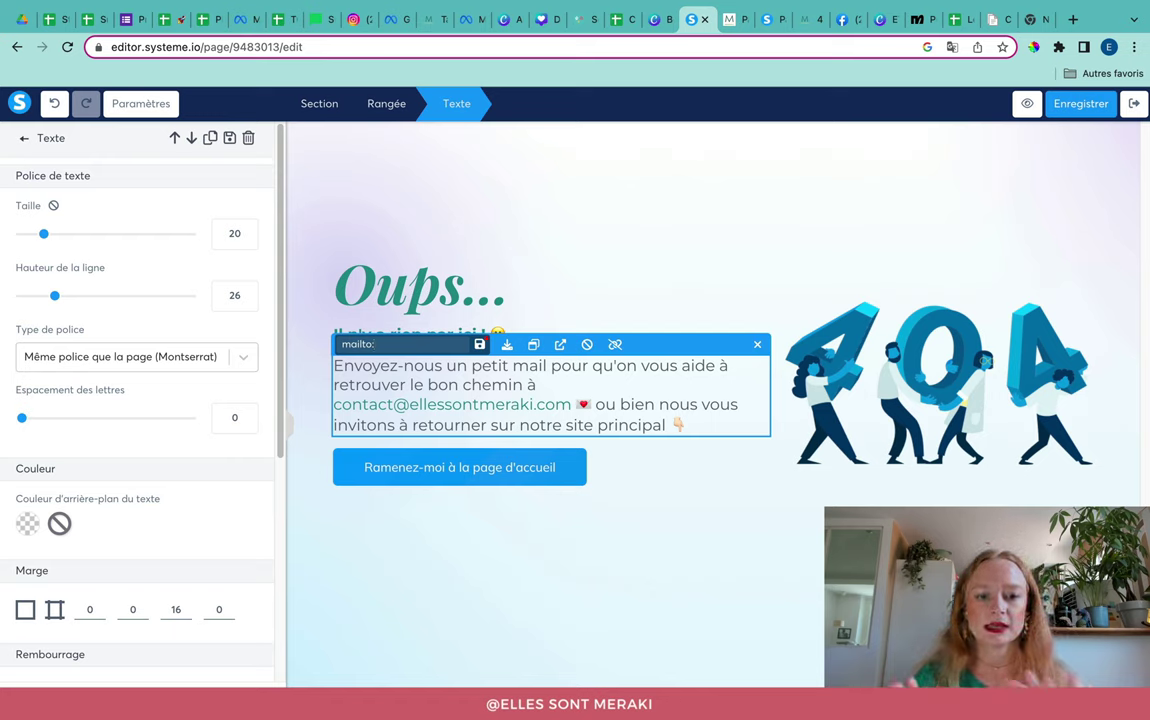
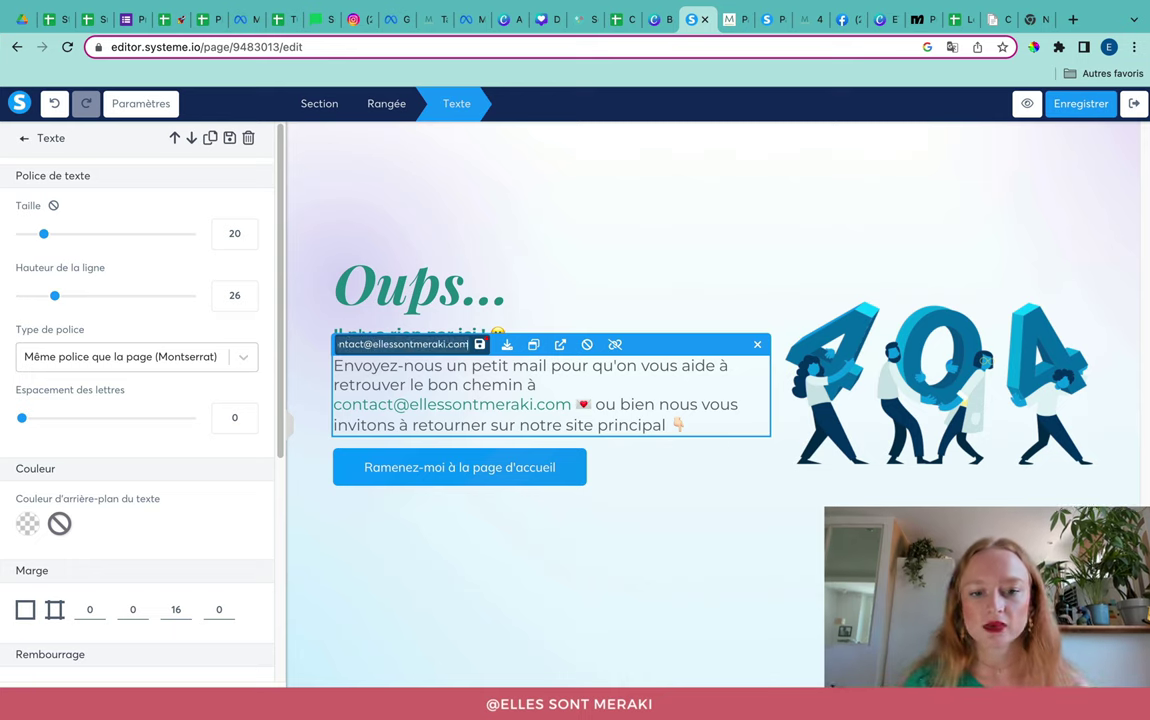
pyautogui.click(561, 346)
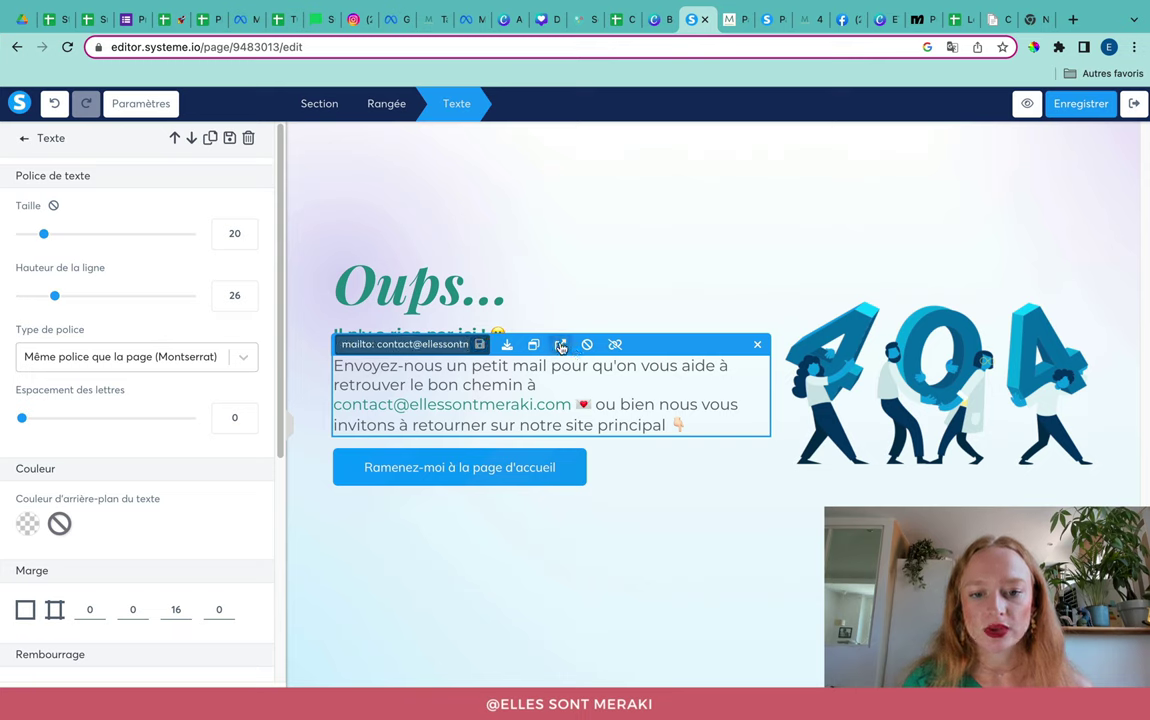
pyautogui.click(659, 457)
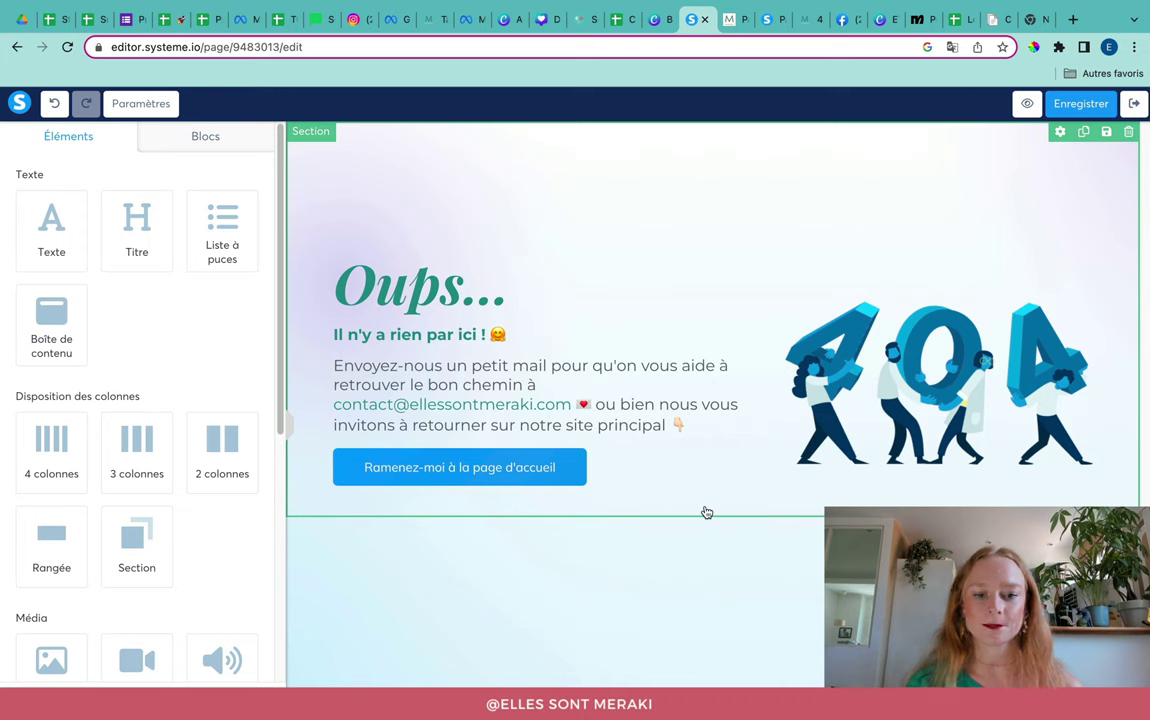
pyautogui.click(589, 483)
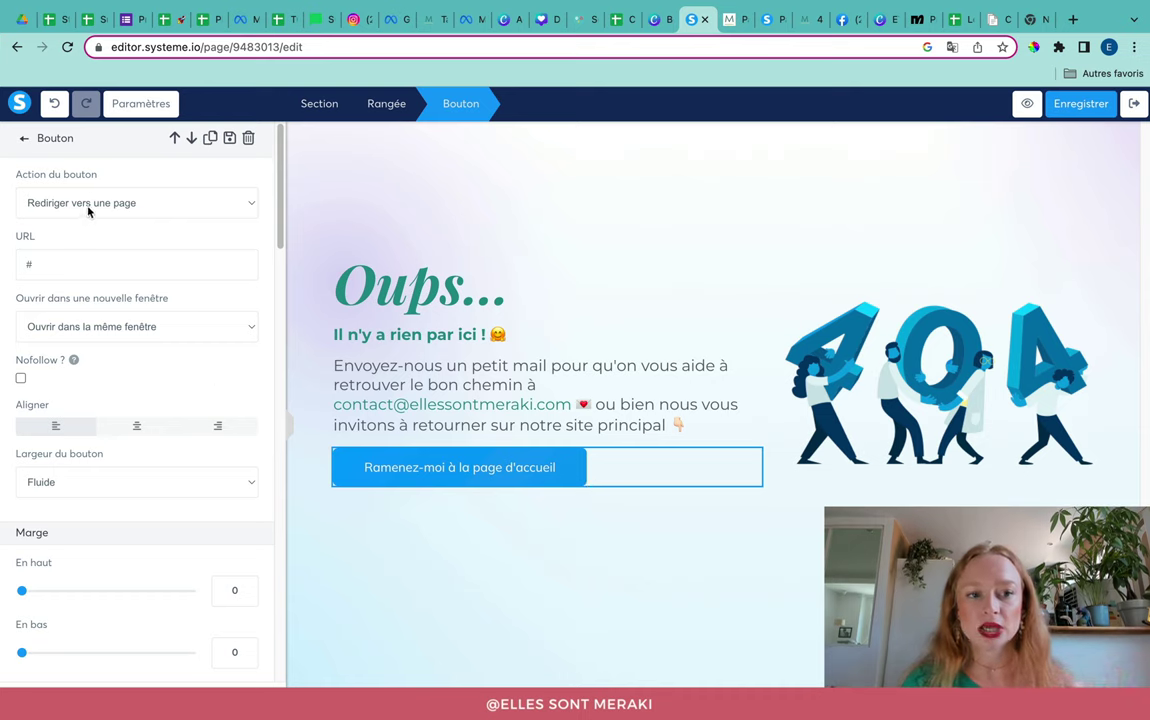
pyautogui.click(61, 261)
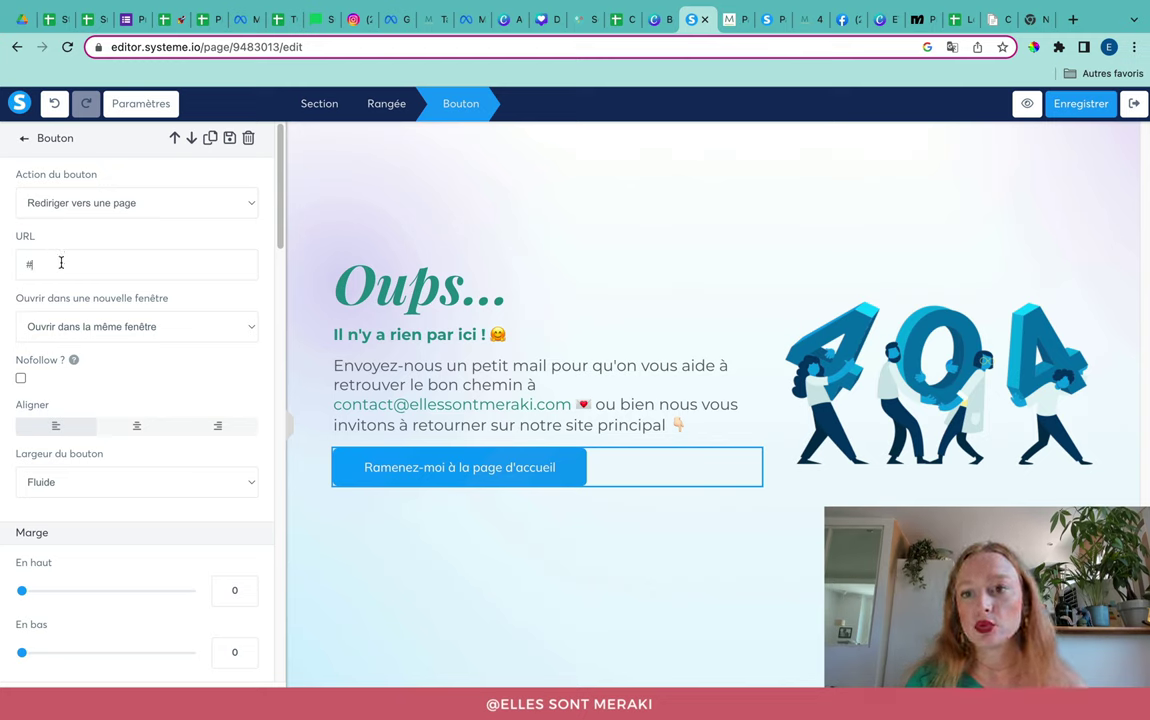
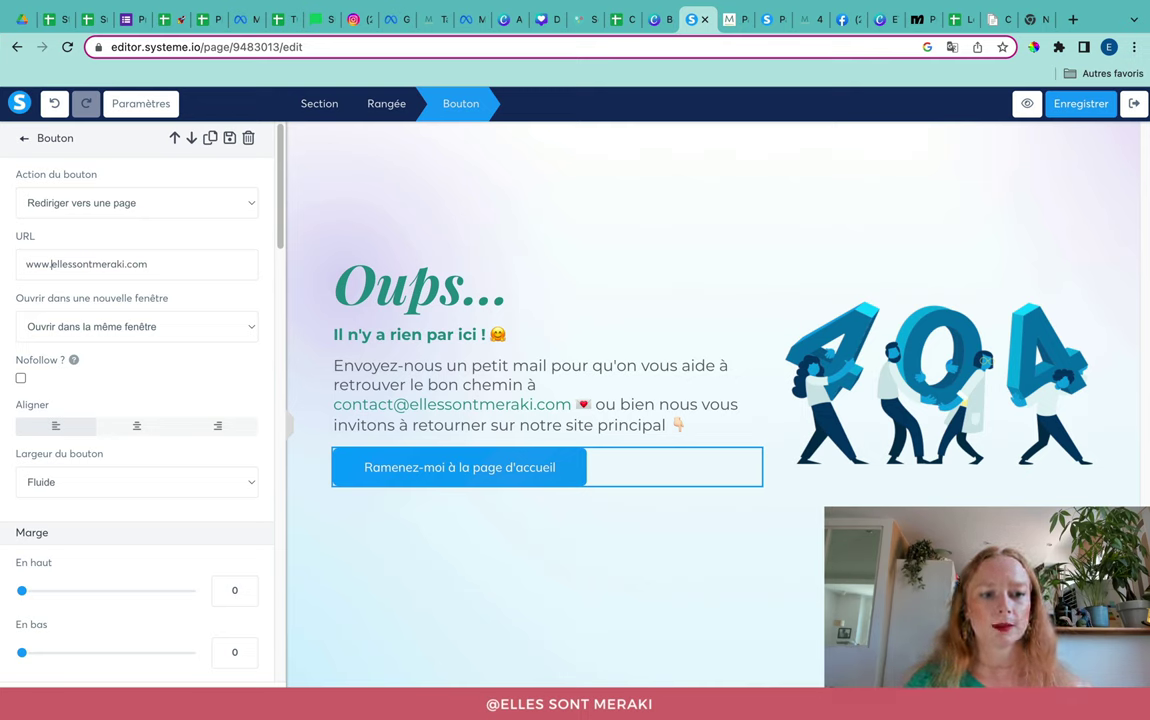
pyautogui.click(95, 334)
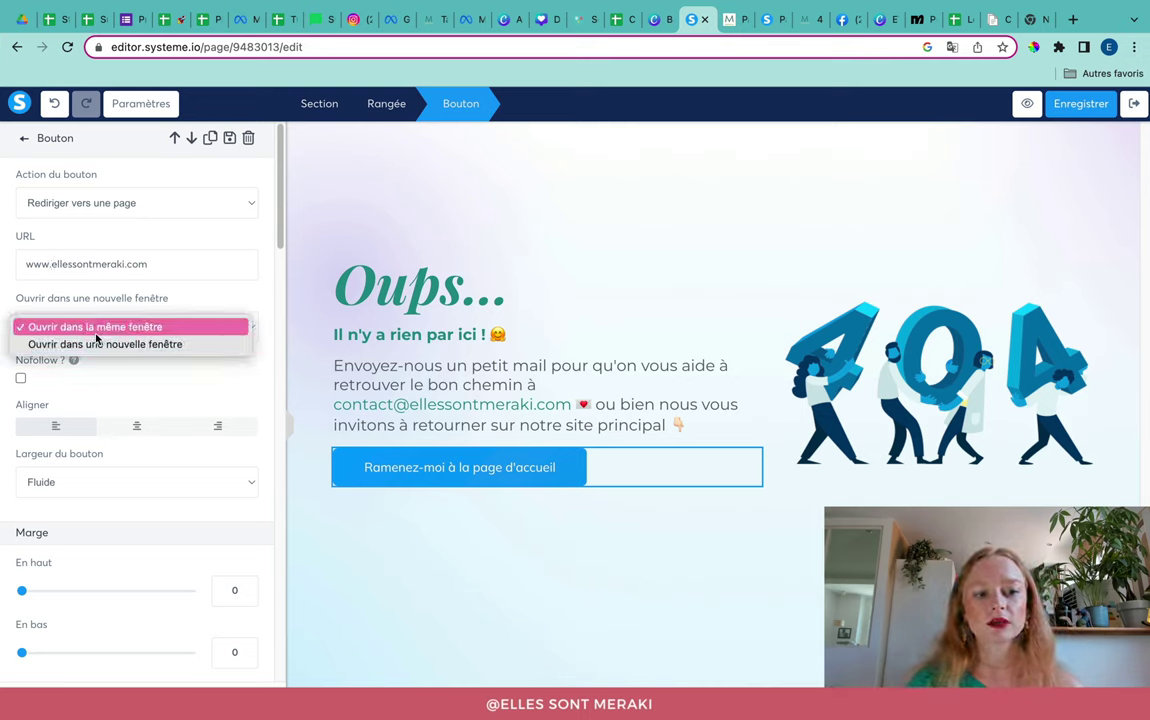
pyautogui.click(96, 334)
pyautogui.click(147, 373)
# Step: Replace the button label with 'Je retourne sur le site des Meraki !'
pyautogui.scroll(-8, 147, 373)
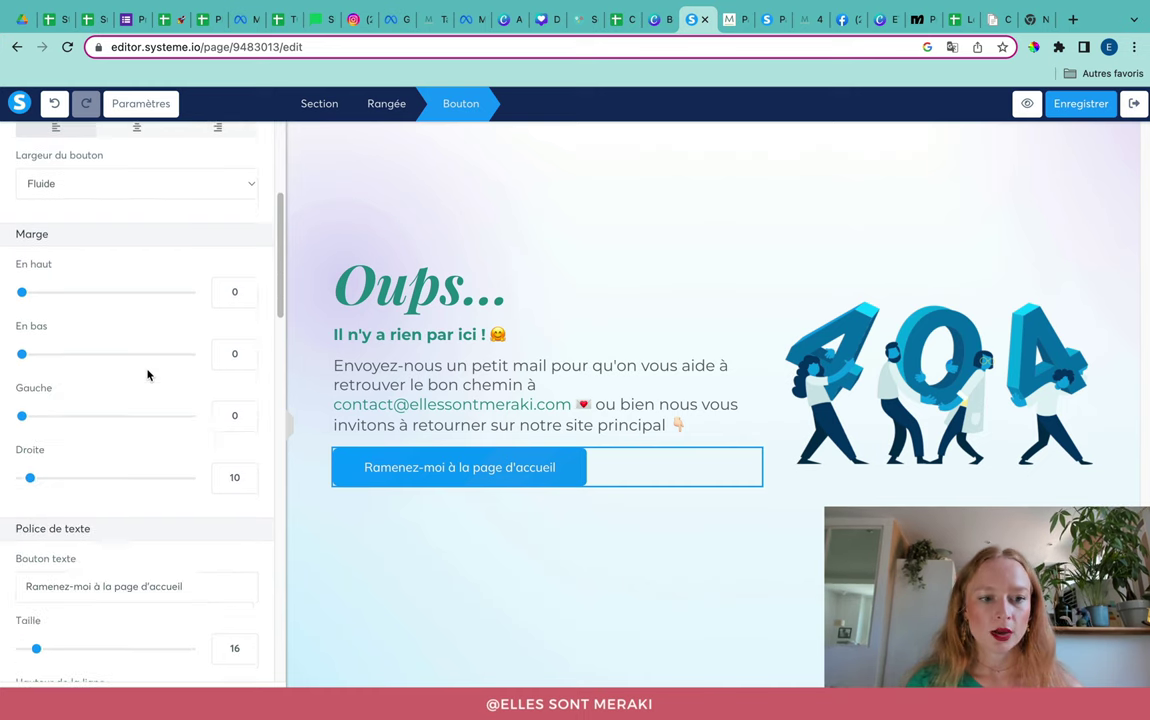
pyautogui.scroll(-2, 150, 378)
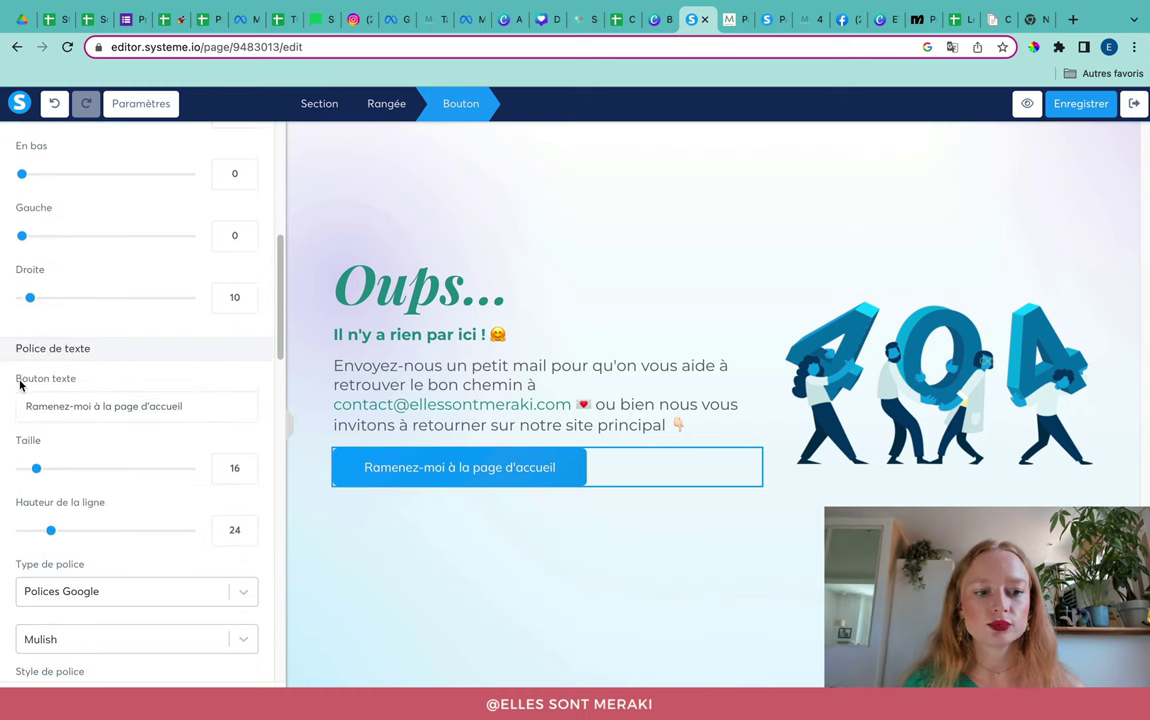
pyautogui.tripleClick(107, 403)
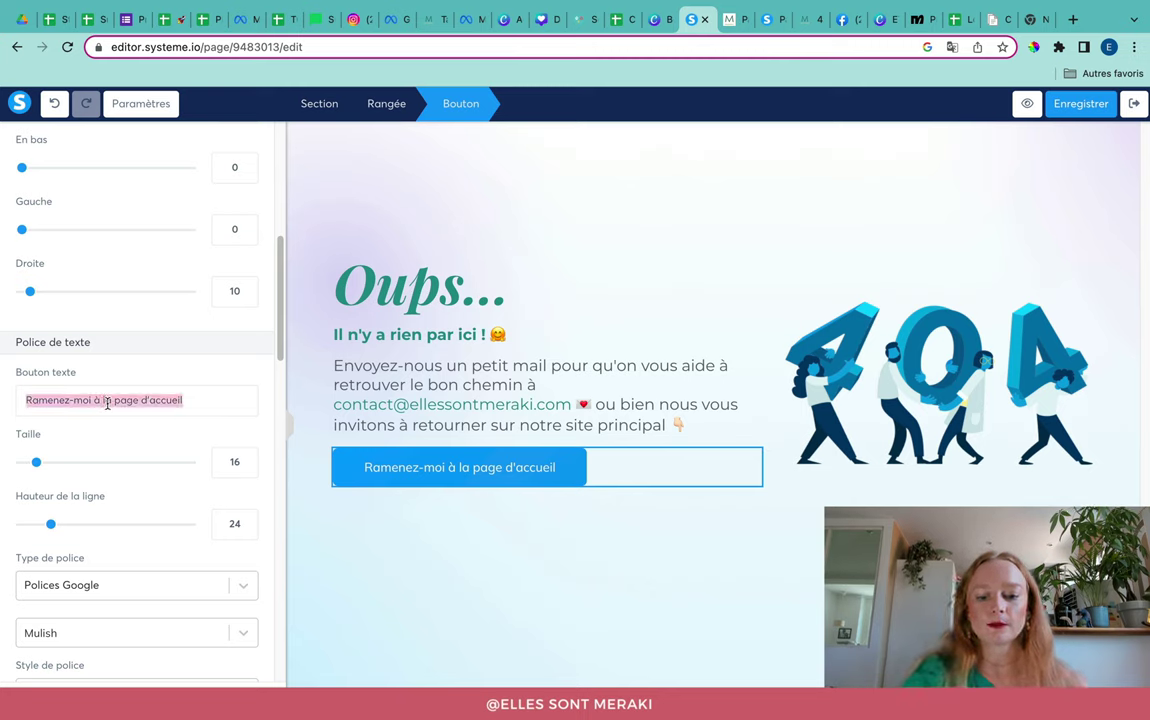
pyautogui.write('Je retourne ')
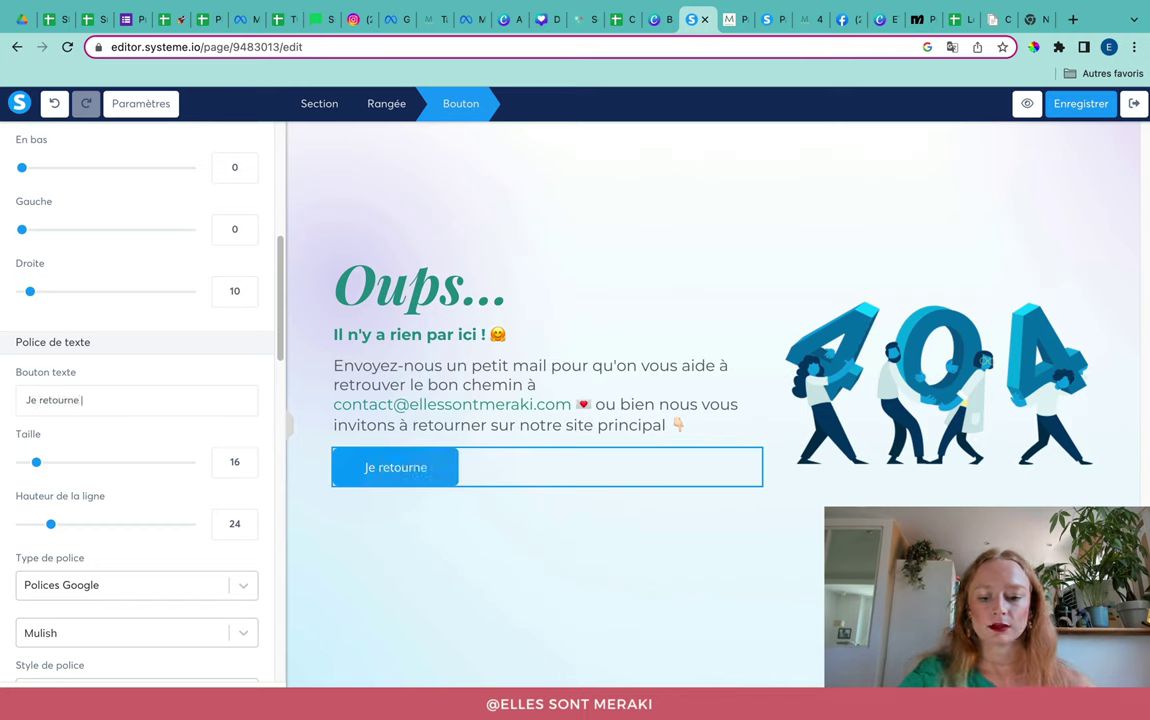
pyautogui.write('sur le site des M')
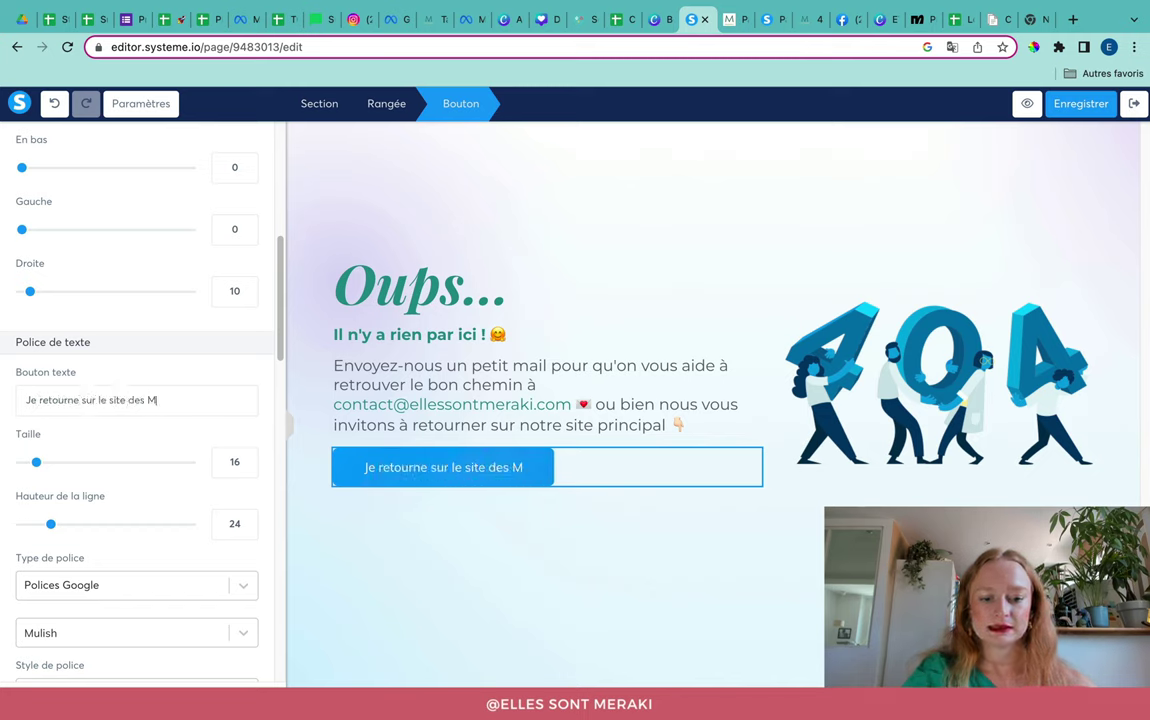
pyautogui.write('eraki !')
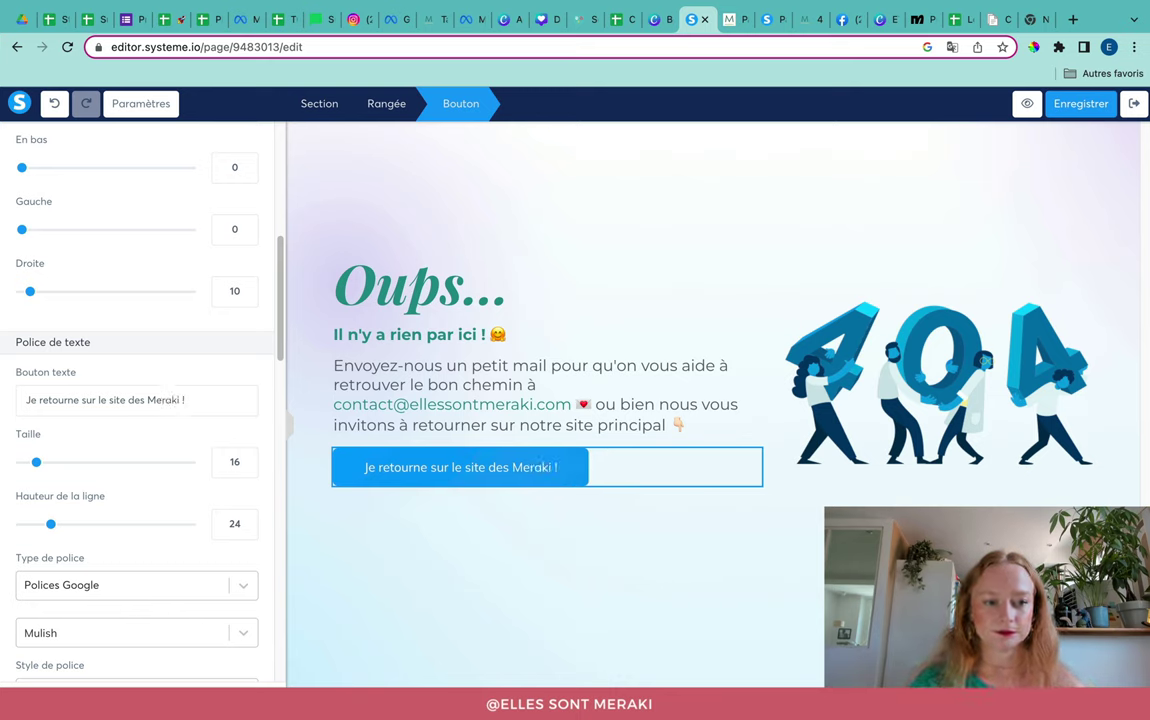
# Step: Increase the button text size from 16 to 18
pyautogui.scroll(-1, 108, 316)
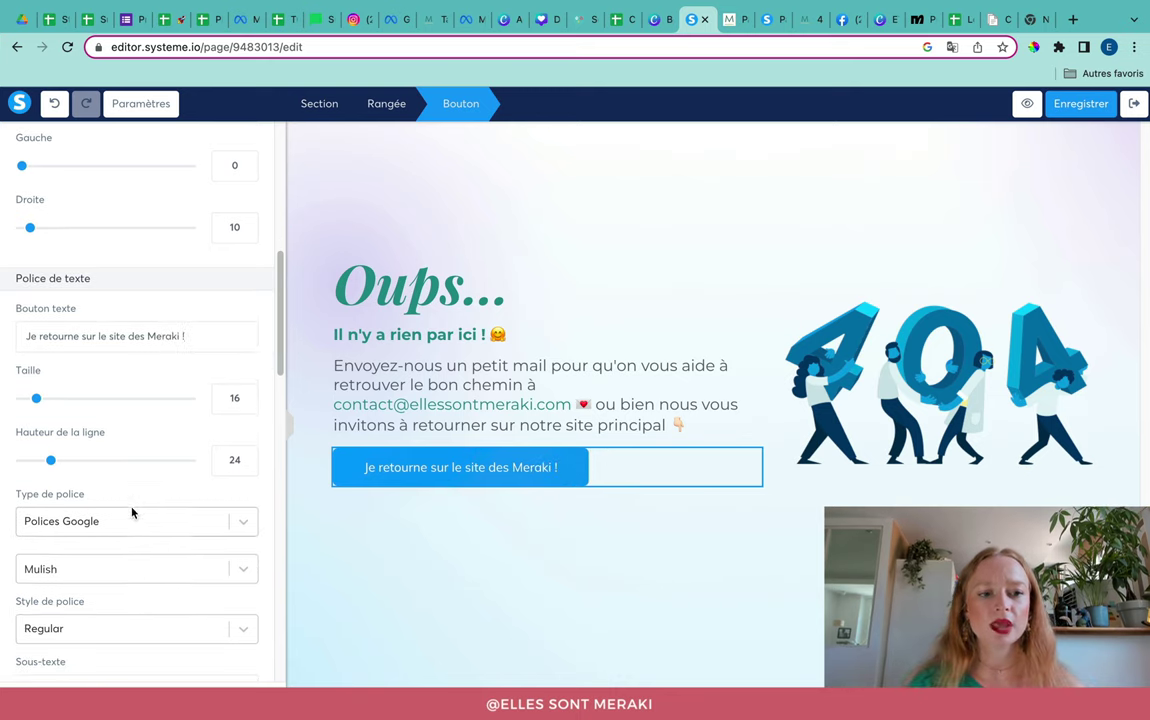
pyautogui.scroll(-1, 131, 512)
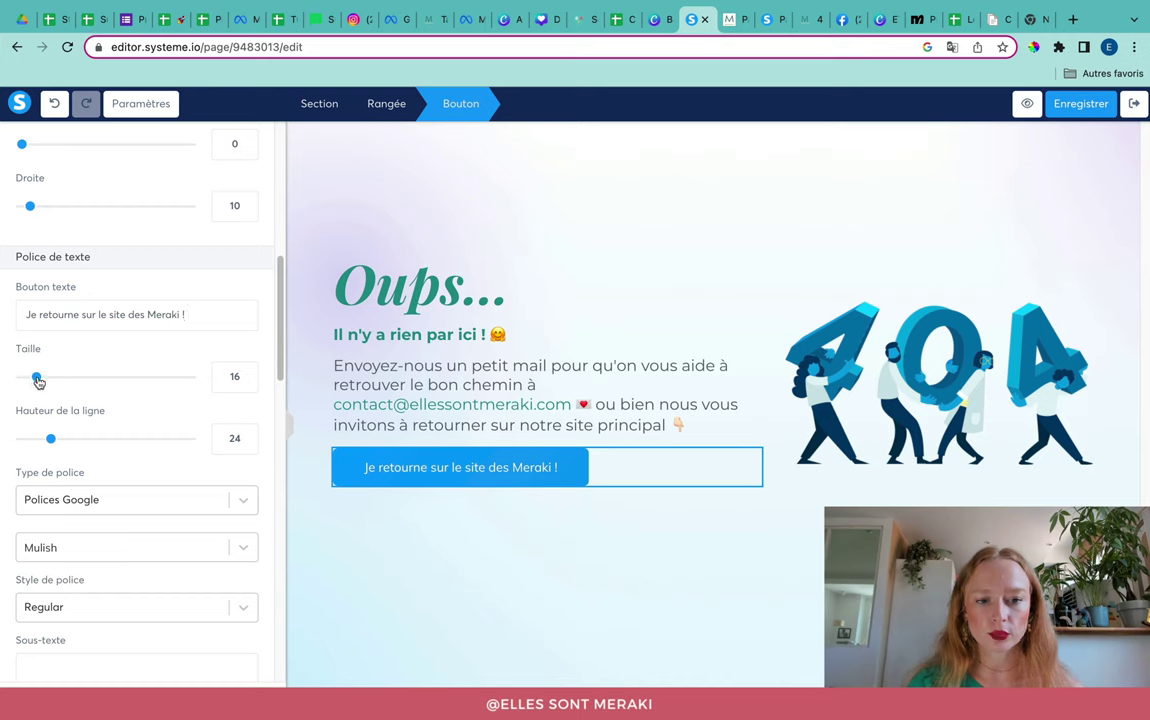
pyautogui.moveTo(38, 381); pyautogui.dragTo(41, 381)
pyautogui.scroll(-2, 41, 385)
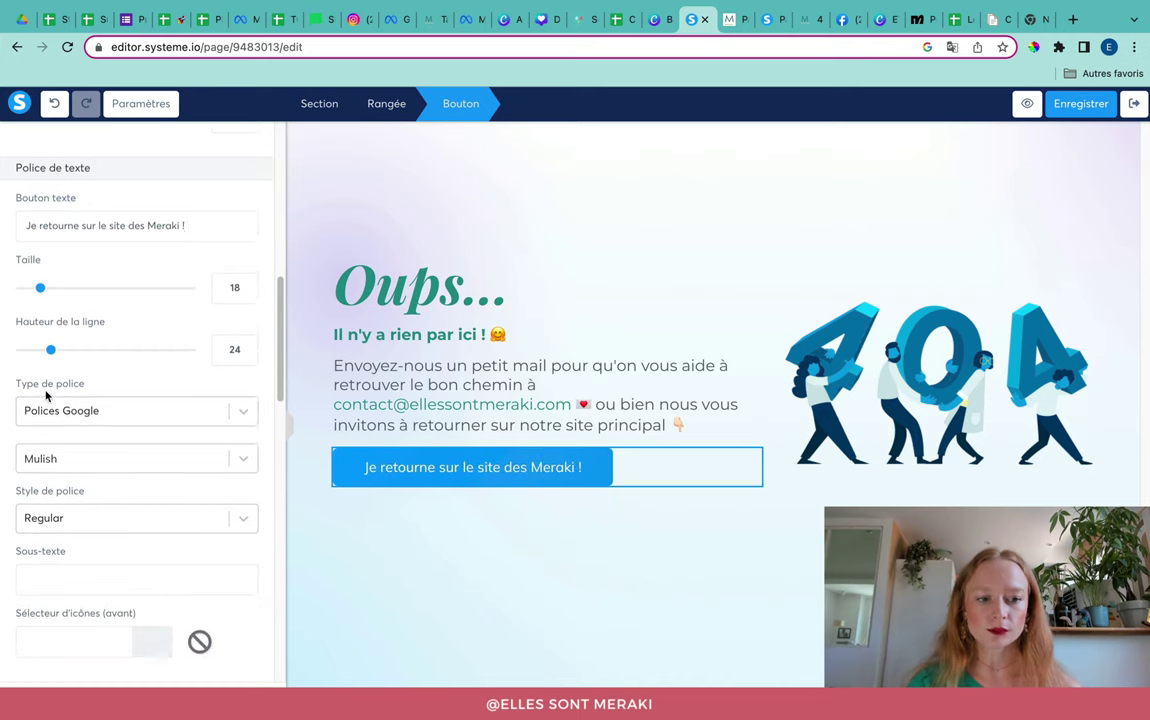
# Step: Set the button text font to Montserrat Semi-bold 600
pyautogui.click(41, 432)
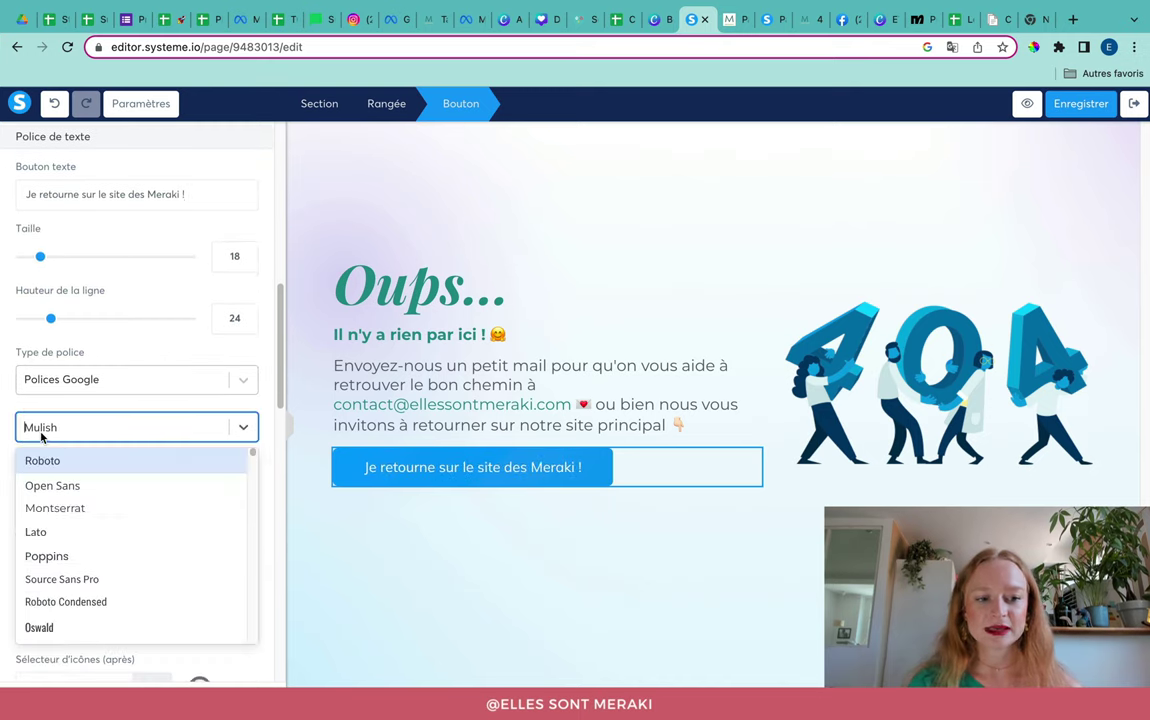
pyautogui.click(77, 508)
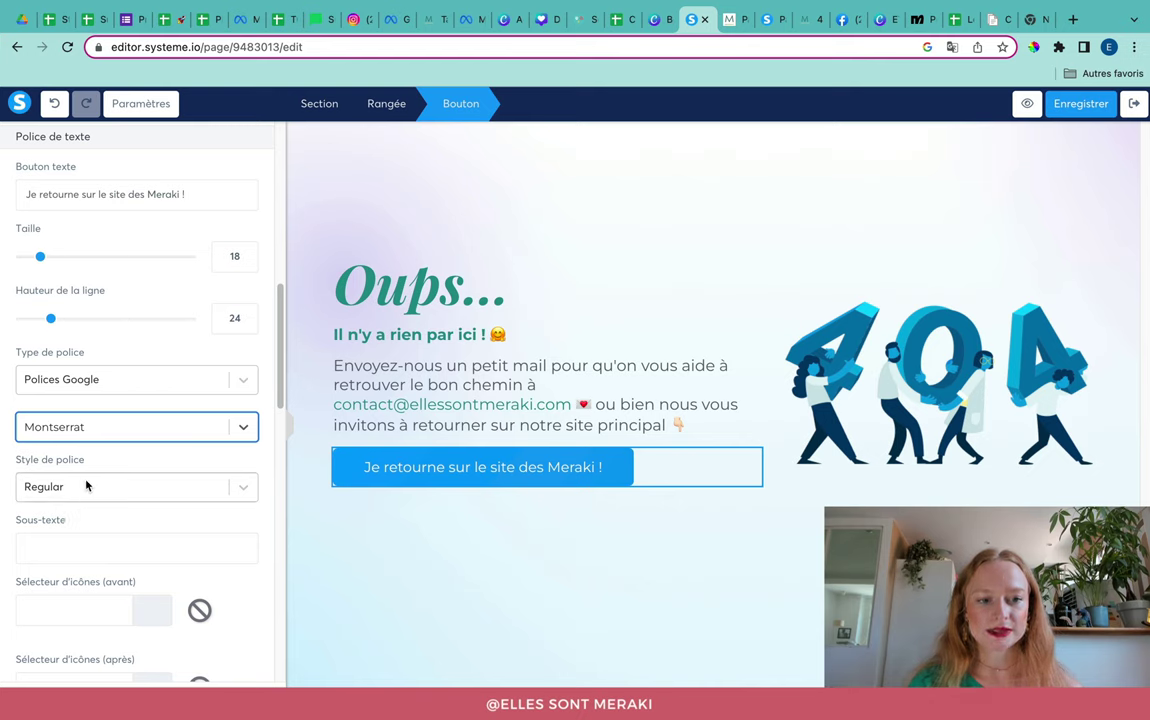
pyautogui.click(87, 484)
pyautogui.scroll(-3, 139, 600)
pyautogui.scroll(-1, 139, 600)
pyautogui.scroll(-1, 155, 621)
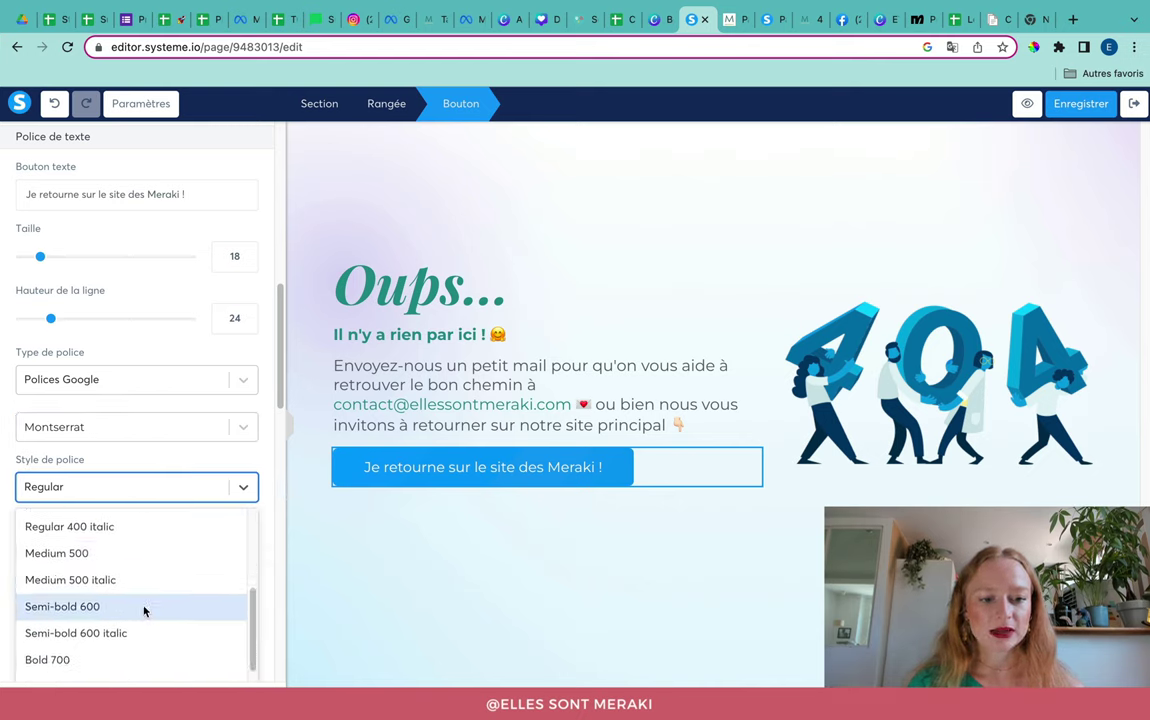
pyautogui.click(143, 609)
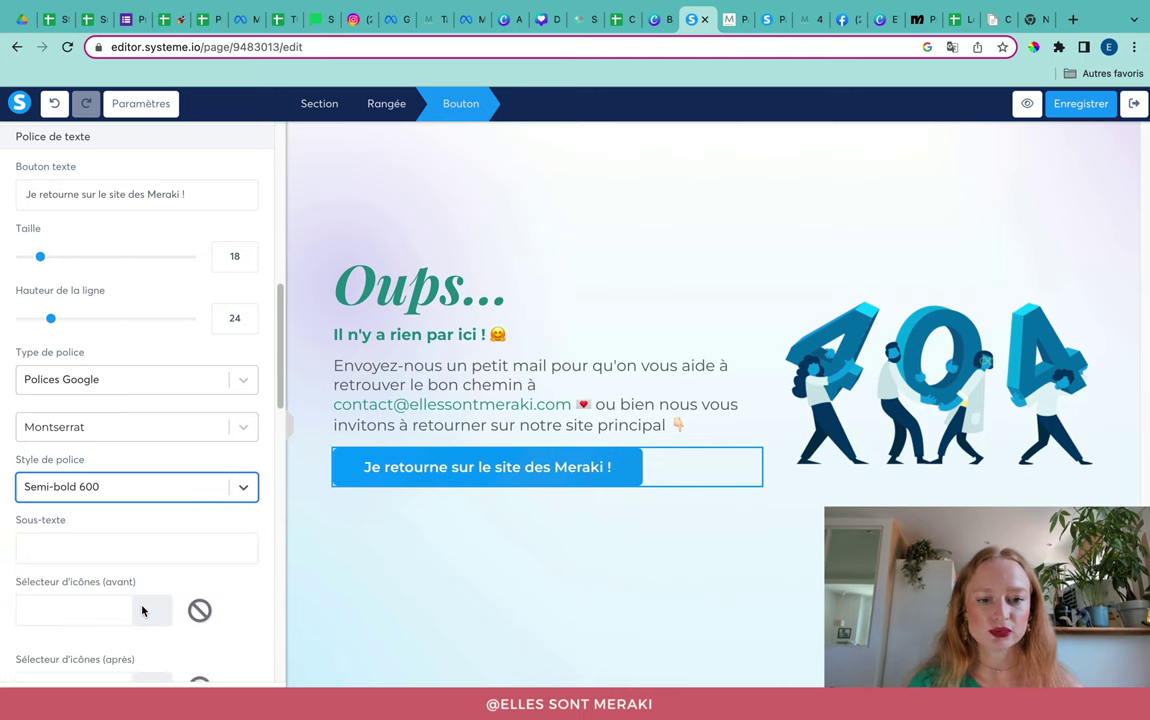
# Step: Try the sub-text 'J'y trouverai ce que je recherche !', then clear it
pyautogui.click(20, 528)
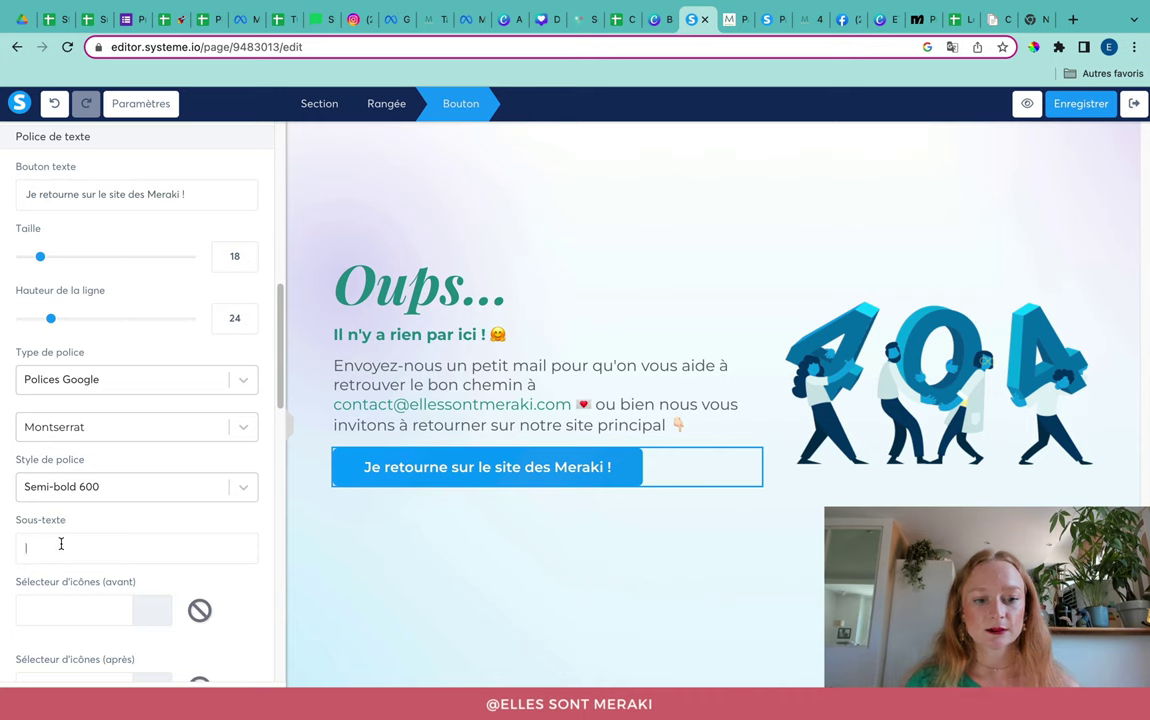
pyautogui.write("J'y")
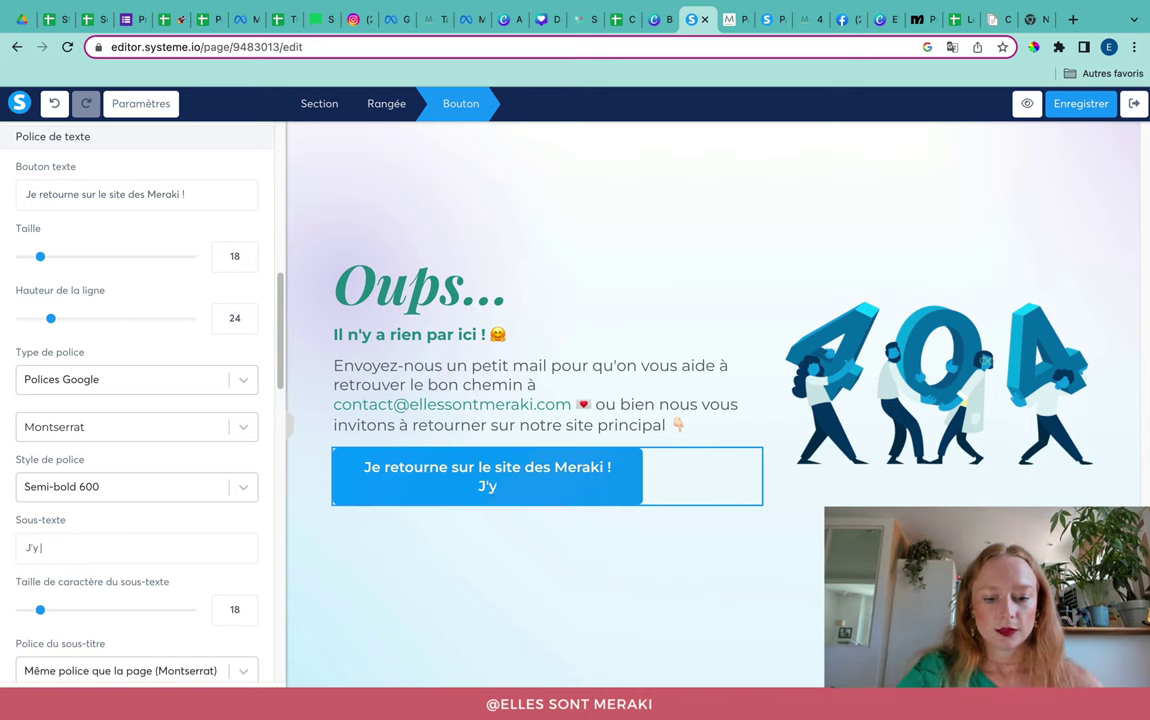
pyautogui.write(' trouverai ce')
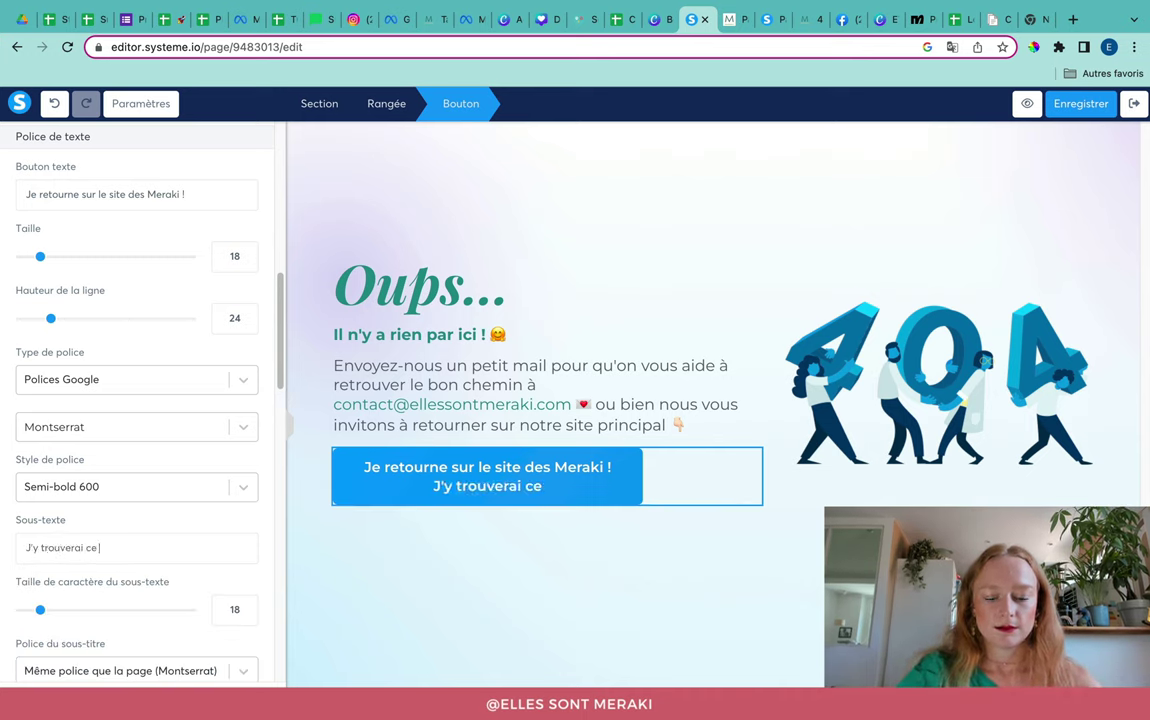
pyautogui.write(' que je recherche !')
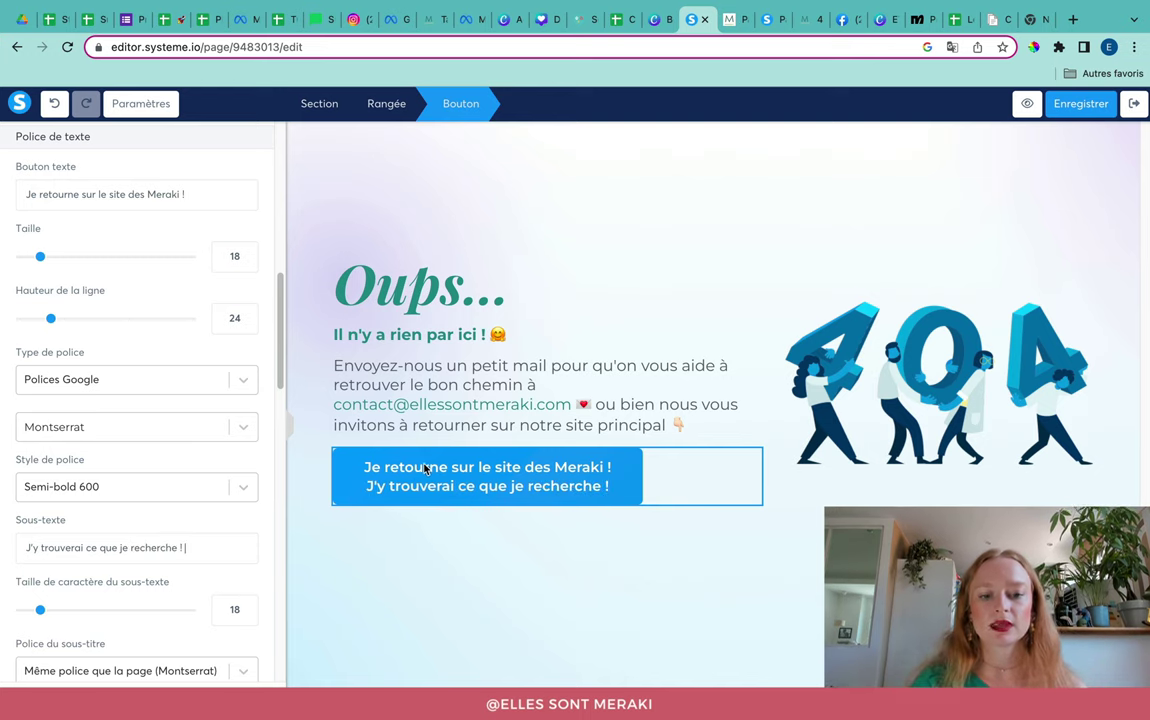
pyautogui.tripleClick(195, 538)
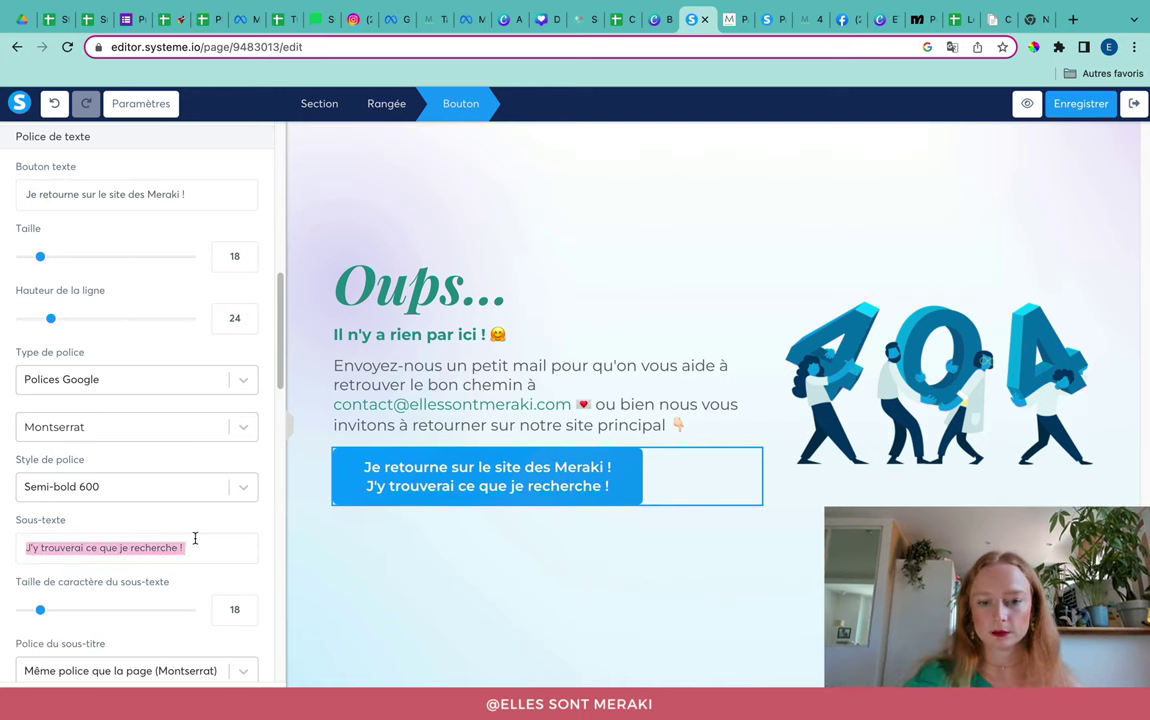
pyautogui.press('BackSpace')
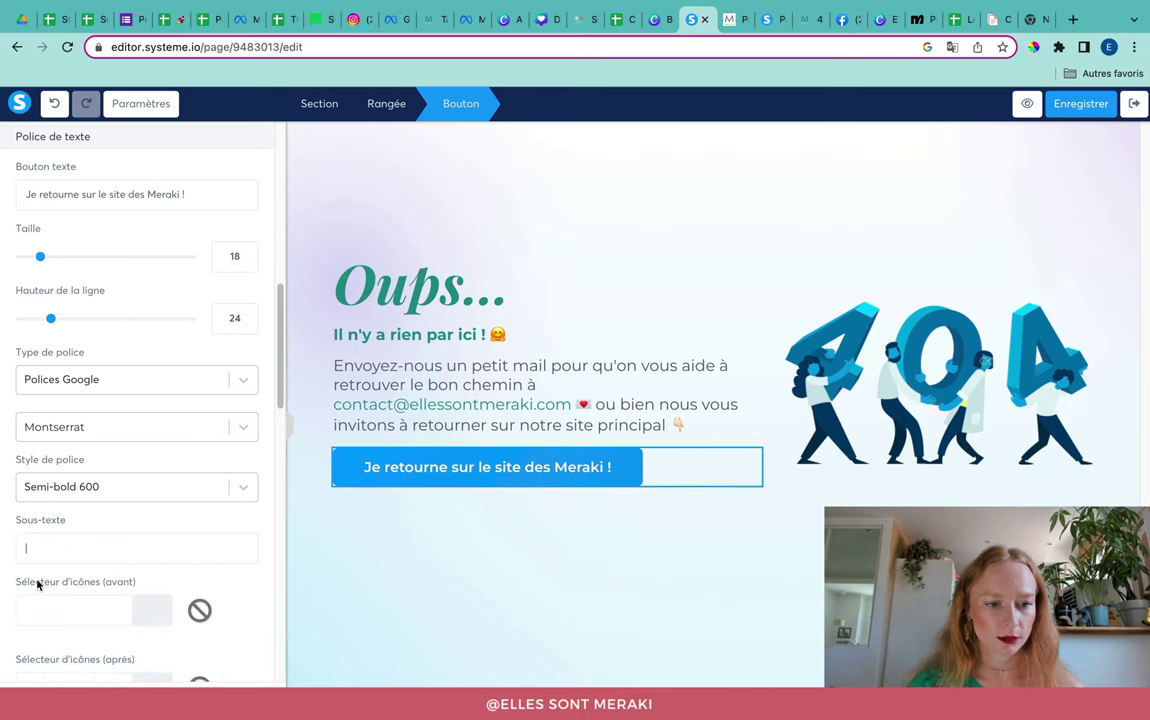
pyautogui.scroll(-3, 18, 590)
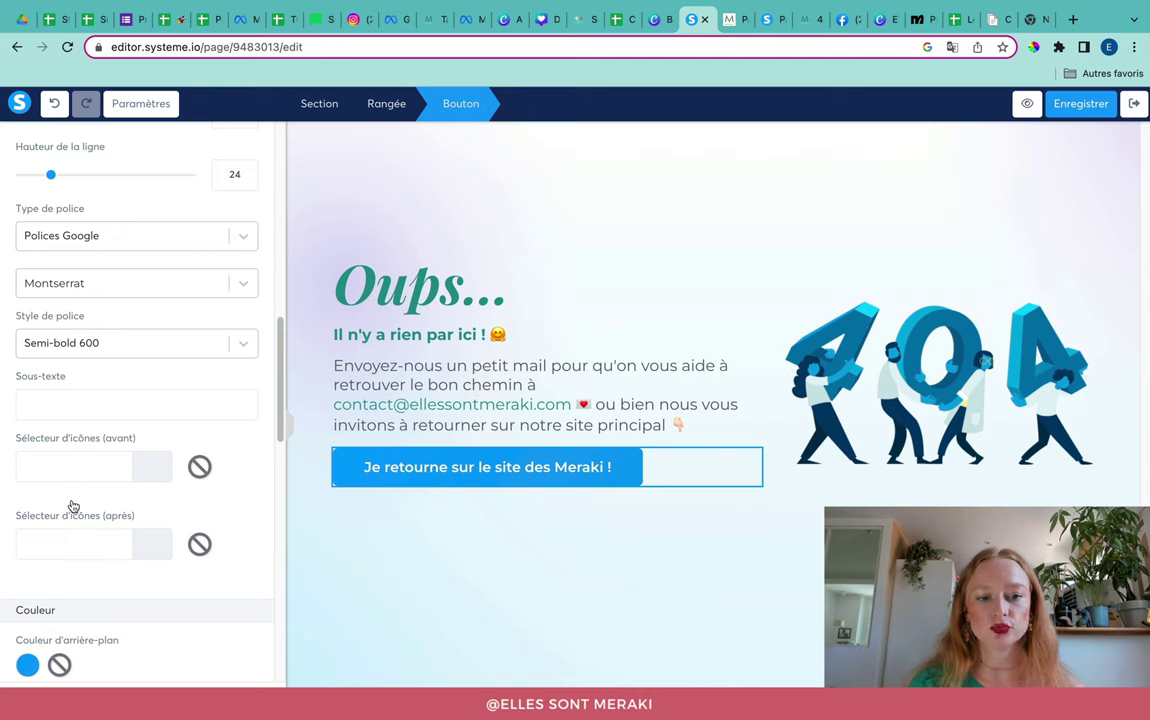
pyautogui.click(101, 479)
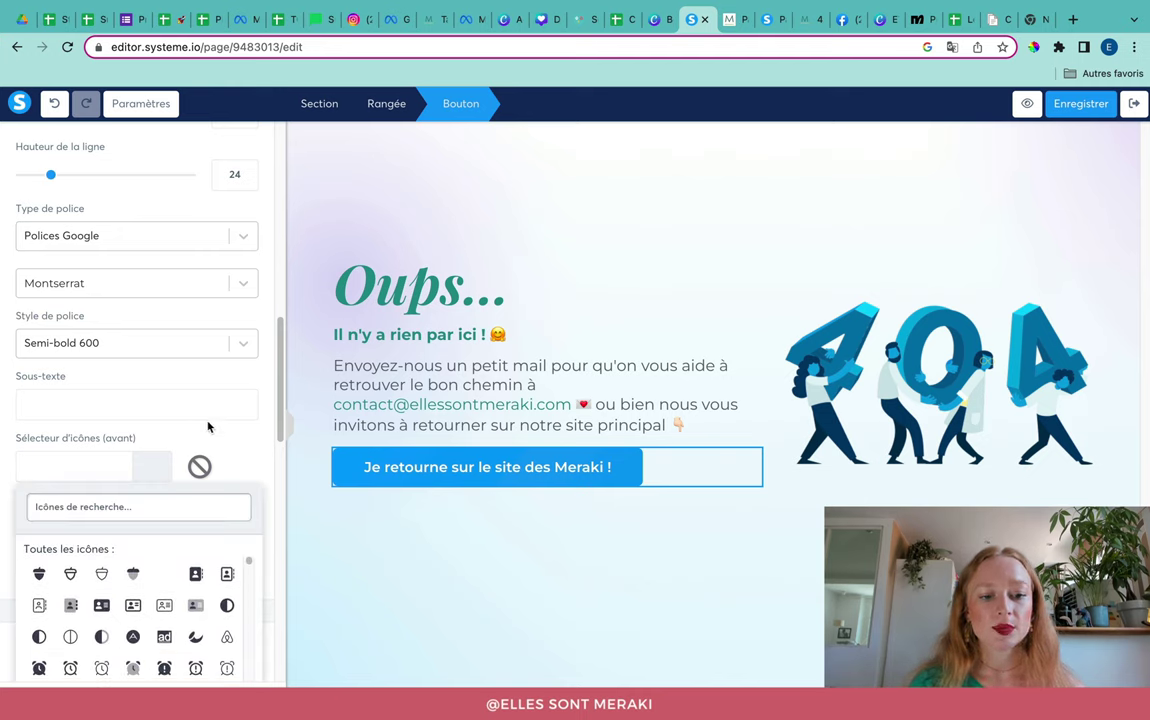
pyautogui.scroll(-10, 213, 569)
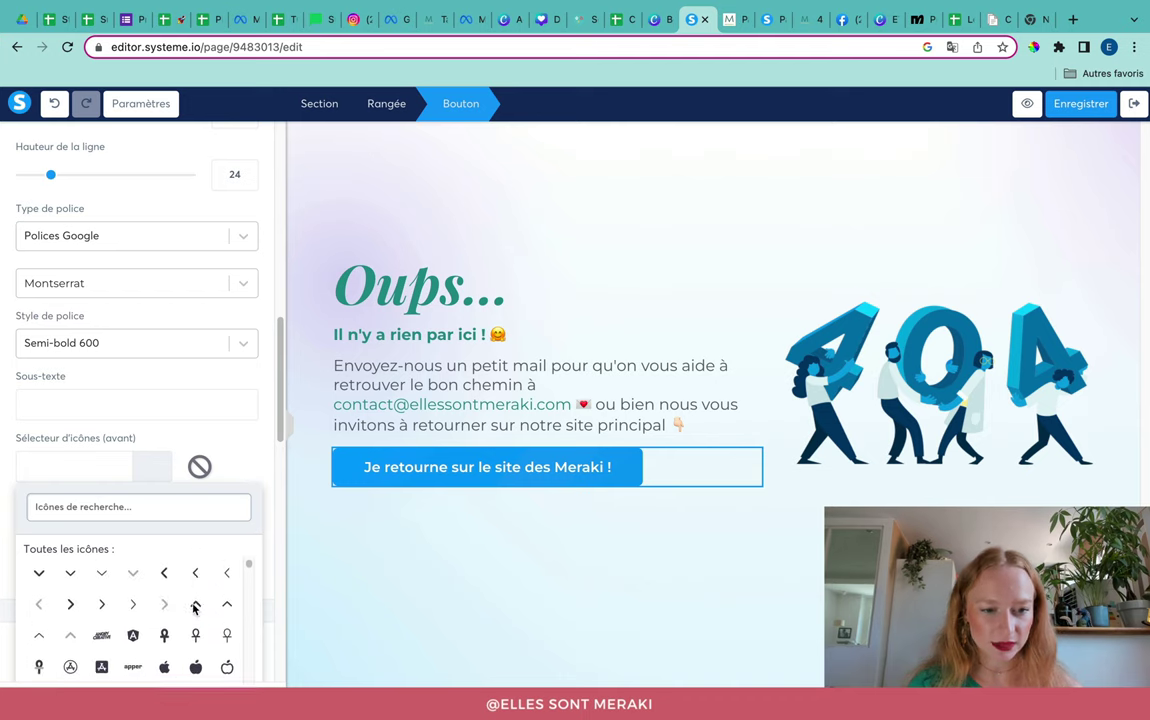
pyautogui.click(70, 614)
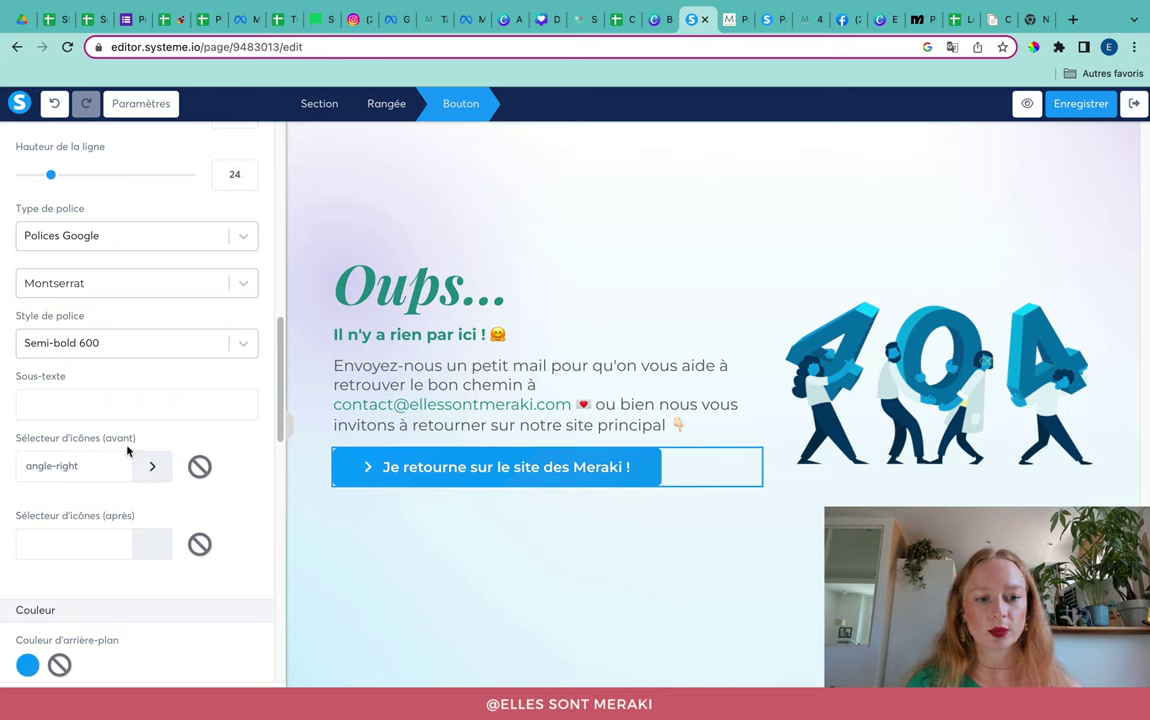
pyautogui.click(90, 546)
pyautogui.scroll(-5, 165, 645)
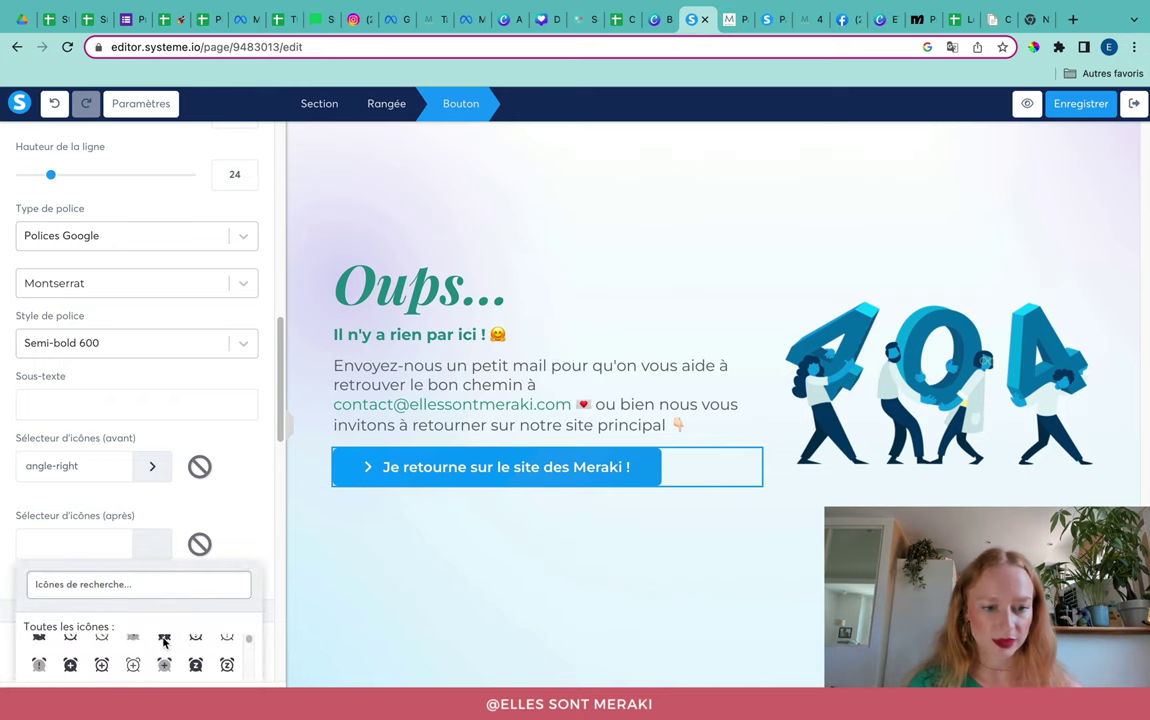
pyautogui.scroll(-4, 165, 645)
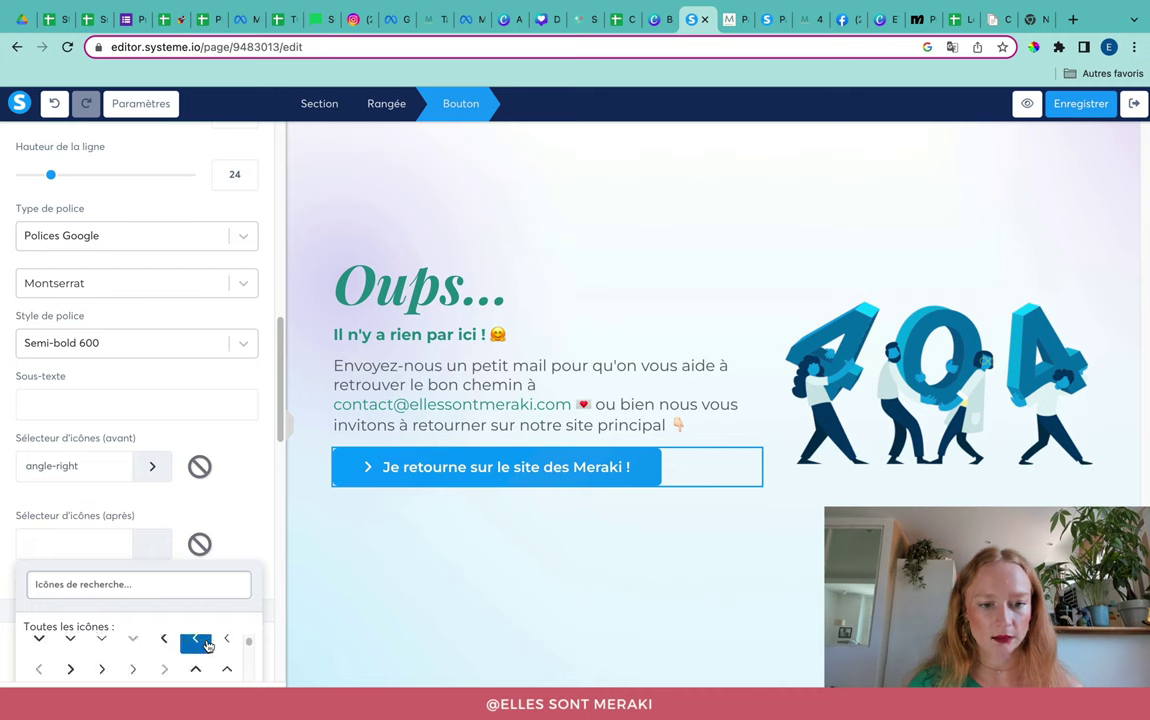
pyautogui.scroll(-2, 226, 652)
pyautogui.click(227, 648)
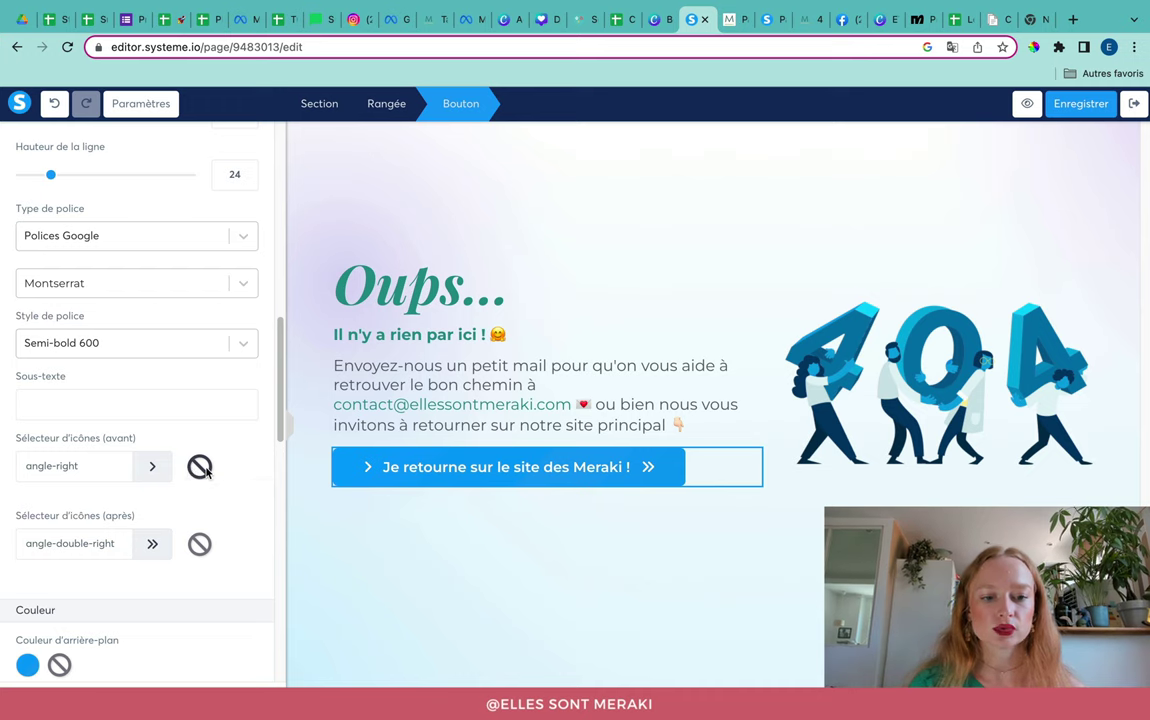
pyautogui.click(200, 467)
pyautogui.click(201, 546)
# Step: Switch the button background from the gradient to solid teal #24928C from the saved colours
pyautogui.scroll(-5, 205, 582)
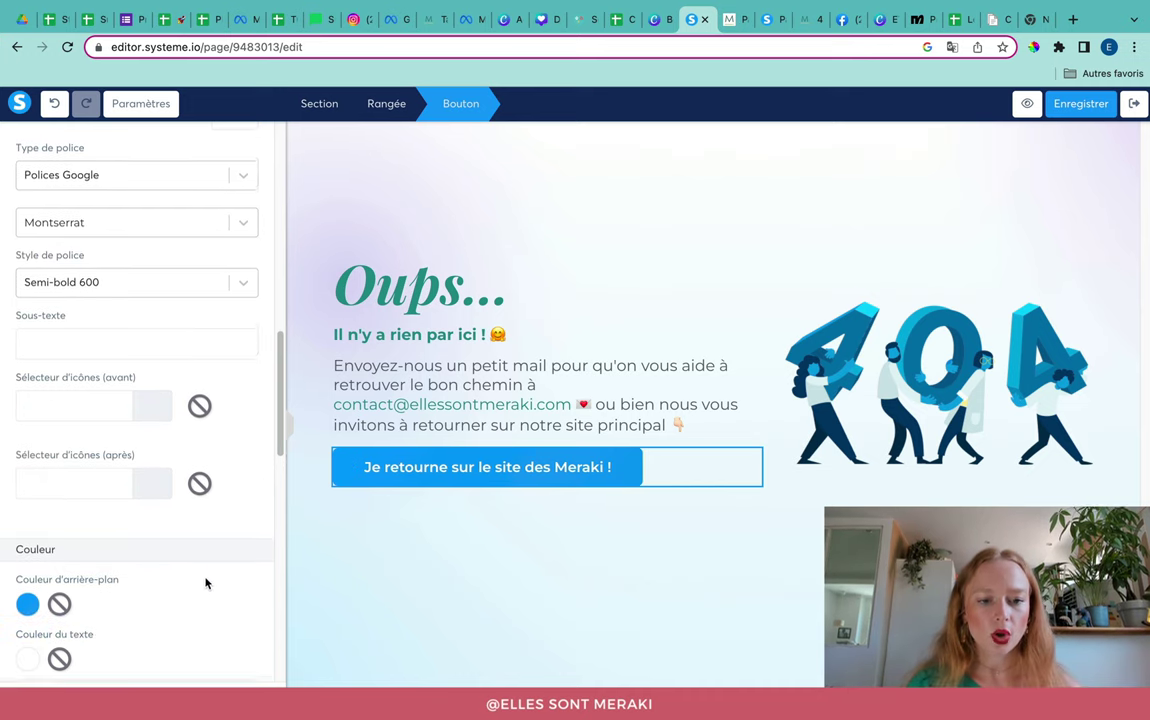
pyautogui.click(25, 455)
pyautogui.scroll(-3, 170, 540)
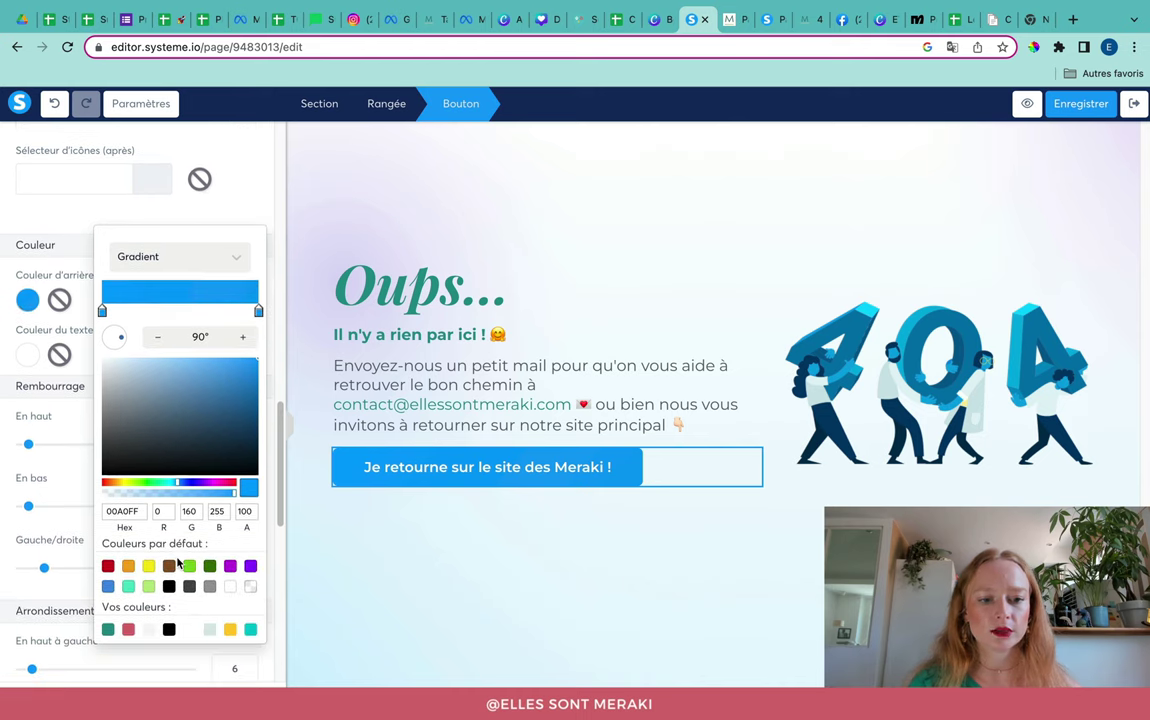
pyautogui.click(167, 262)
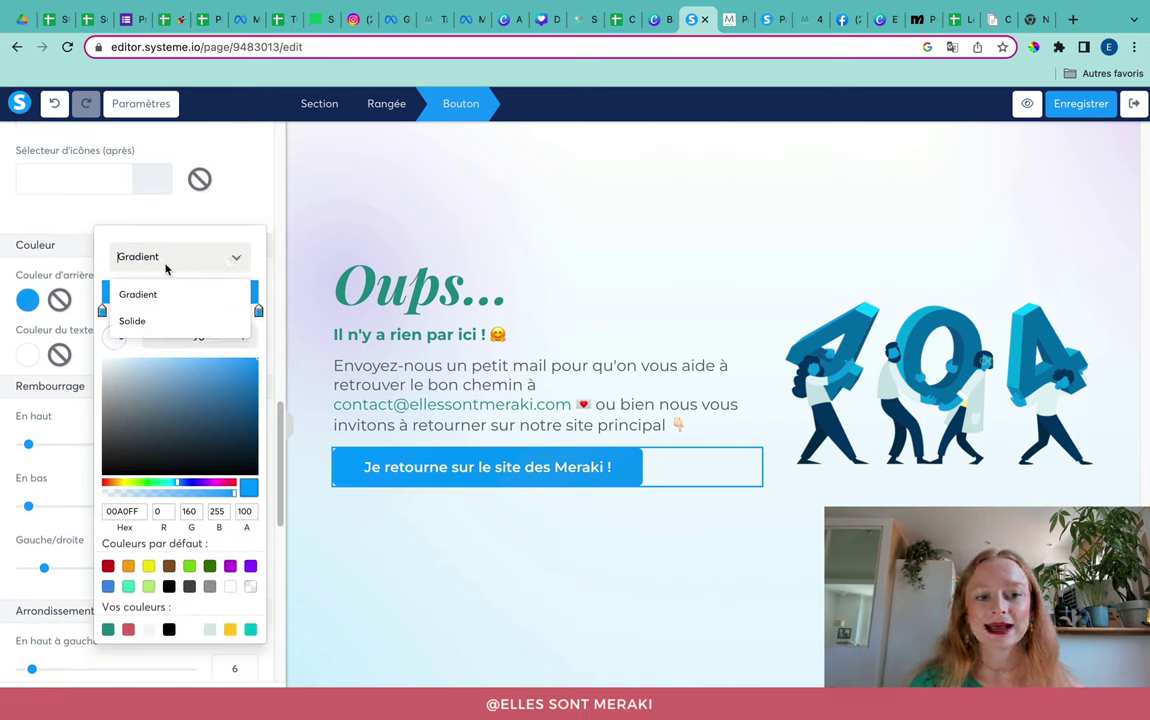
pyautogui.click(167, 262)
pyautogui.click(166, 265)
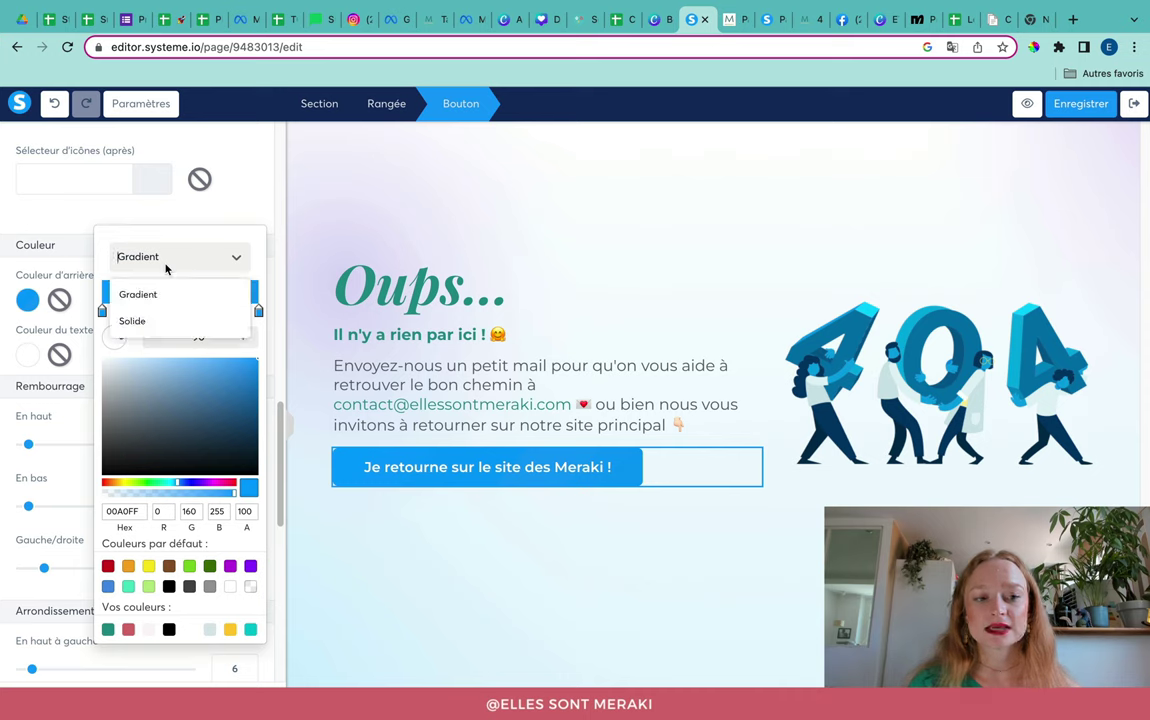
pyautogui.click(159, 320)
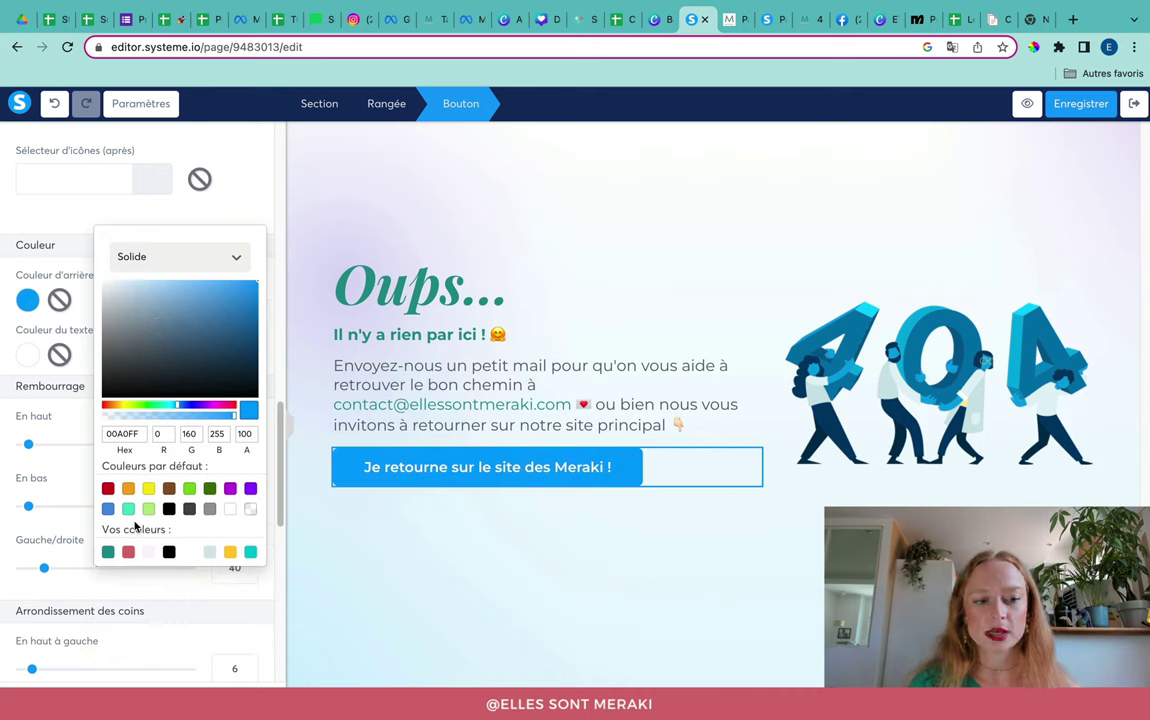
pyautogui.click(108, 552)
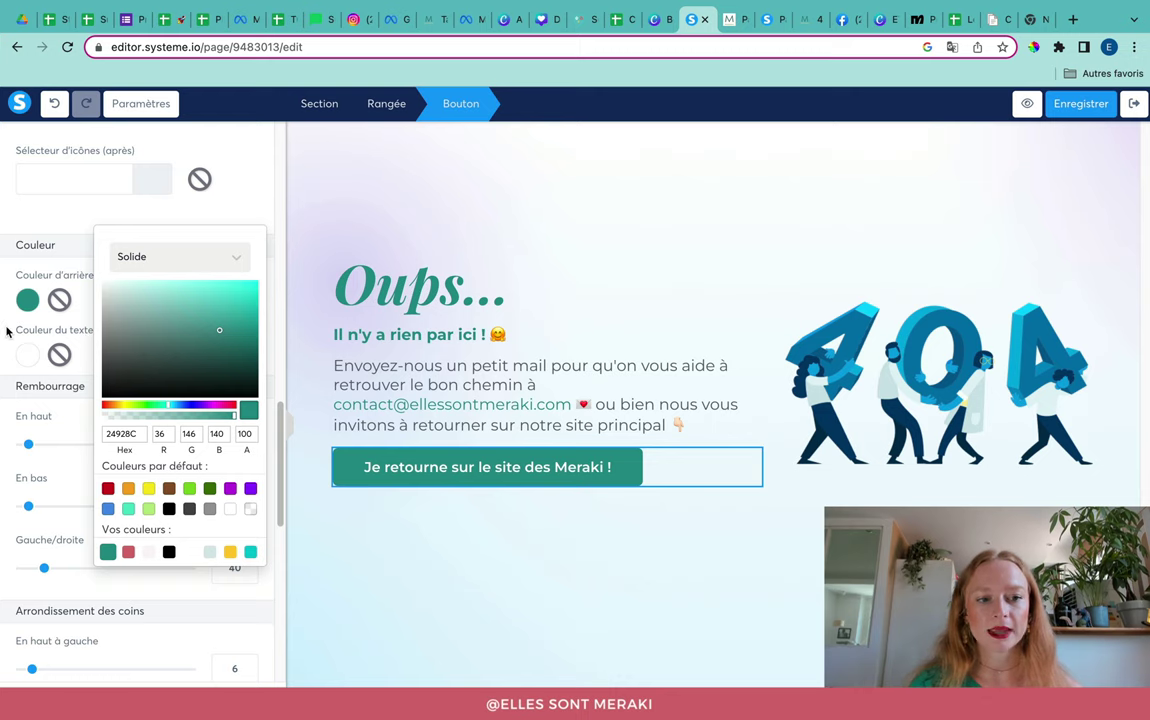
pyautogui.click(138, 226)
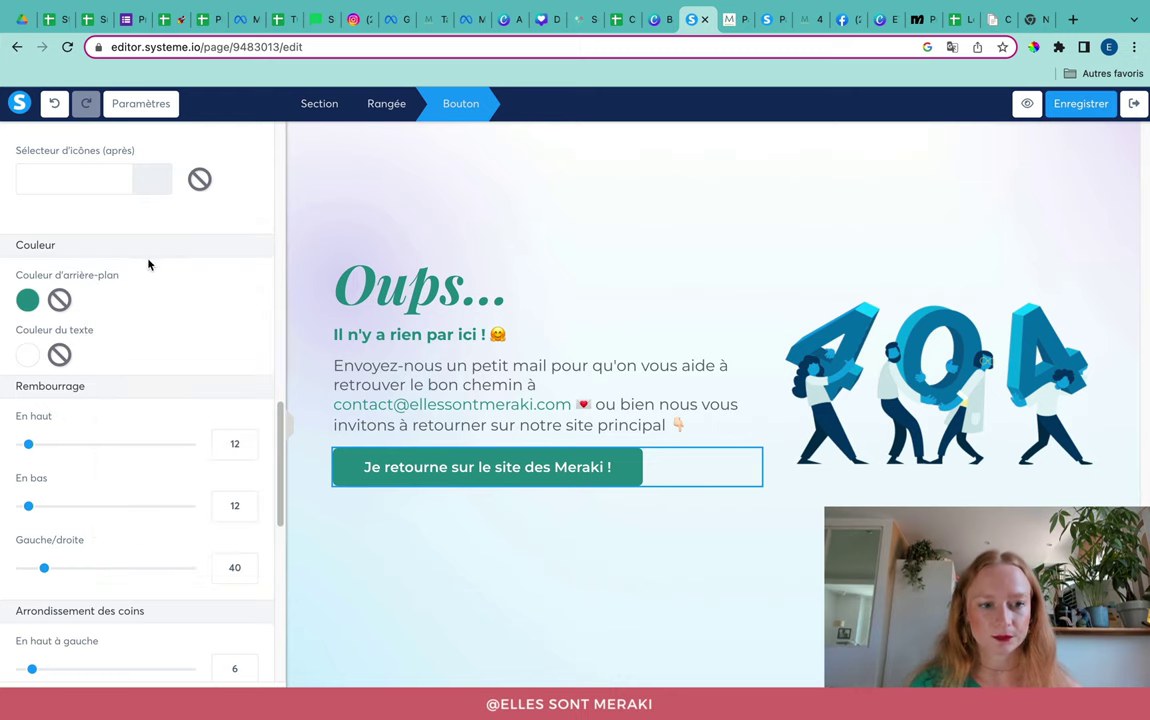
pyautogui.scroll(-5, 141, 486)
pyautogui.scroll(-5, 141, 484)
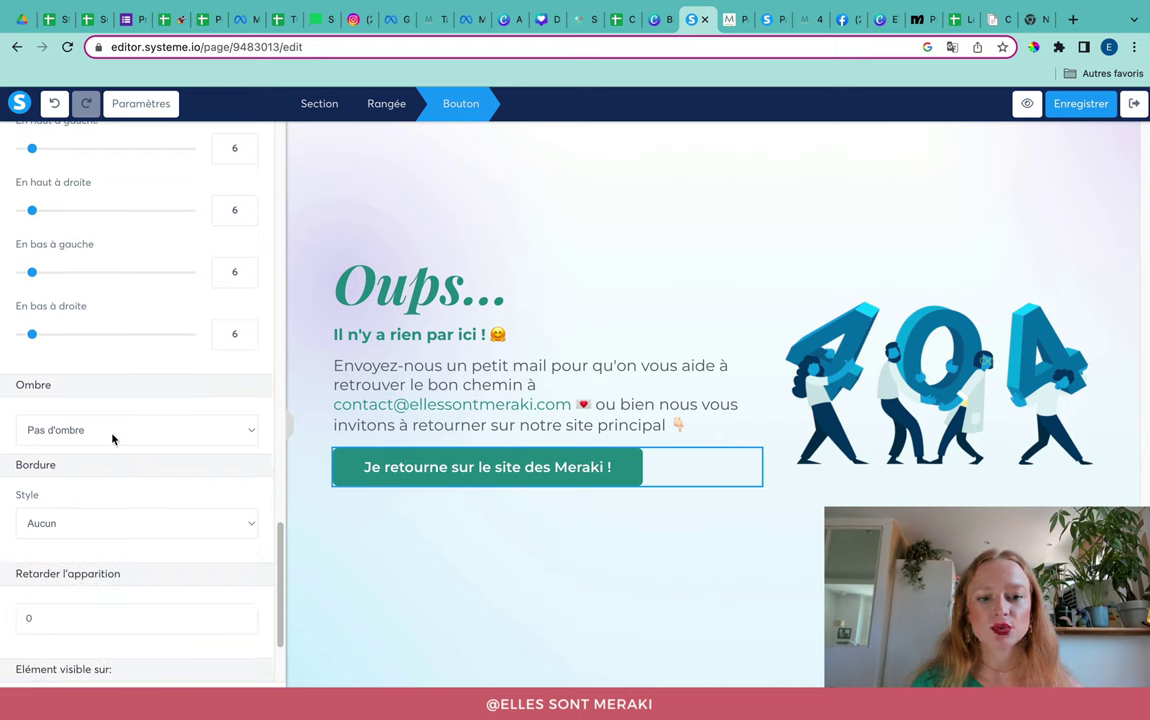
# Step: Apply the Ombre douce soft shadow to the button
pyautogui.click(112, 432)
pyautogui.click(105, 446)
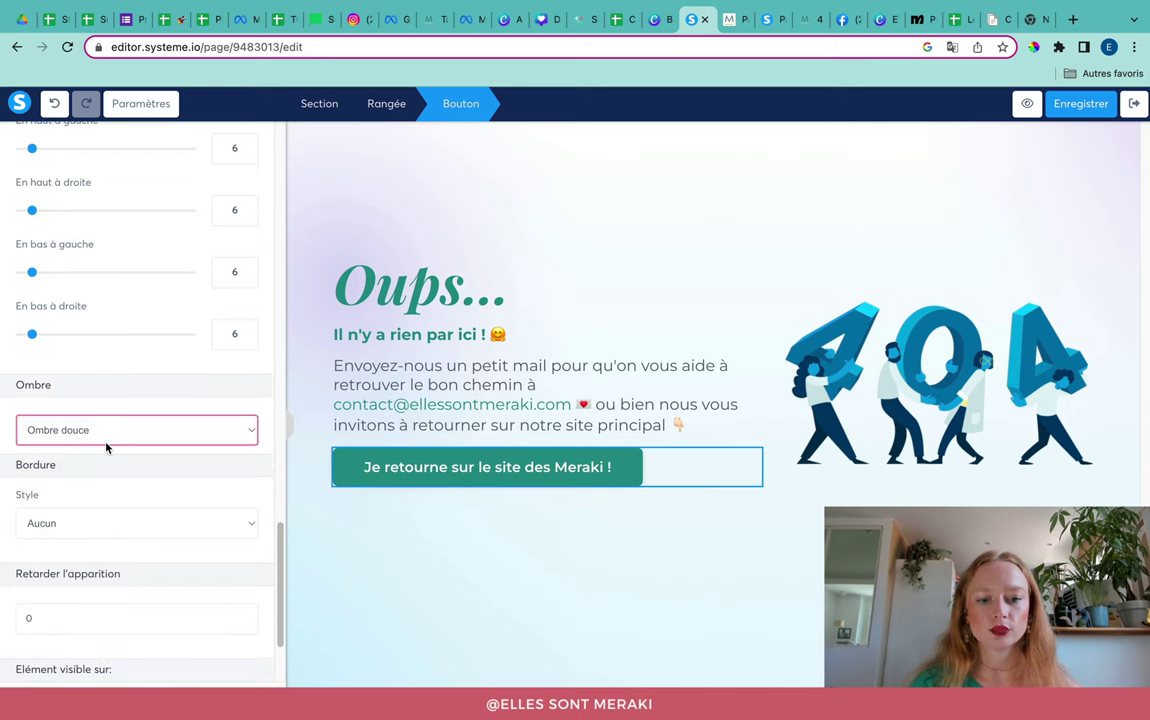
pyautogui.click(397, 545)
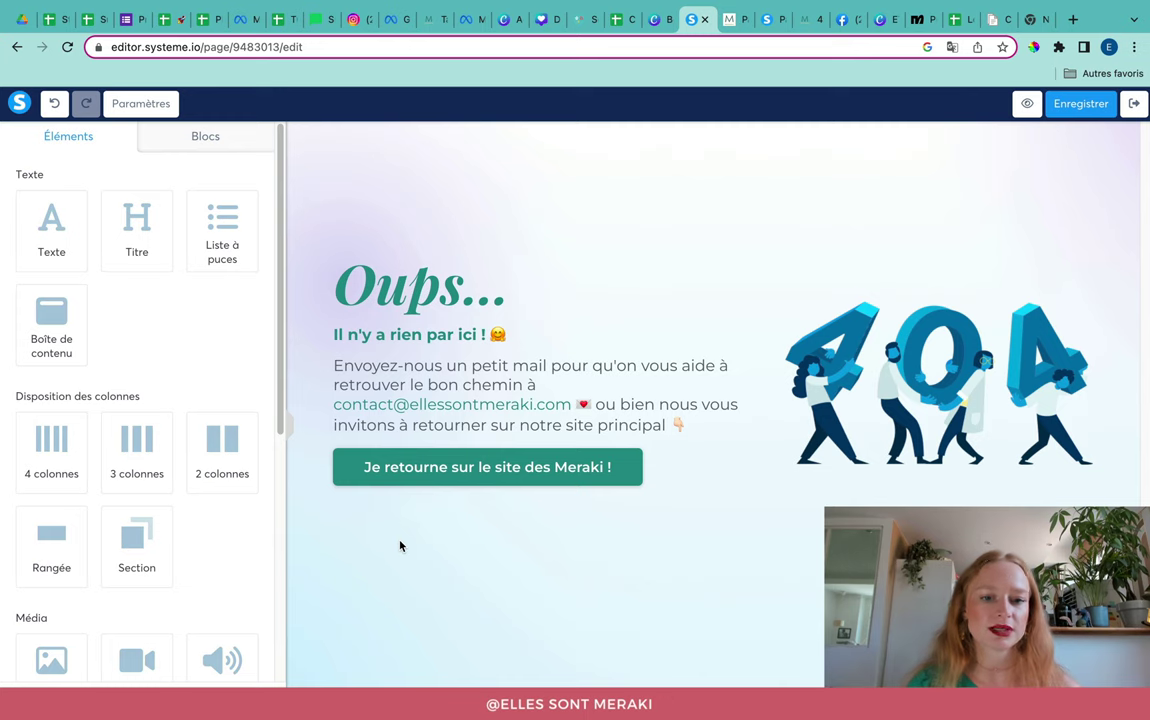
# Step: Reselect the button to review its settings, then deselect it
pyautogui.click(349, 480)
pyautogui.scroll(-15, 176, 520)
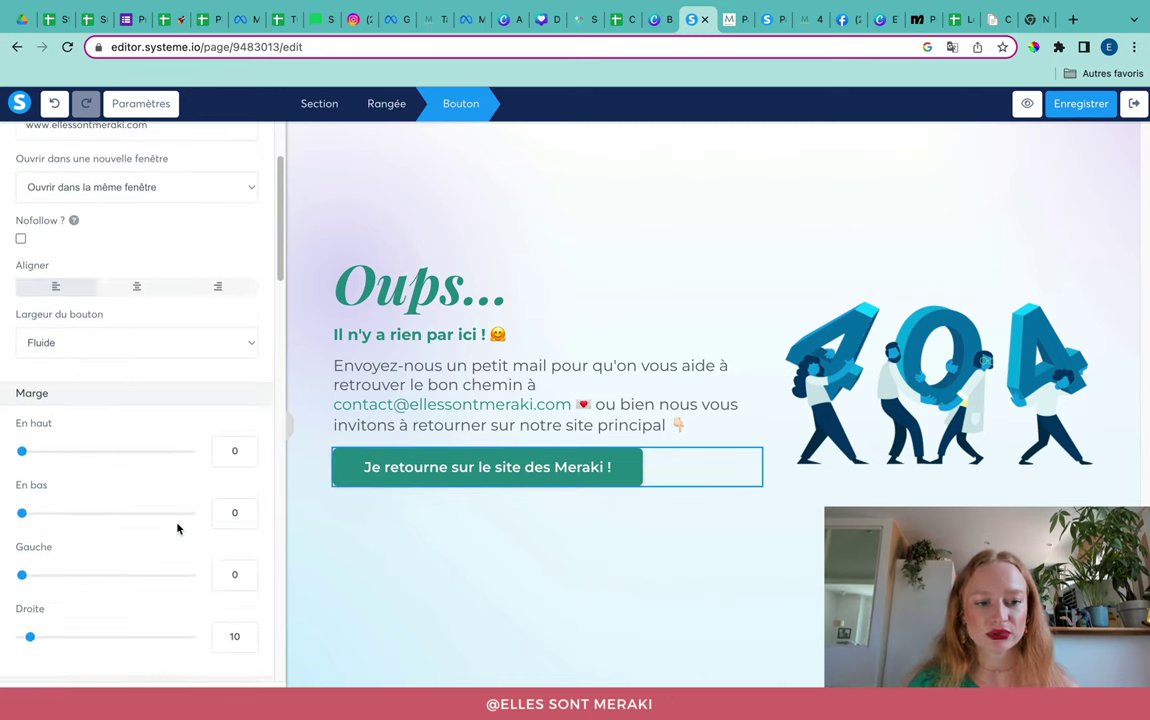
pyautogui.scroll(-5, 178, 531)
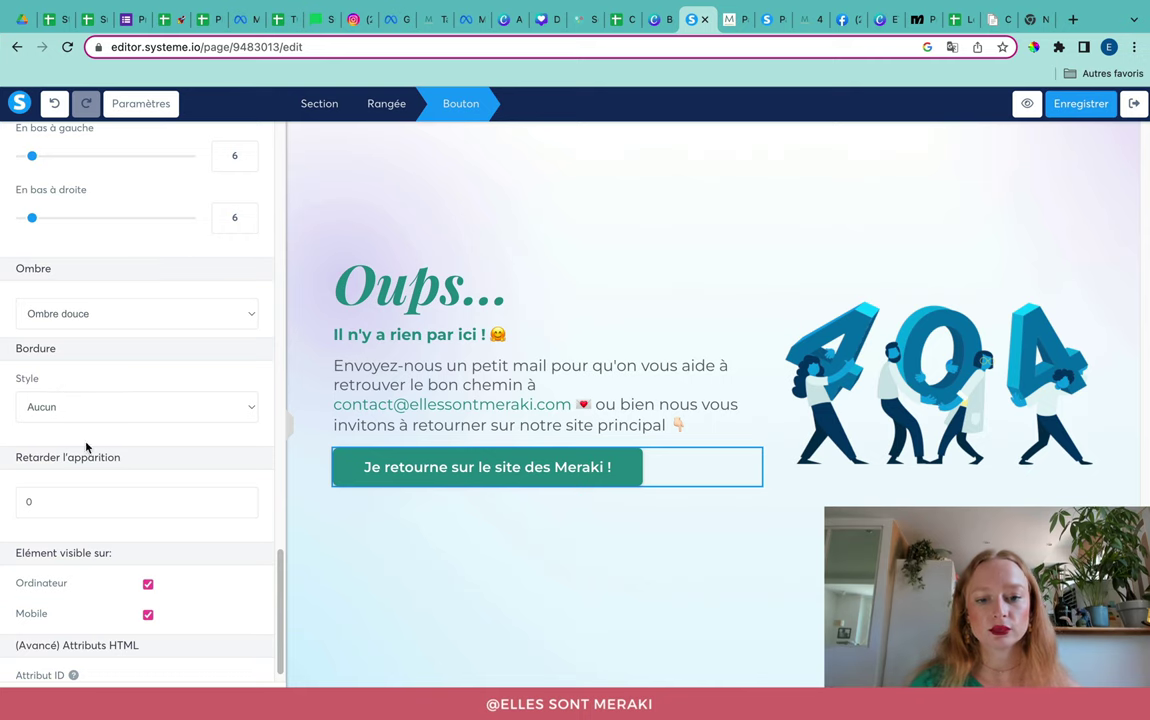
pyautogui.scroll(-1, 115, 448)
pyautogui.scroll(20, 117, 458)
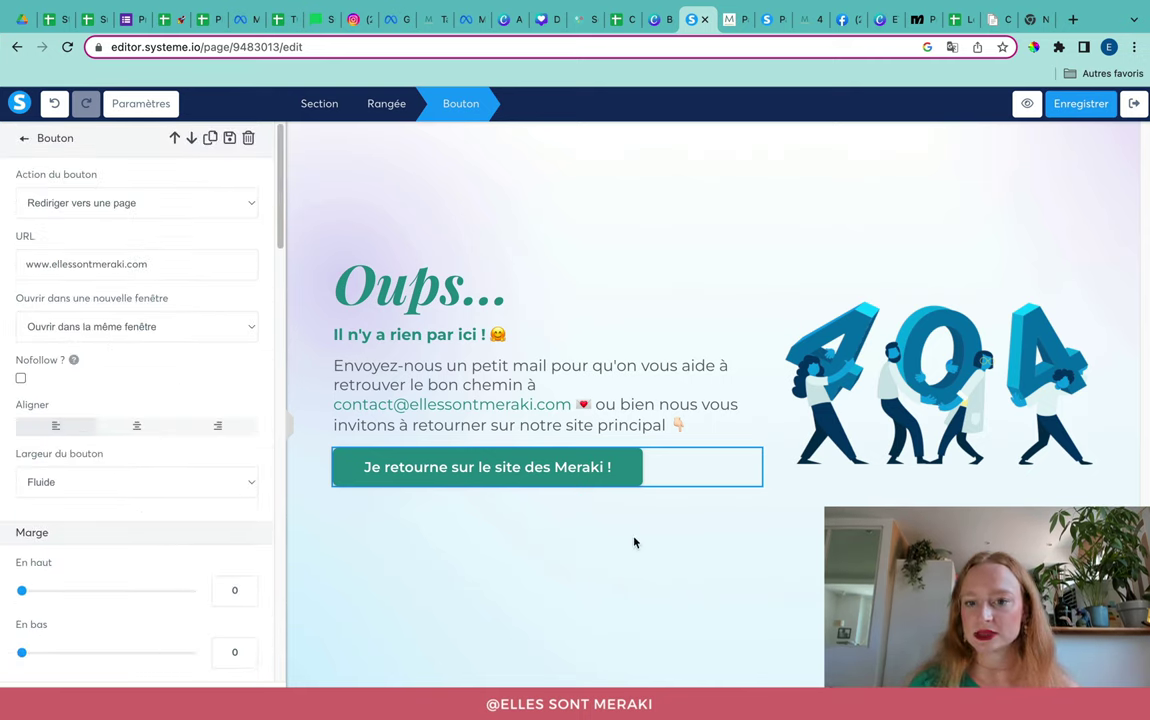
pyautogui.click(554, 568)
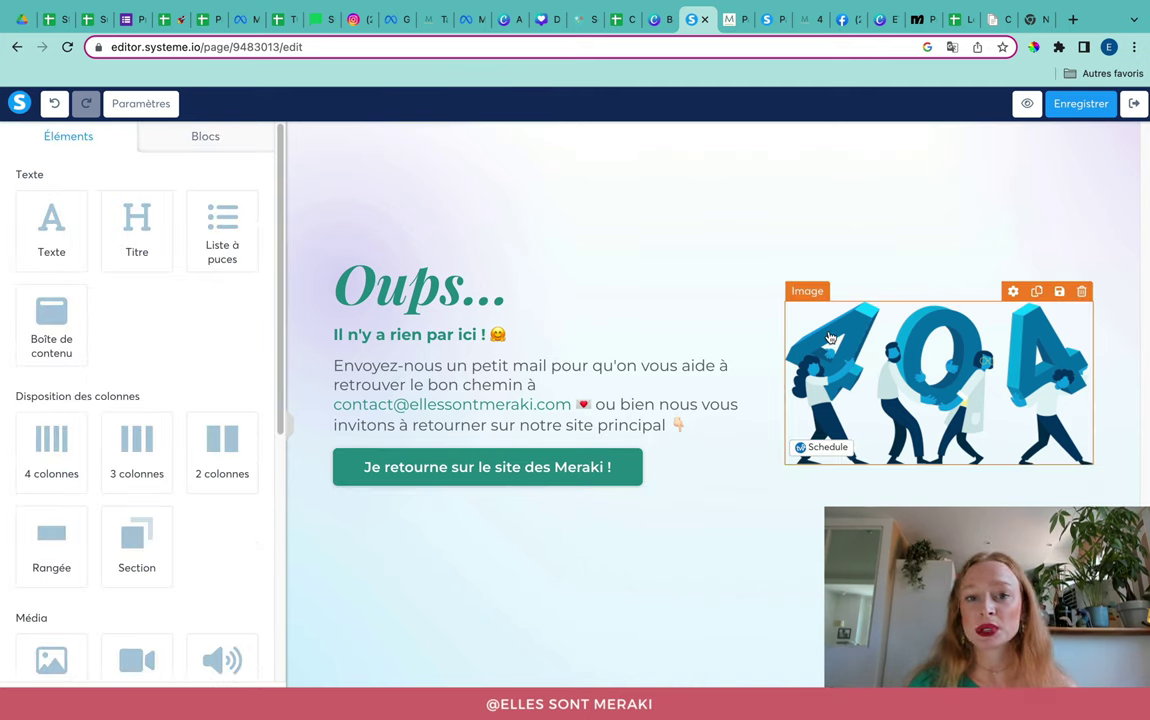
# Step: View the live Meraki 404 page, then move to the Canva home page
pyautogui.click(735, 19)
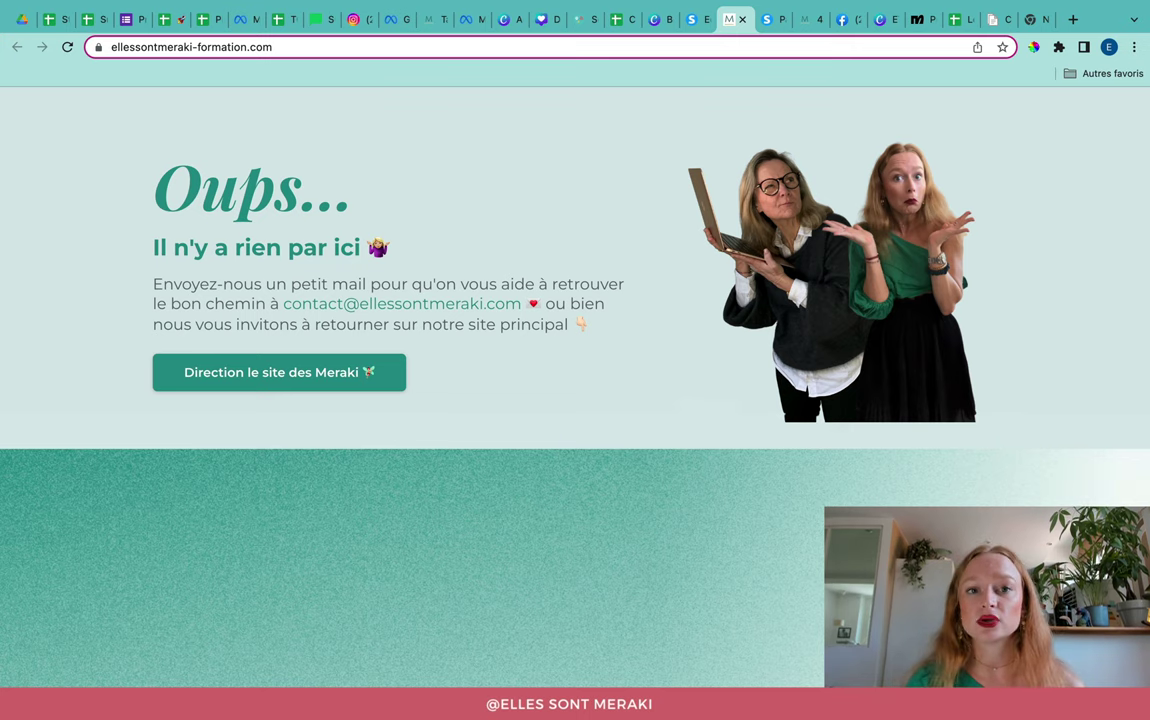
pyautogui.click(501, 30)
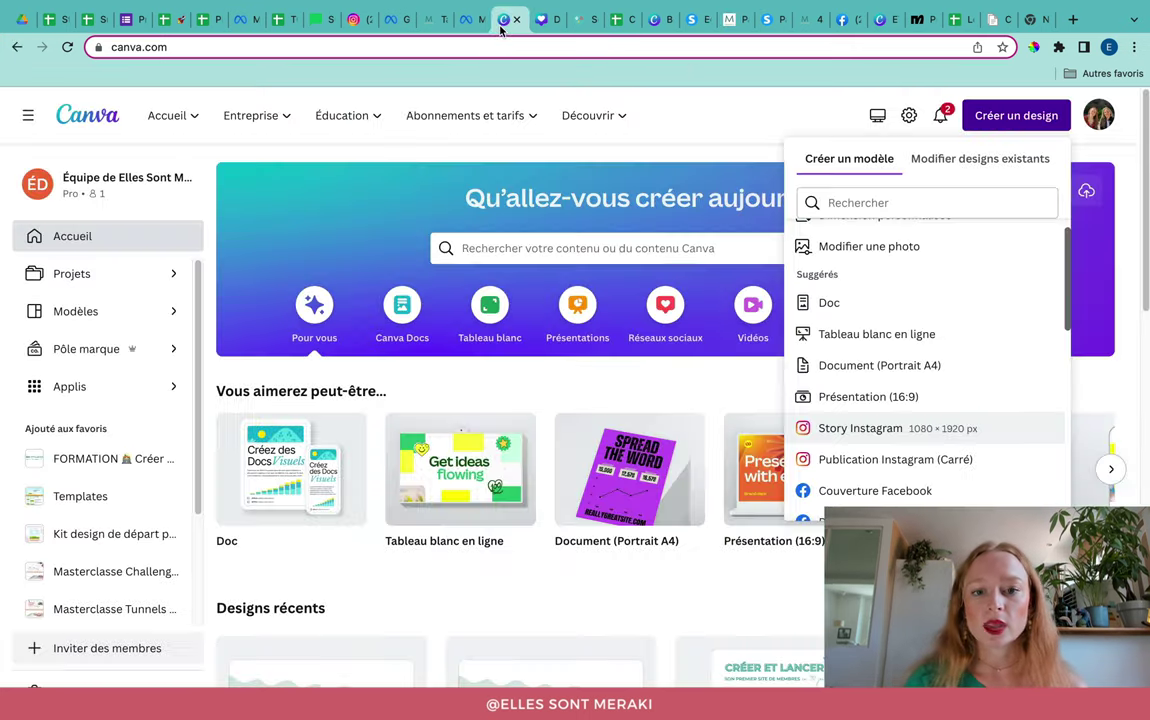
# Step: Create a blank 1080 × 1080 Instagram post design in Canva
pyautogui.click(727, 136)
pyautogui.click(991, 128)
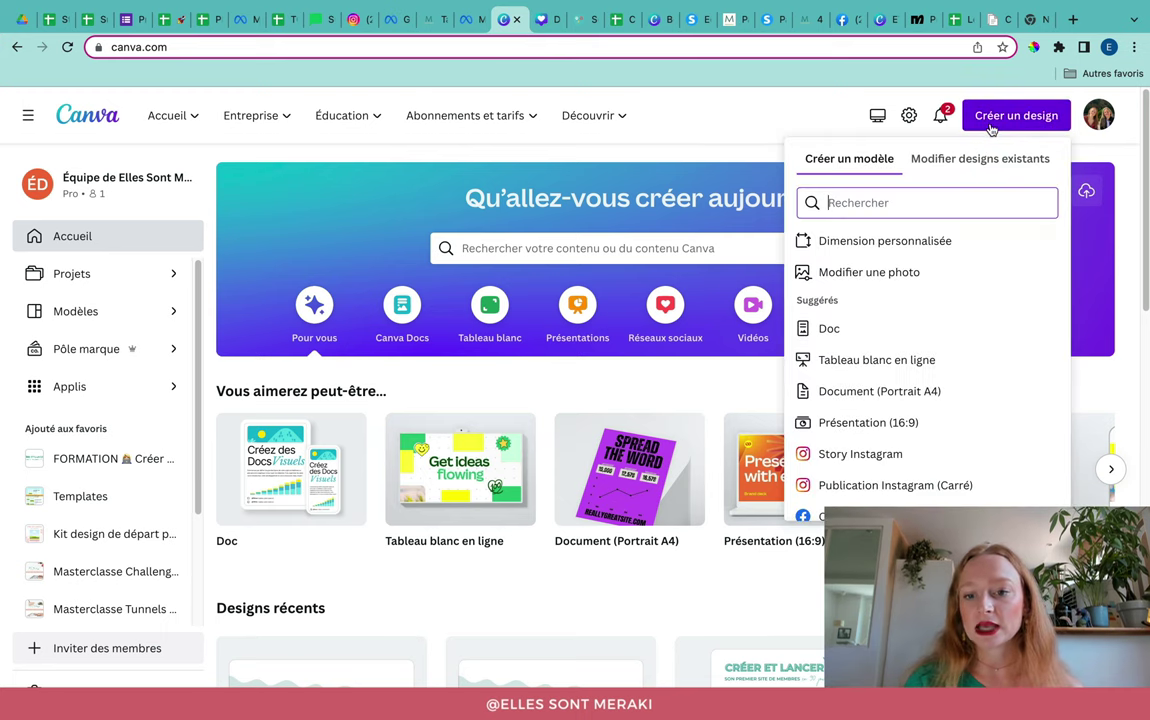
pyautogui.click(891, 485)
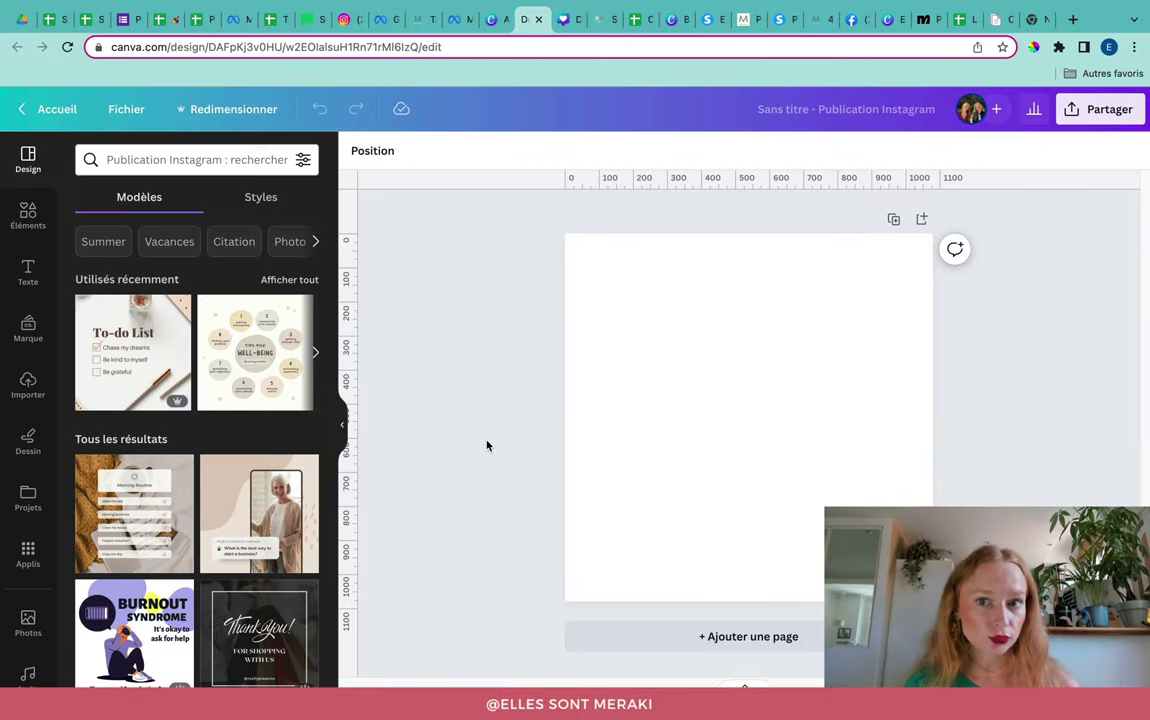
pyautogui.click(15, 205)
# Step: Search the elements for 'perdu' and filter to illustrations
pyautogui.click(112, 160)
pyautogui.write('perdu')
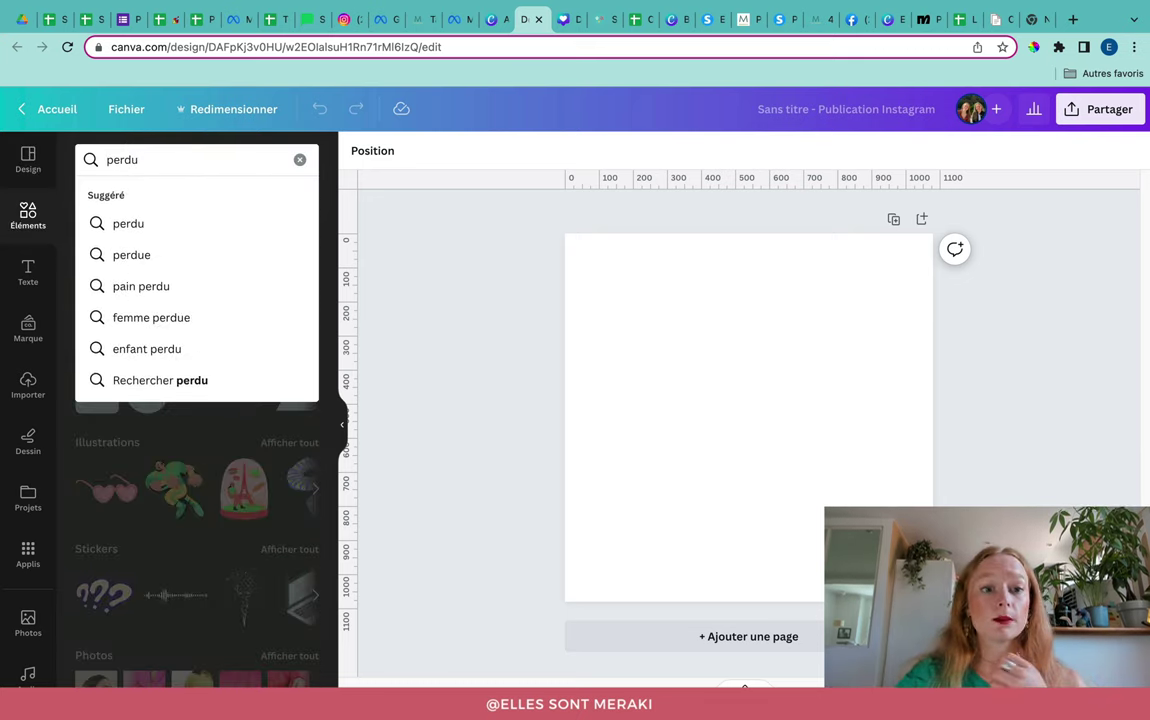
pyautogui.press('Return')
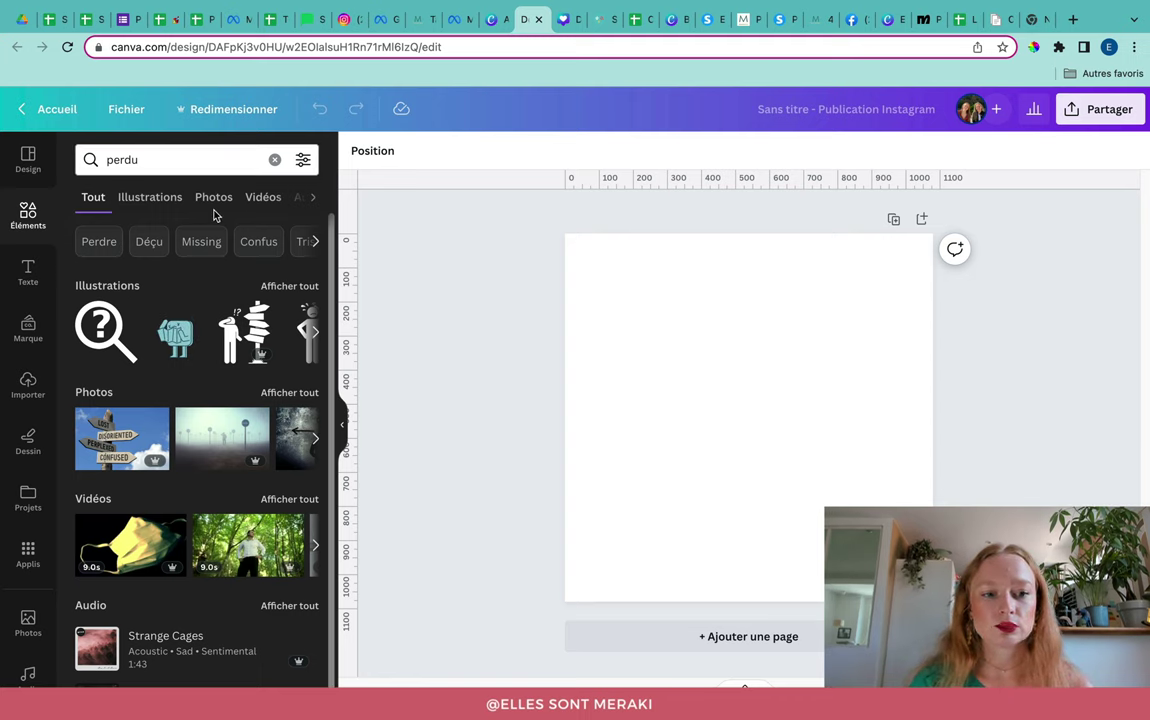
pyautogui.click(150, 198)
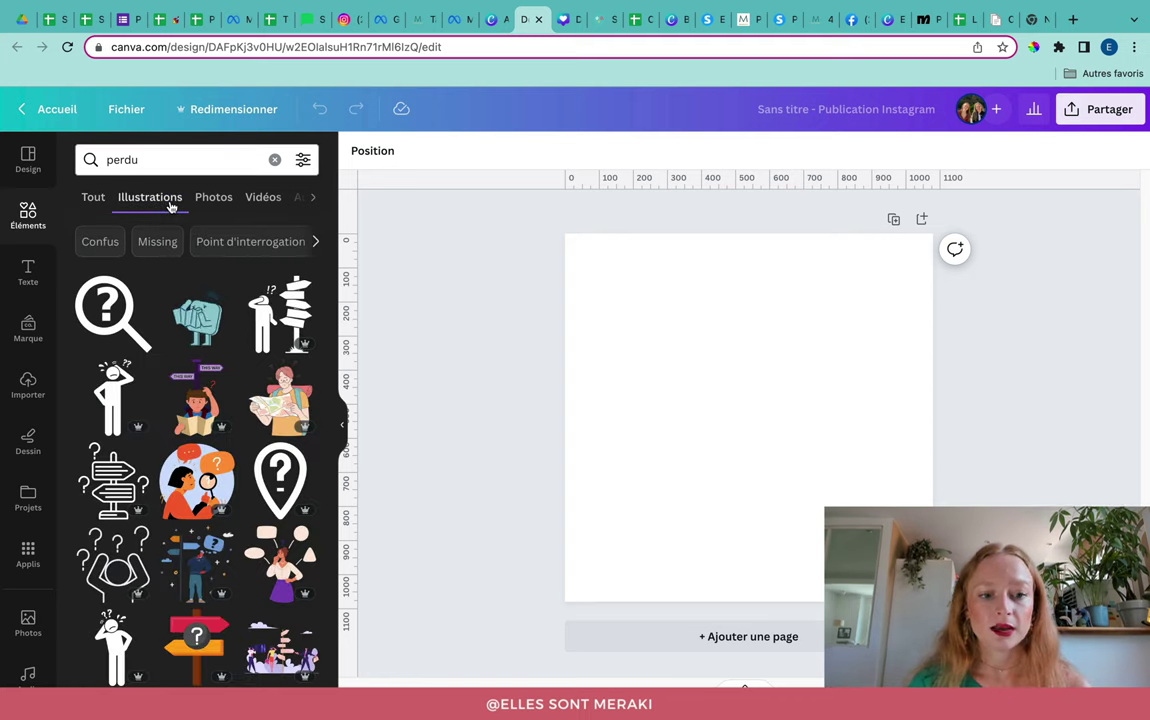
# Step: Try two signpost-people illustrations on the page and delete both
pyautogui.scroll(-2, 190, 348)
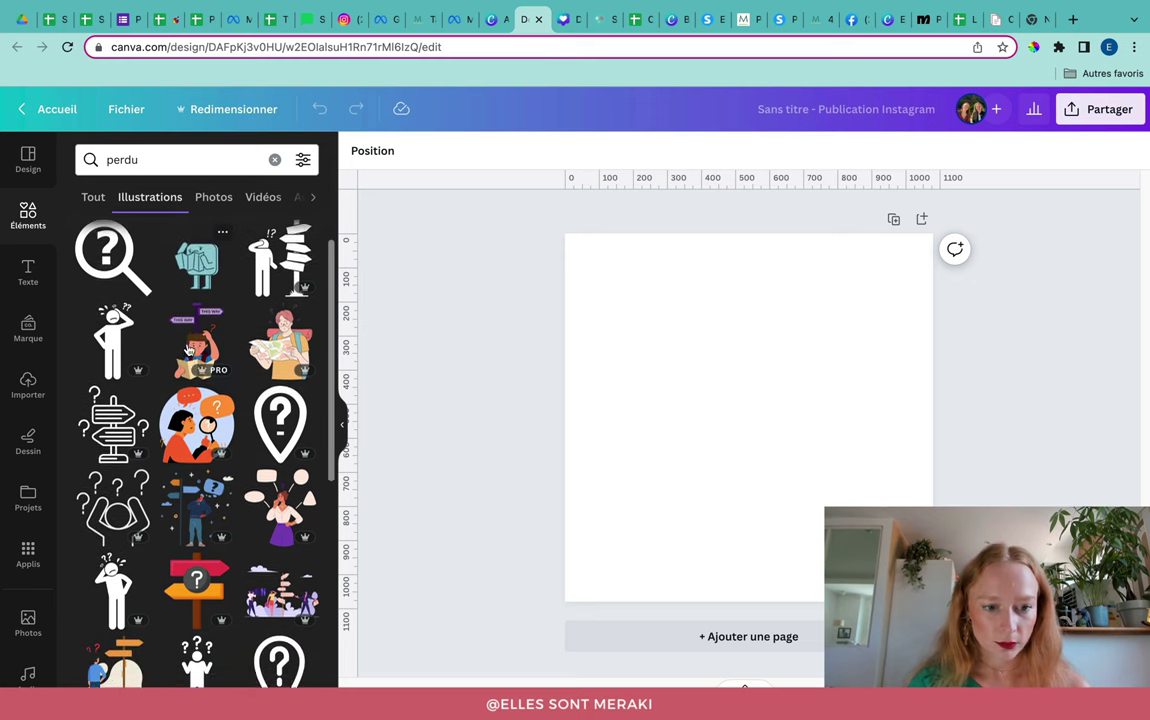
pyautogui.scroll(-4, 190, 348)
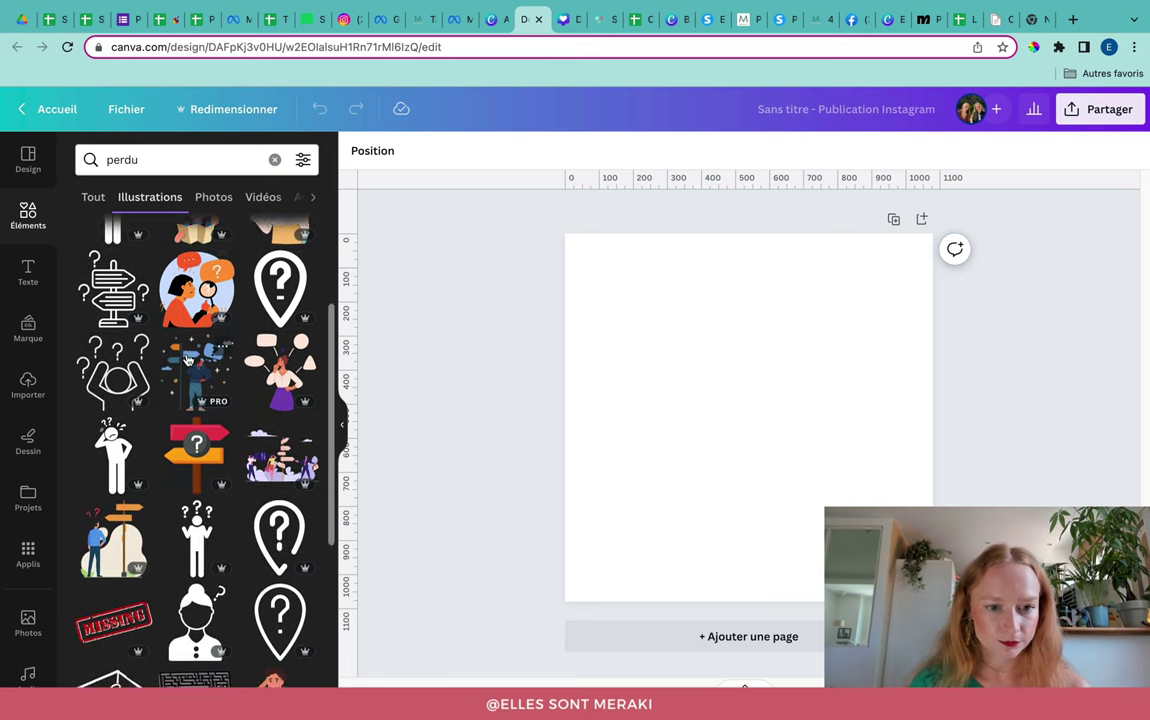
pyautogui.click(251, 425)
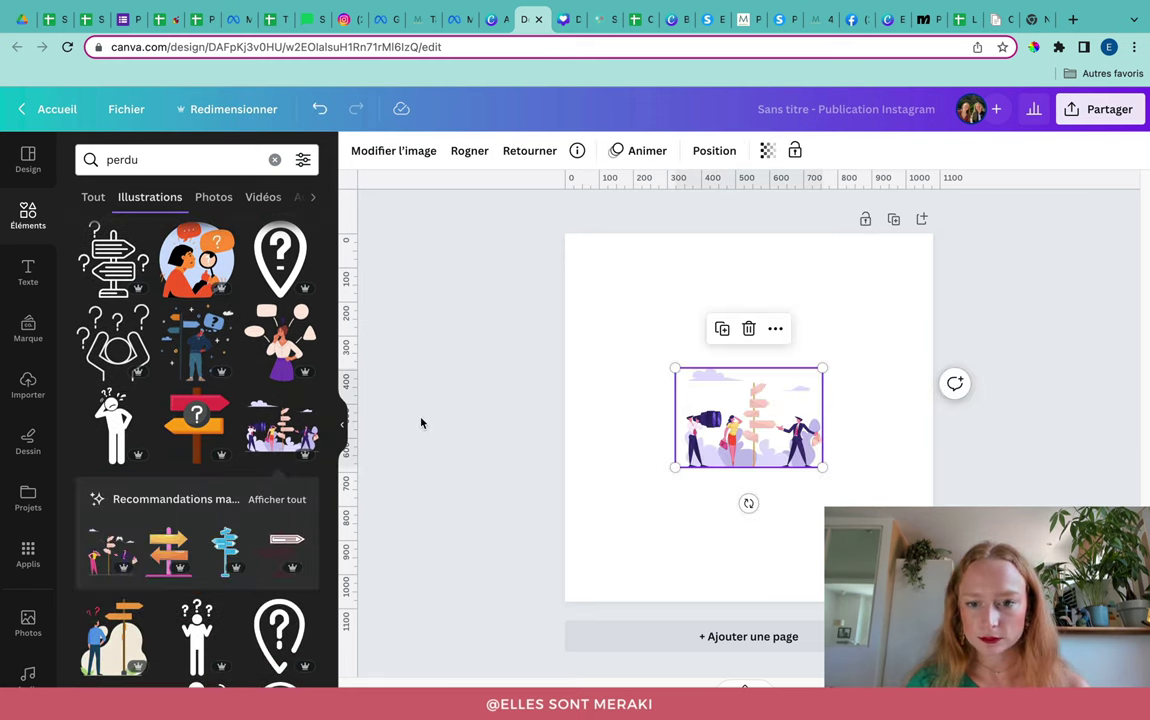
pyautogui.scroll(-3, 318, 440)
pyautogui.press('Delete')
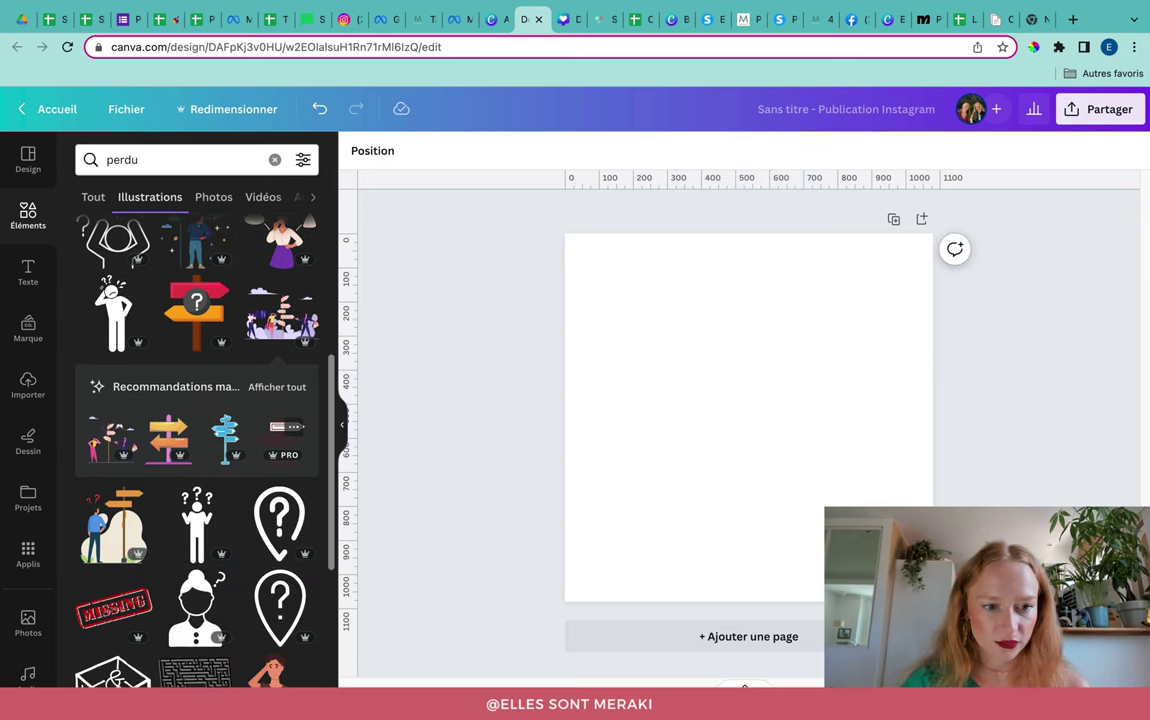
pyautogui.click(108, 437)
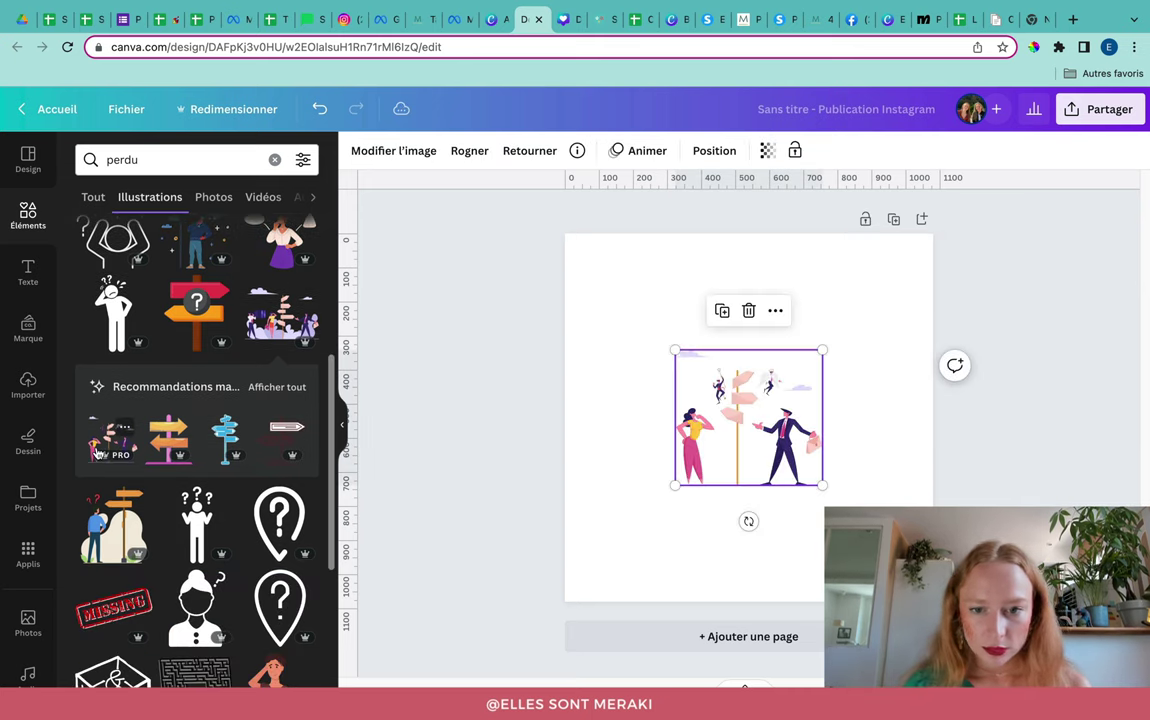
pyautogui.scroll(-5, 170, 435)
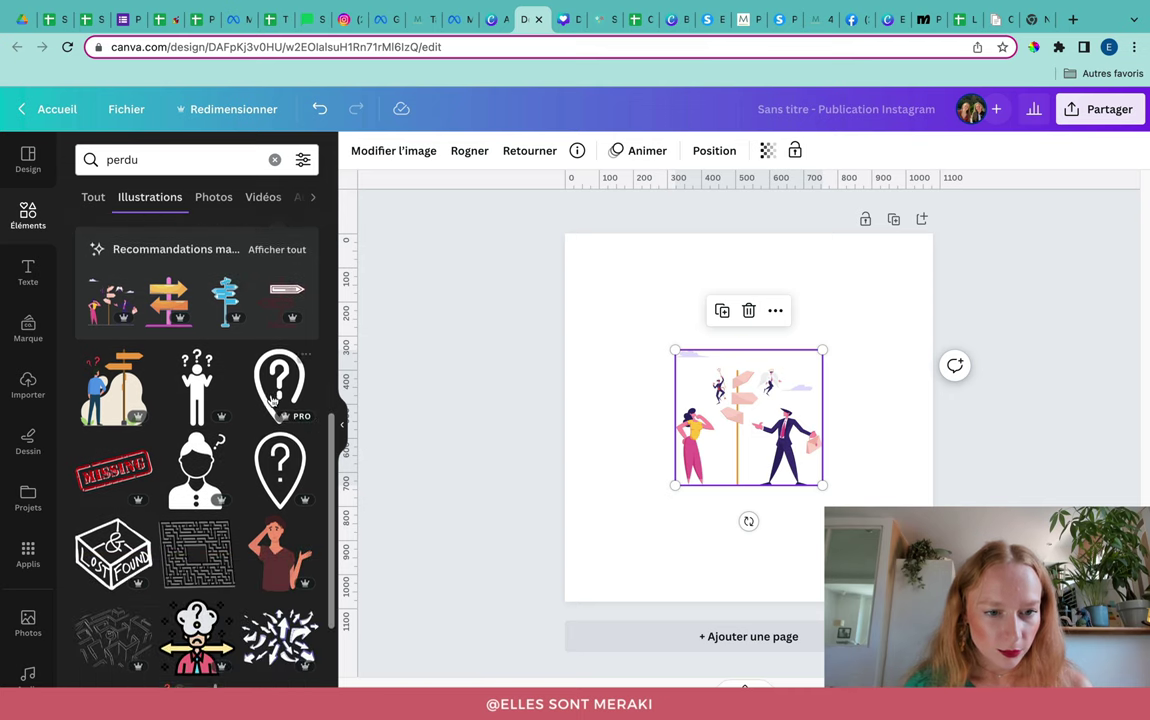
pyautogui.press('Delete')
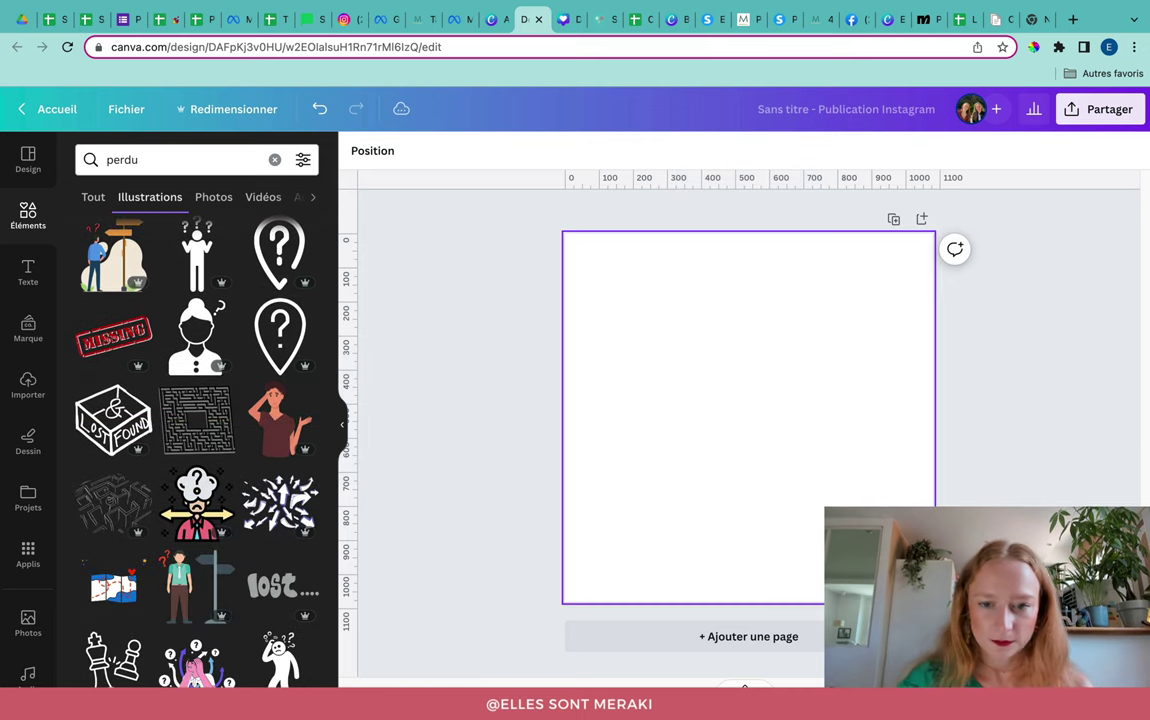
# Step: Add the confused map-reading traveller illustration to the post
pyautogui.scroll(-5, 221, 425)
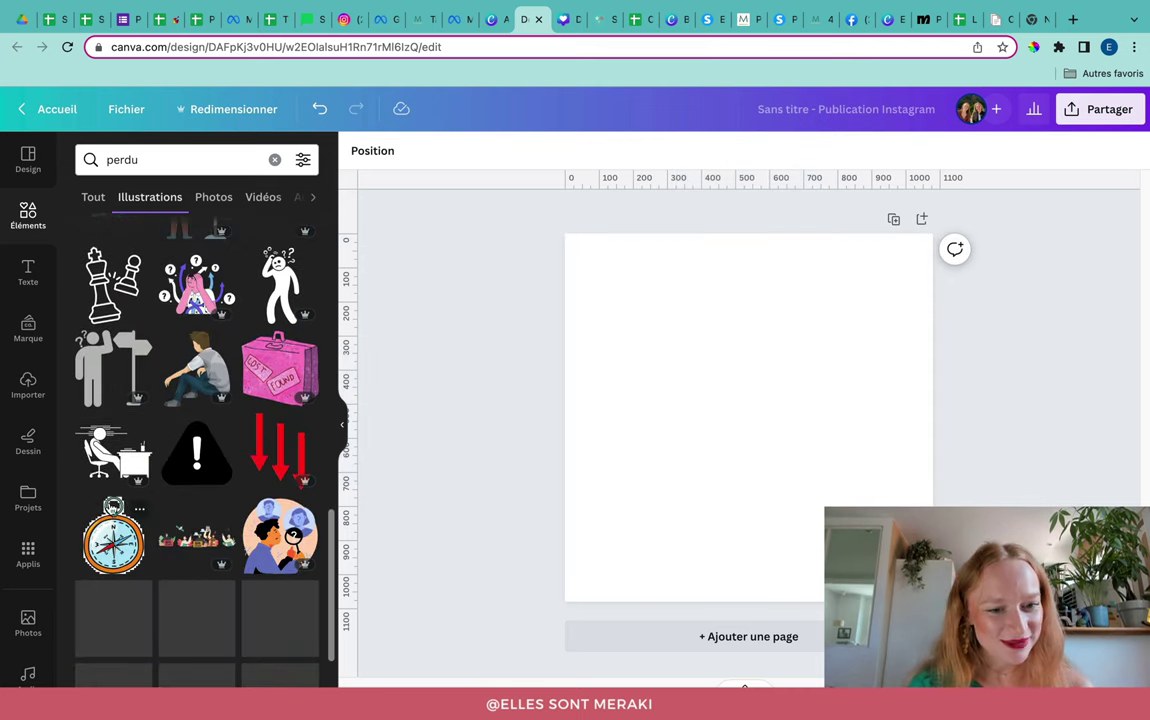
pyautogui.scroll(-5, 221, 425)
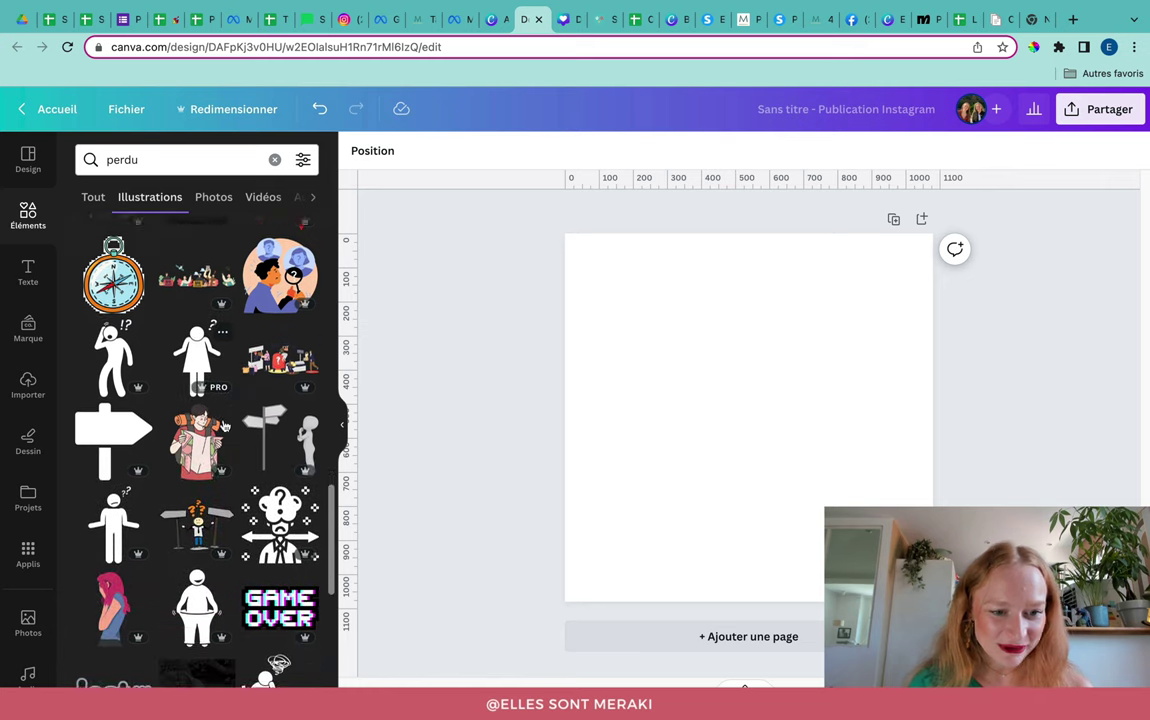
pyautogui.scroll(10, 224, 425)
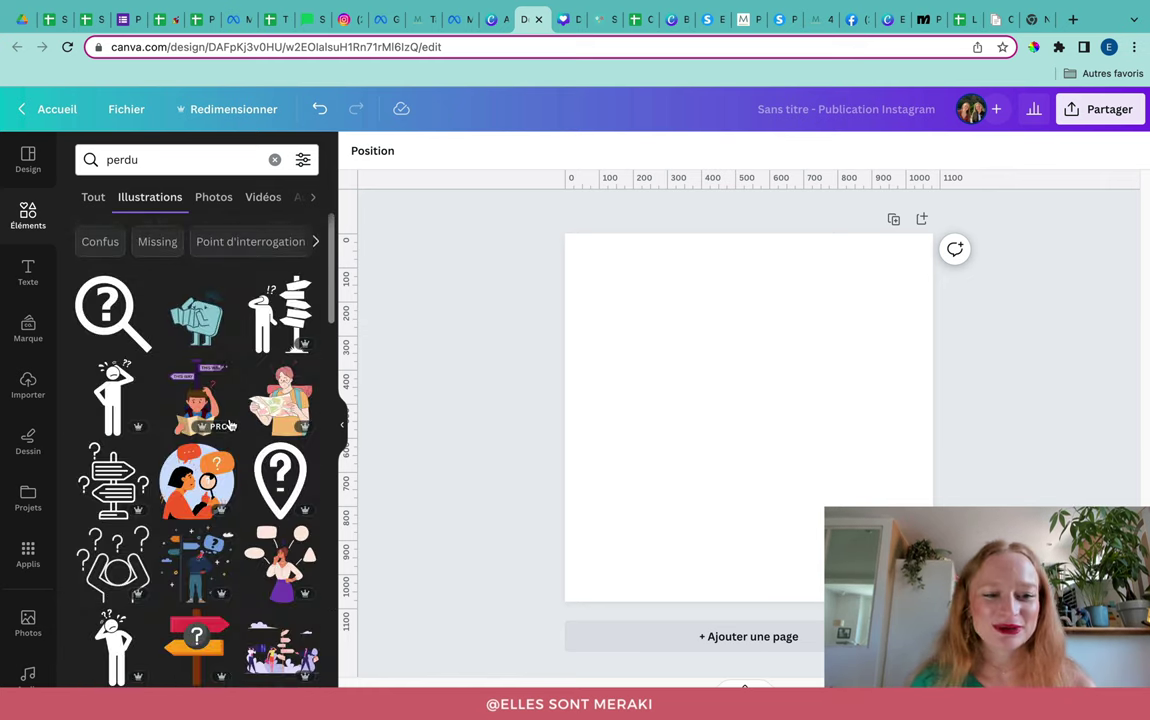
pyautogui.click(290, 405)
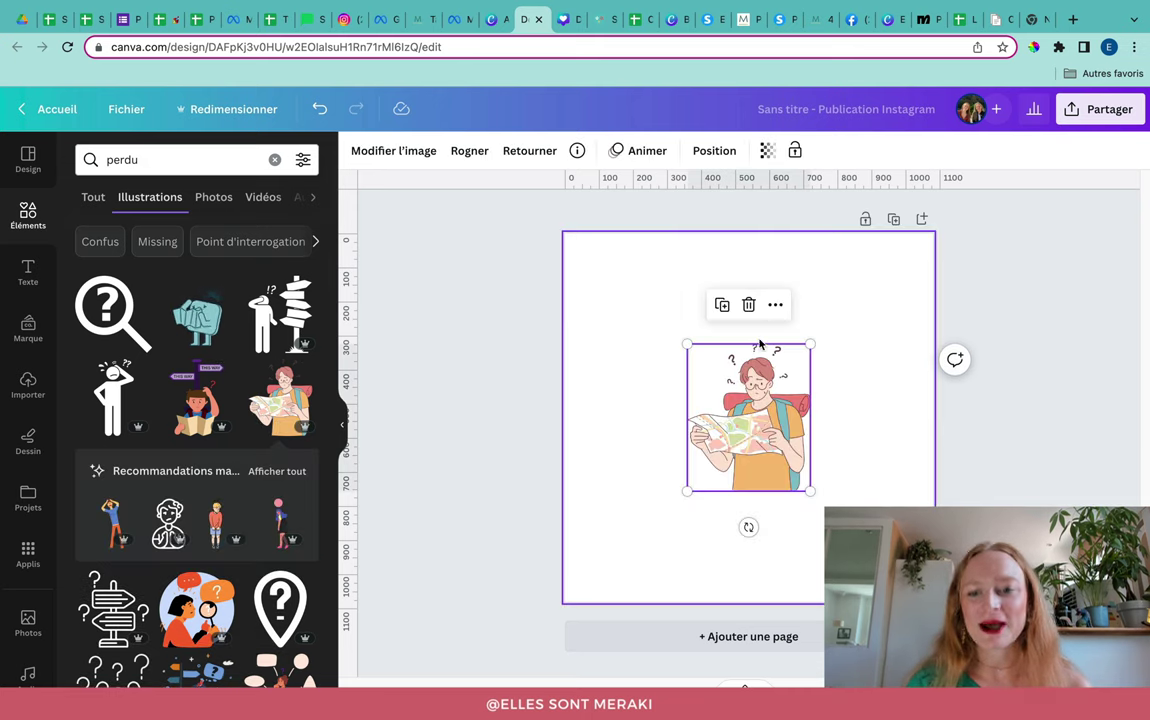
# Step: Enlarge the traveller illustration and centre it on the post
pyautogui.moveTo(810, 344); pyautogui.dragTo(759, 435)
pyautogui.moveTo(869, 265); pyautogui.dragTo(888, 241)
pyautogui.moveTo(781, 336); pyautogui.dragTo(779, 346)
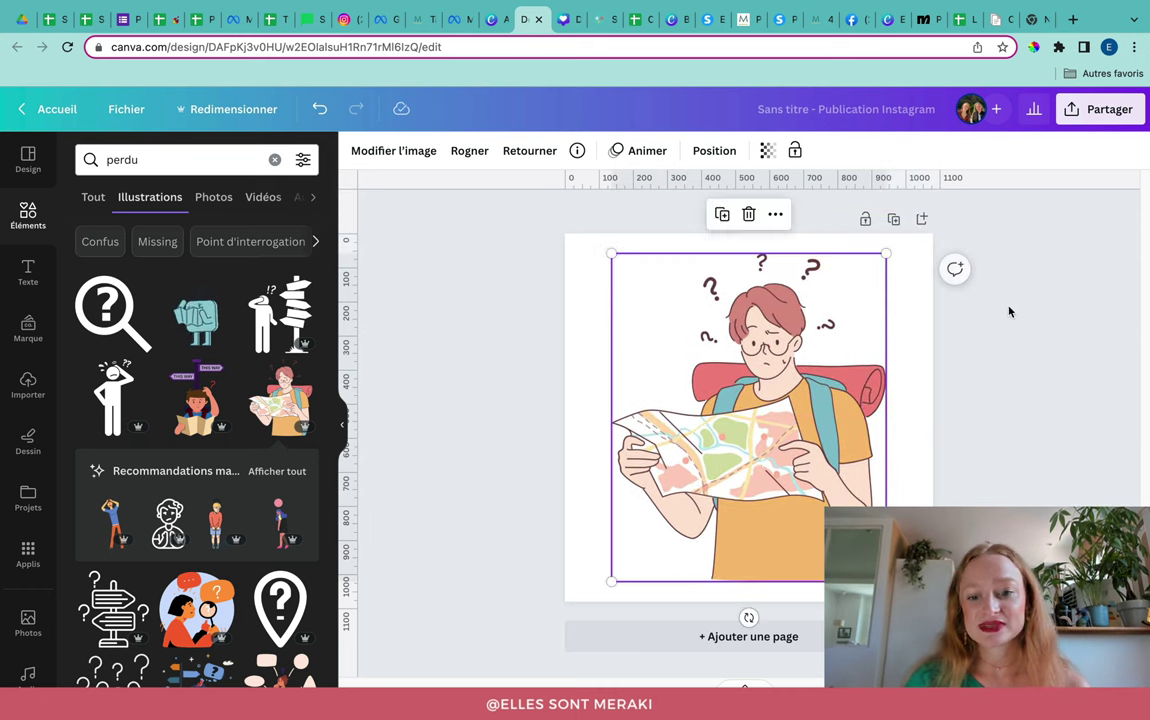
pyautogui.click(1050, 309)
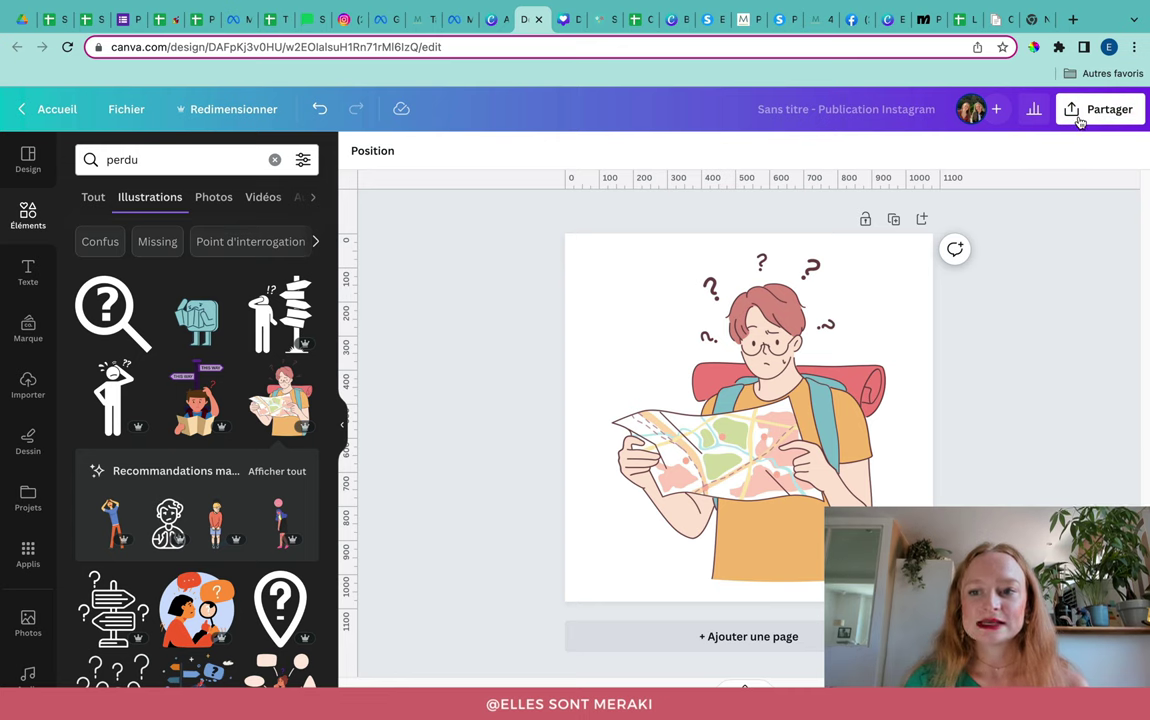
# Step: Download the design as a PNG with a transparent background
pyautogui.click(1075, 109)
pyautogui.click(950, 506)
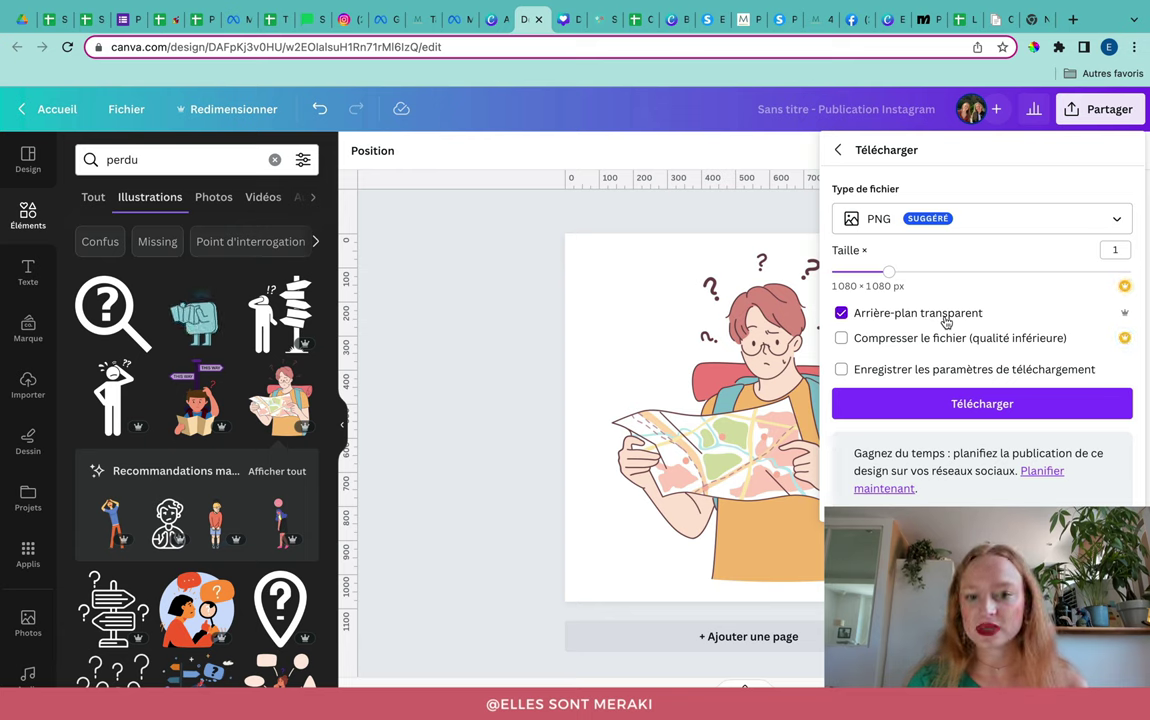
pyautogui.click(948, 406)
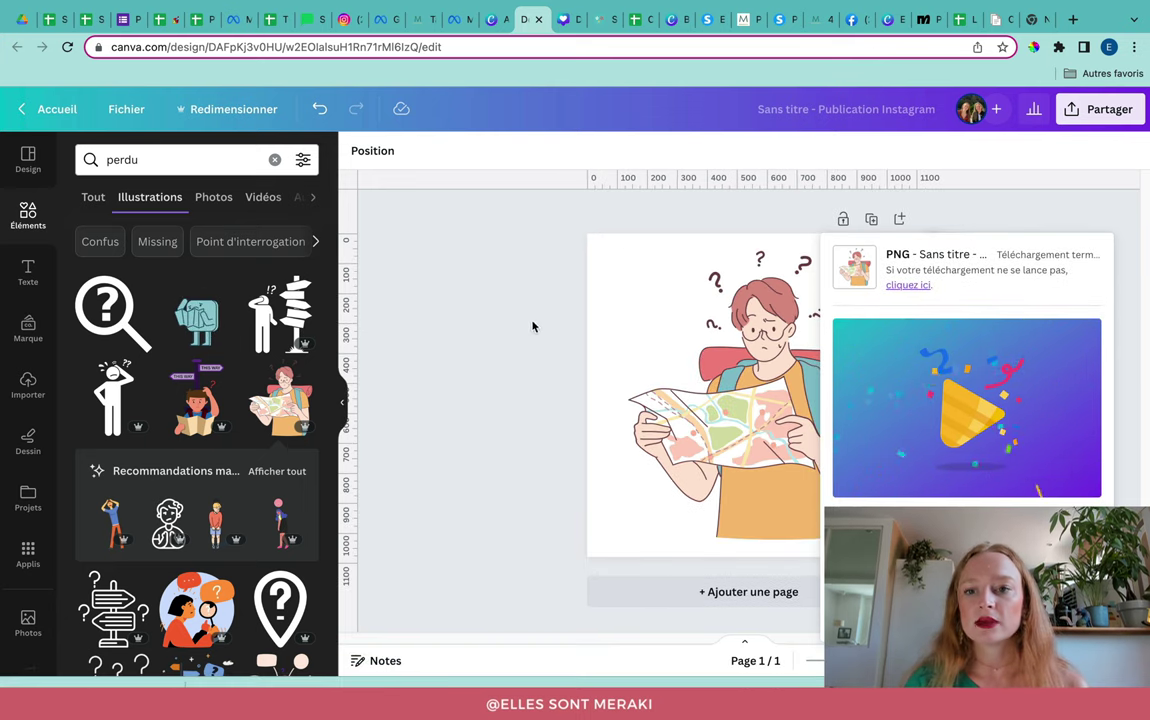
pyautogui.click(1075, 21)
# Step: Look up remove.bg, load its homepage in a new tab, and return to the systeme.io 404 editor
pyautogui.write('remove.bg')
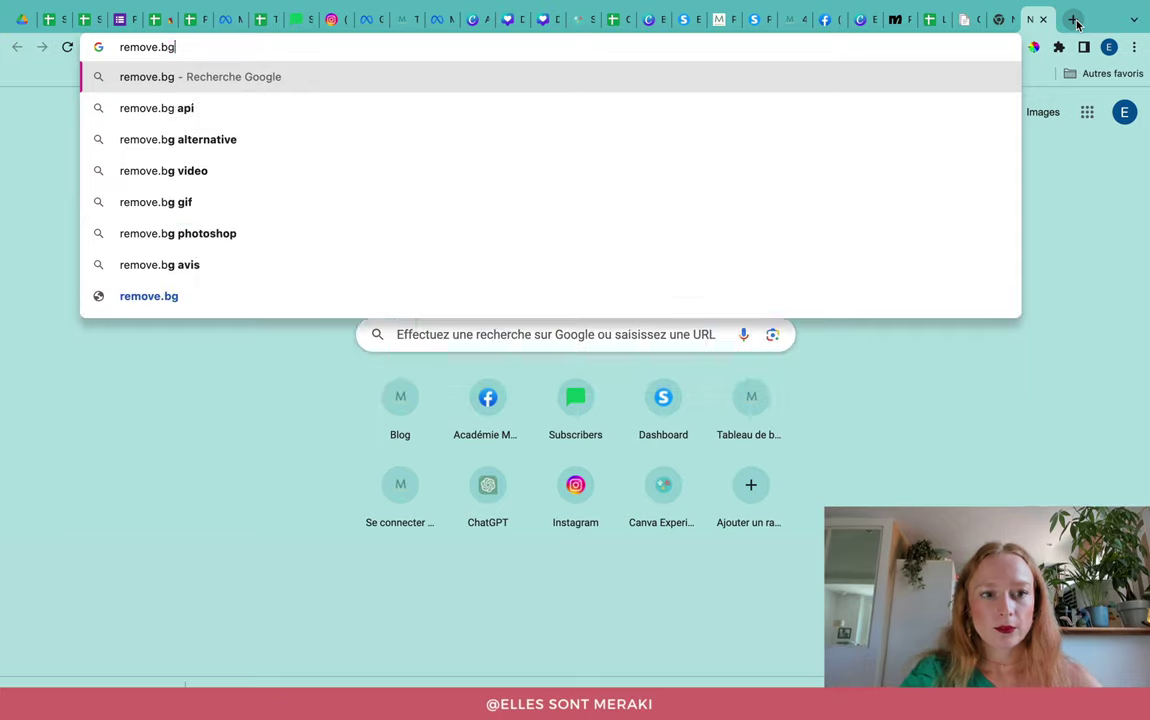
pyautogui.press('Return')
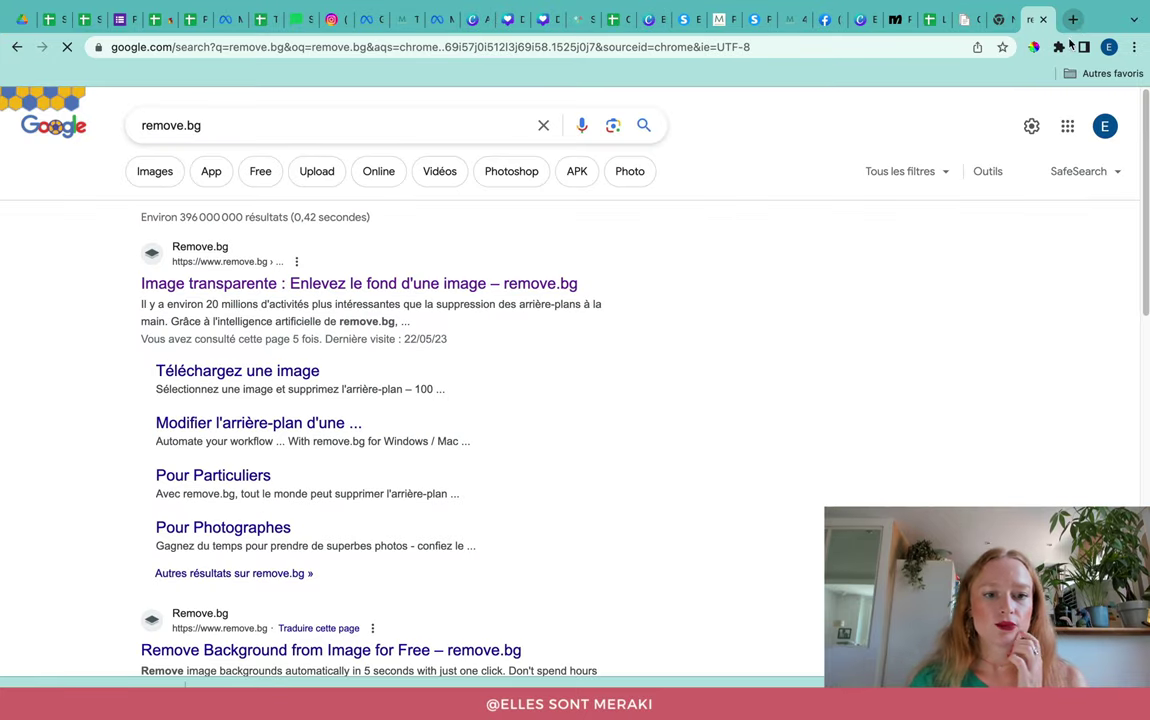
pyautogui.click(410, 287)
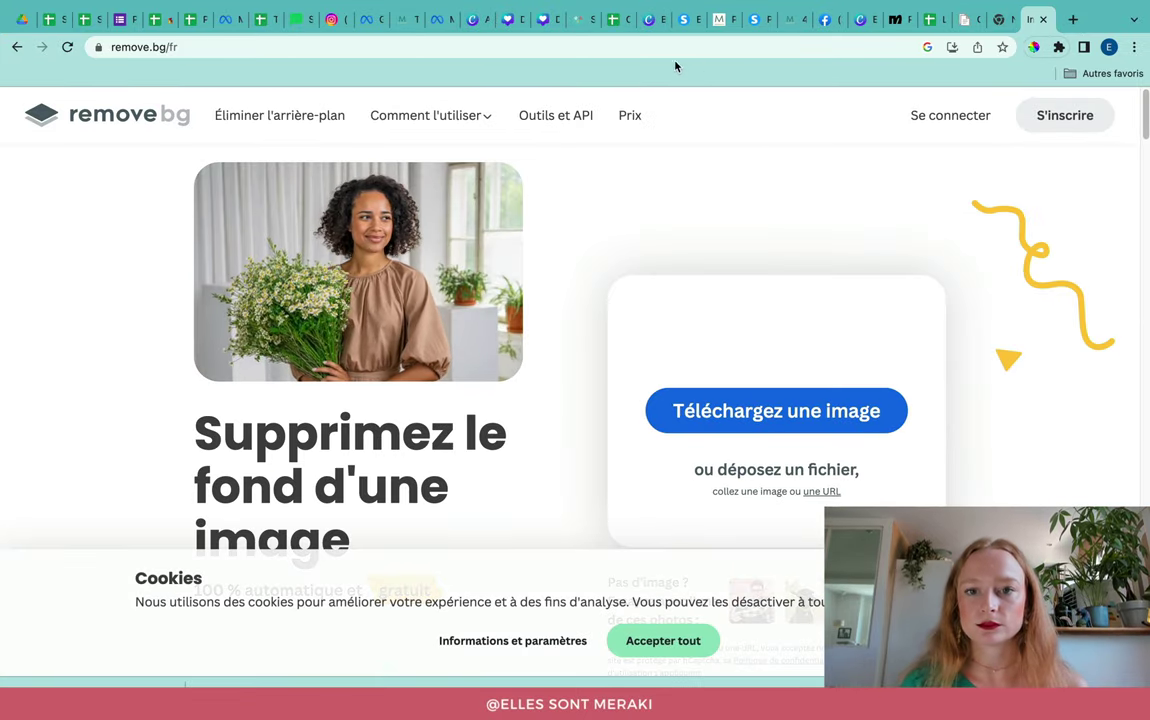
pyautogui.click(682, 27)
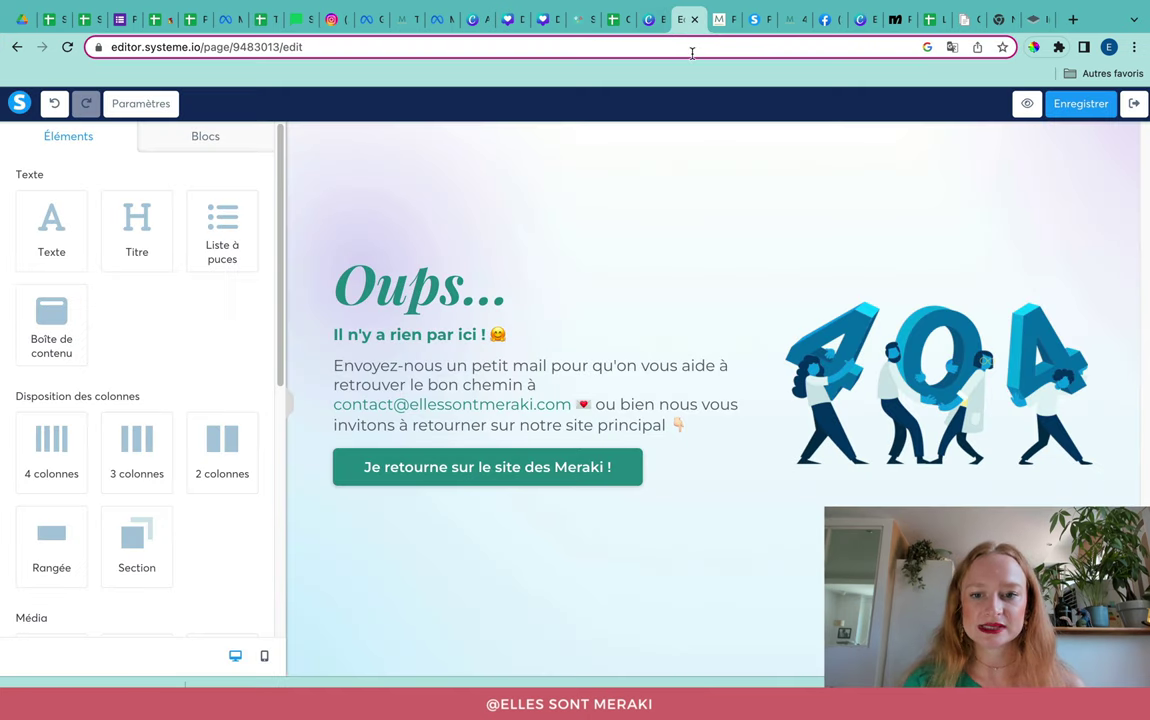